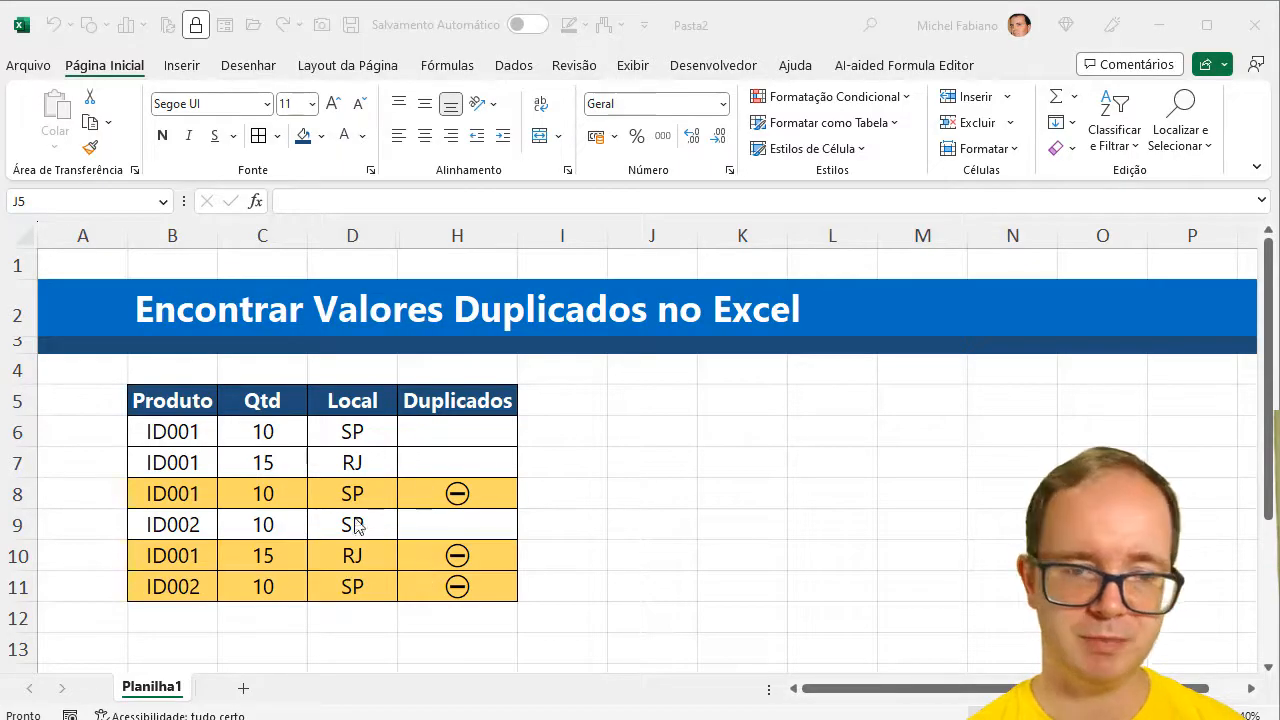
Copy the Produto, Qtd and Local columns (B5:D11) from Planilha1 and paste them at B2 of a new sheet.
{"action": "left_click", "coordinate": [177, 402]}
{"action": "left_click", "coordinate": [177, 402]}
{"action": "left_click_drag", "start_coordinate": [177, 402], "coordinate": [321, 599]}
{"action": "key", "text": "ctrl+c"}
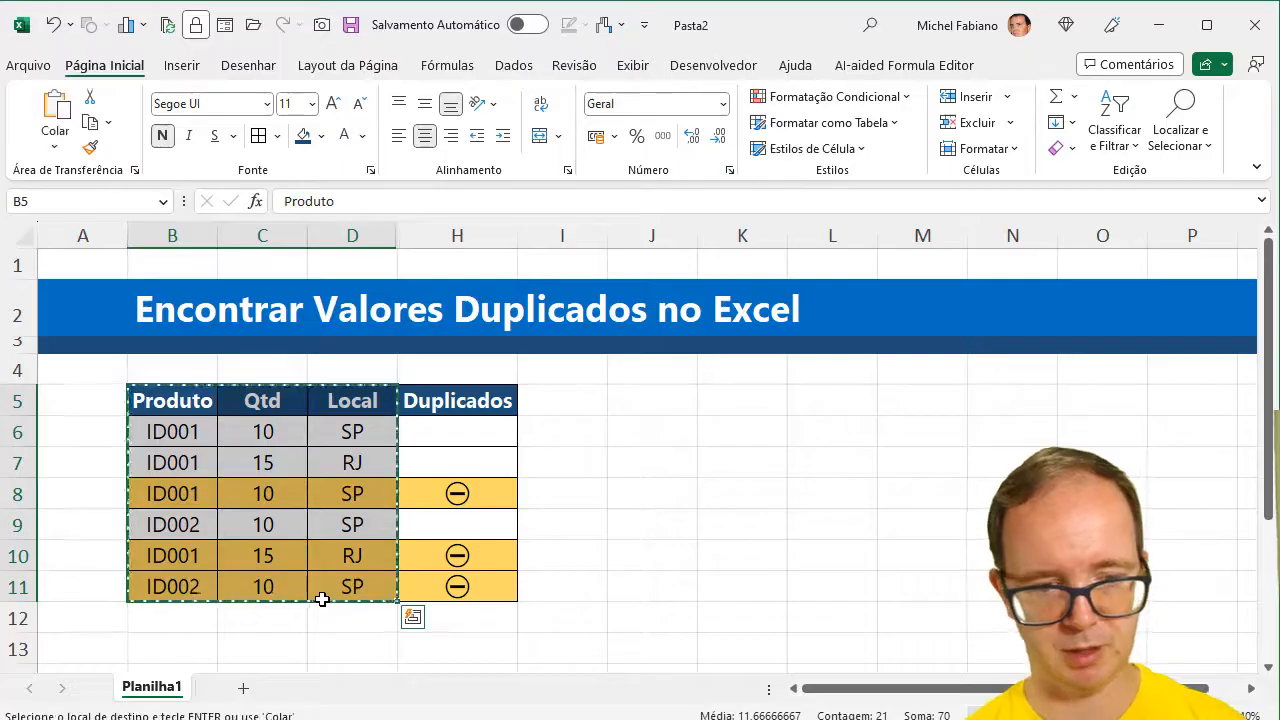
{"action": "left_click", "coordinate": [243, 688]}
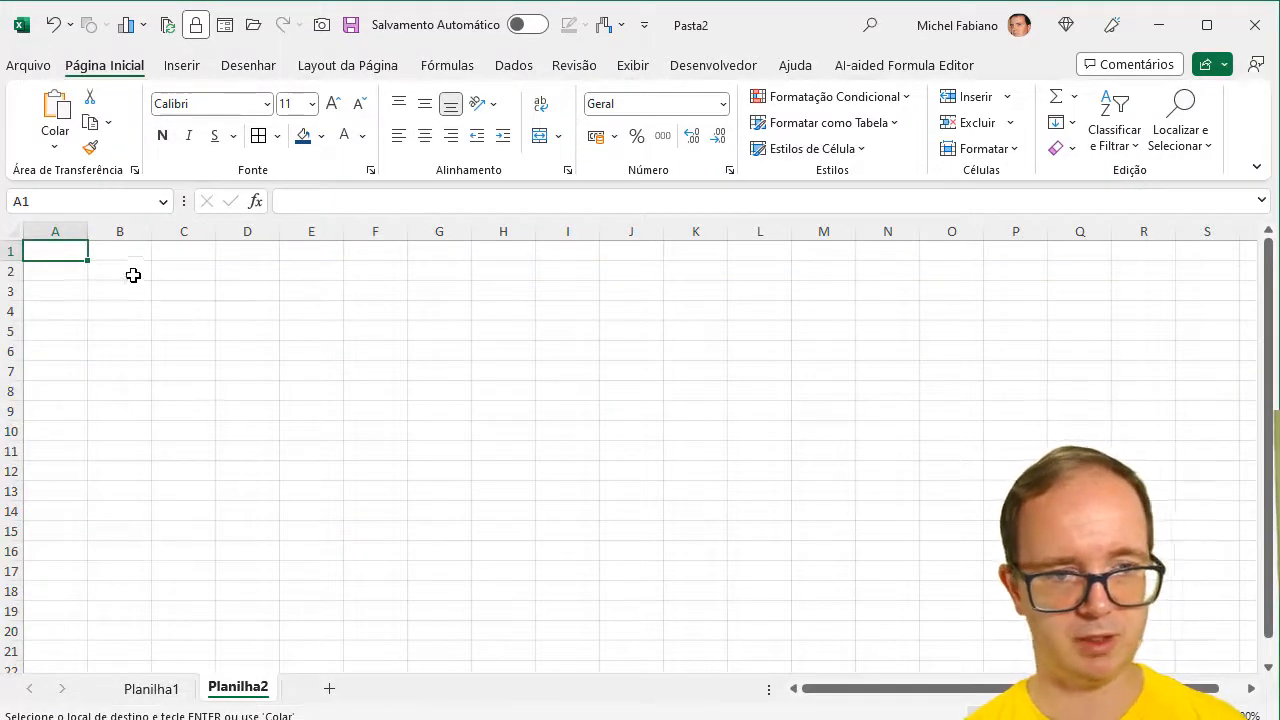
{"action": "left_click", "coordinate": [133, 275]}
{"action": "key", "text": "ctrl+v"}
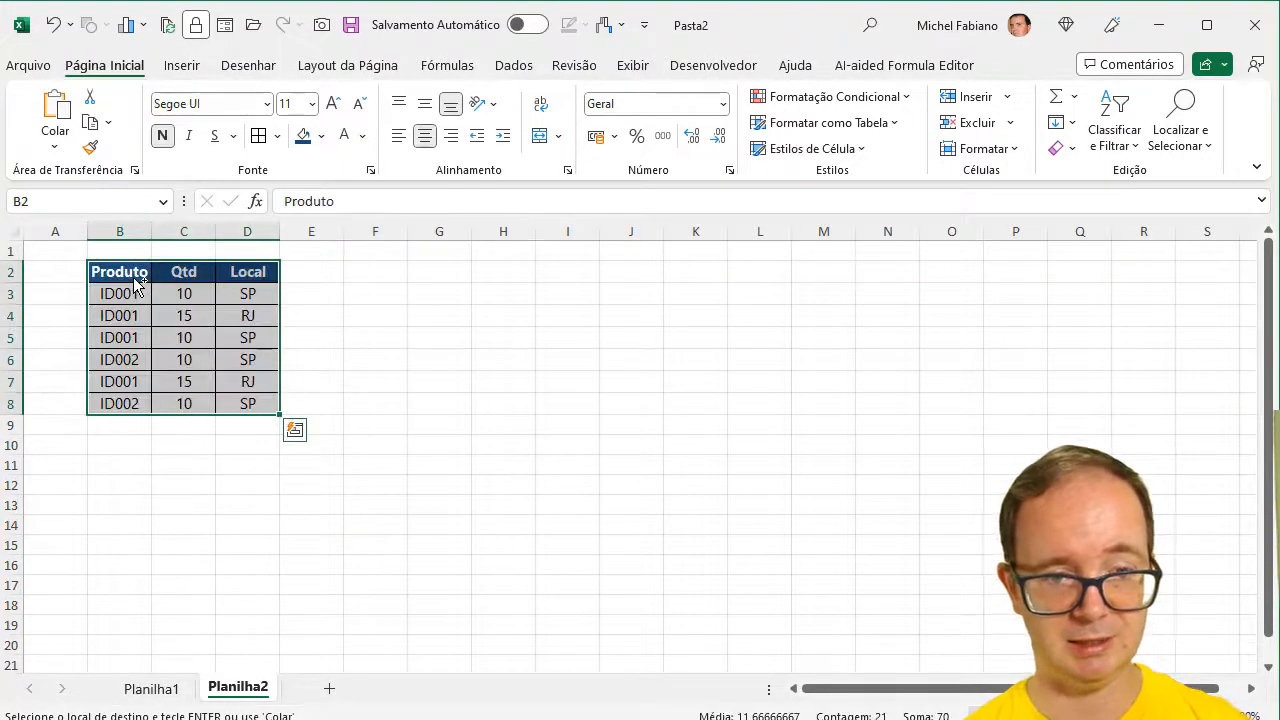
Clear the conditional formatting rules from the pasted table's selected cells B2:D8.
{"action": "left_click", "coordinate": [904, 100]}
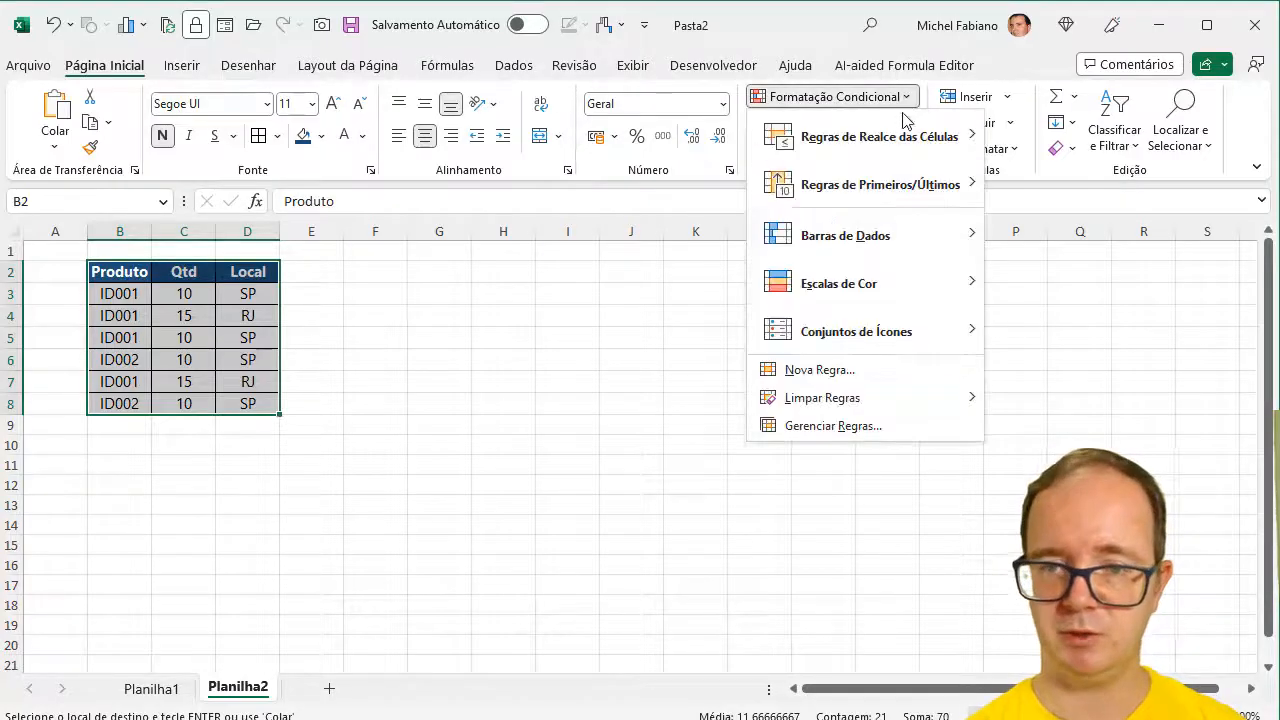
{"action": "mouse_move", "coordinate": [950, 397]}
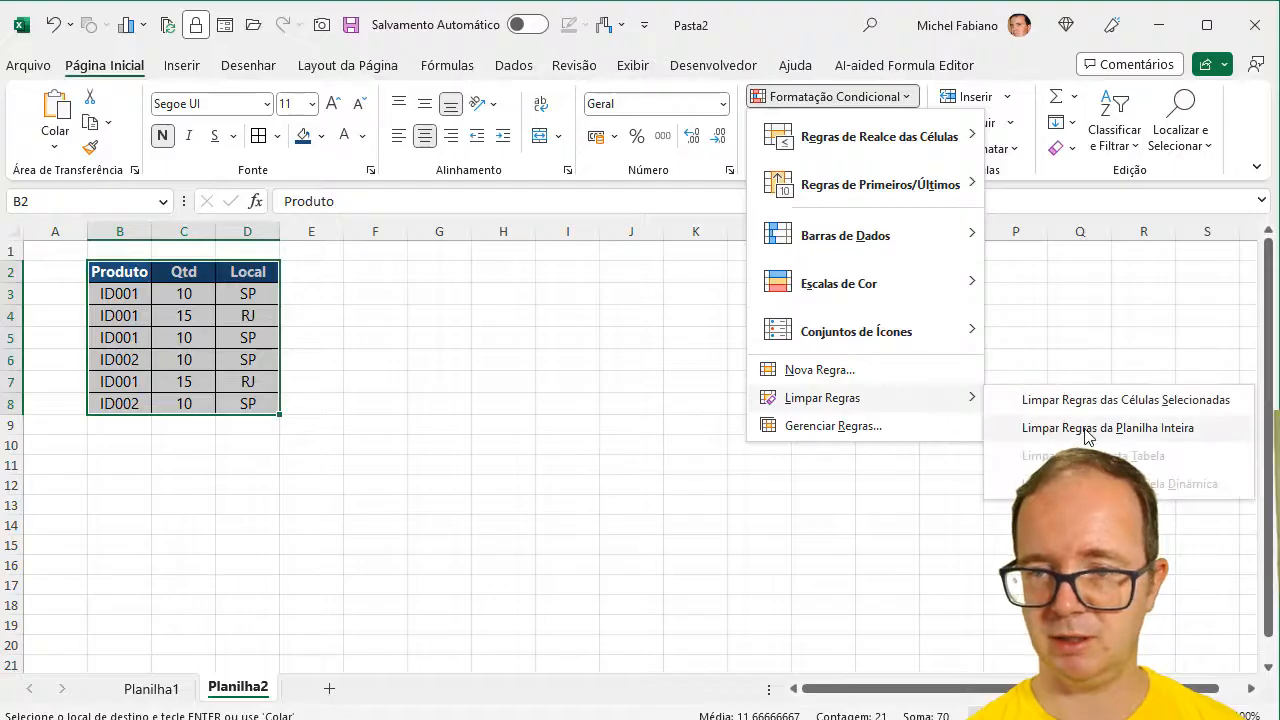
{"action": "left_click", "coordinate": [1132, 405]}
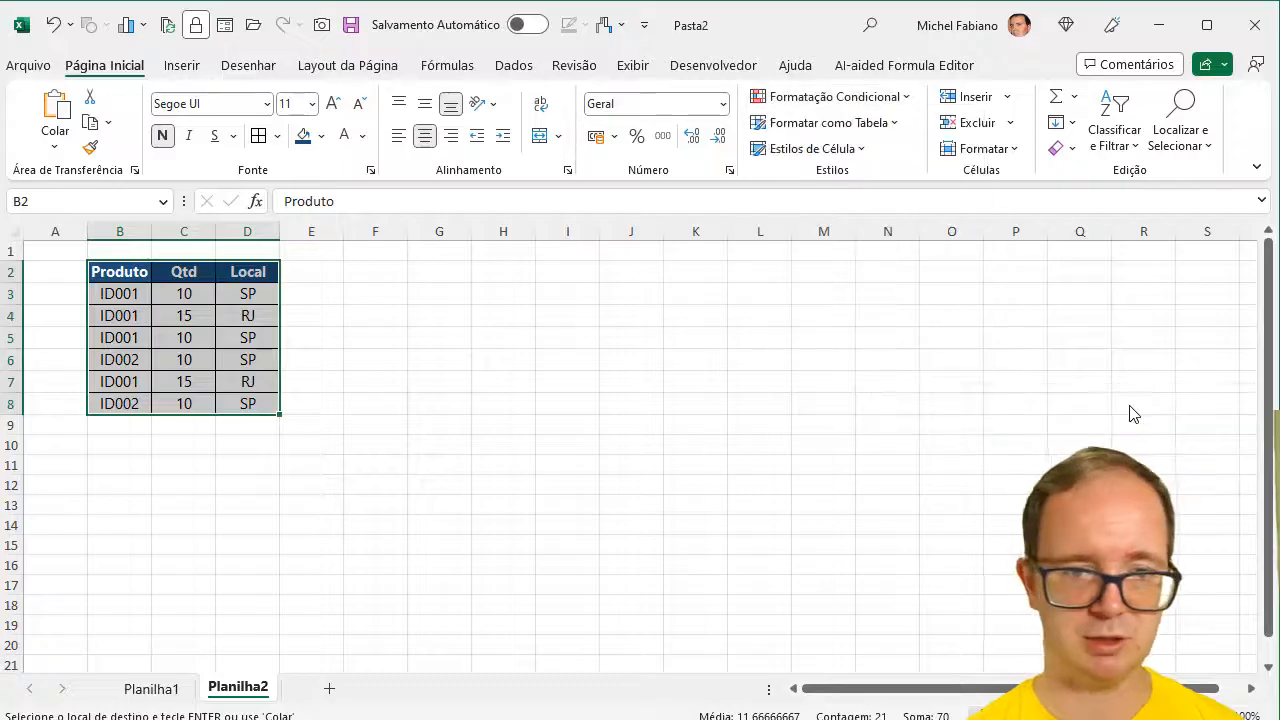
{"action": "left_click", "coordinate": [689, 403]}
{"action": "scroll", "coordinate": [628, 446], "scroll_direction": "up", "scroll_amount": 4}
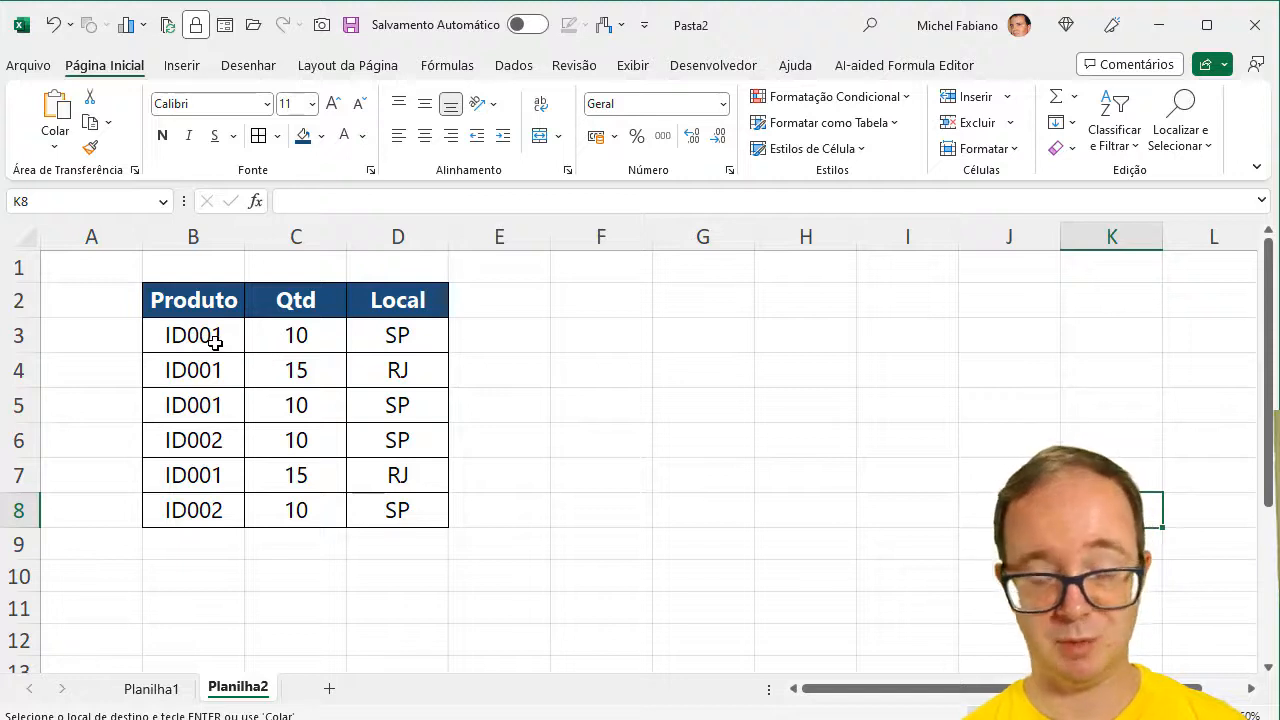
Add the column header Auxiliar in cell F2.
{"action": "left_click_drag", "start_coordinate": [215, 342], "coordinate": [405, 338]}
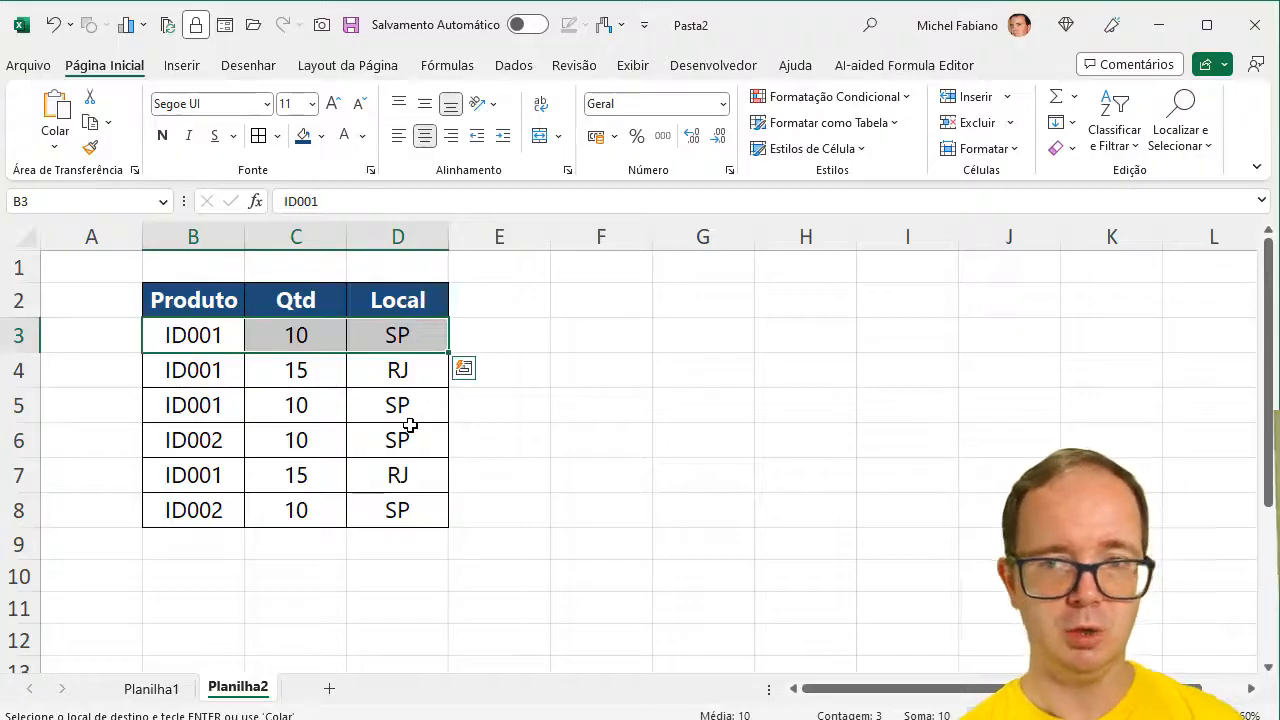
{"action": "left_click", "coordinate": [620, 302]}
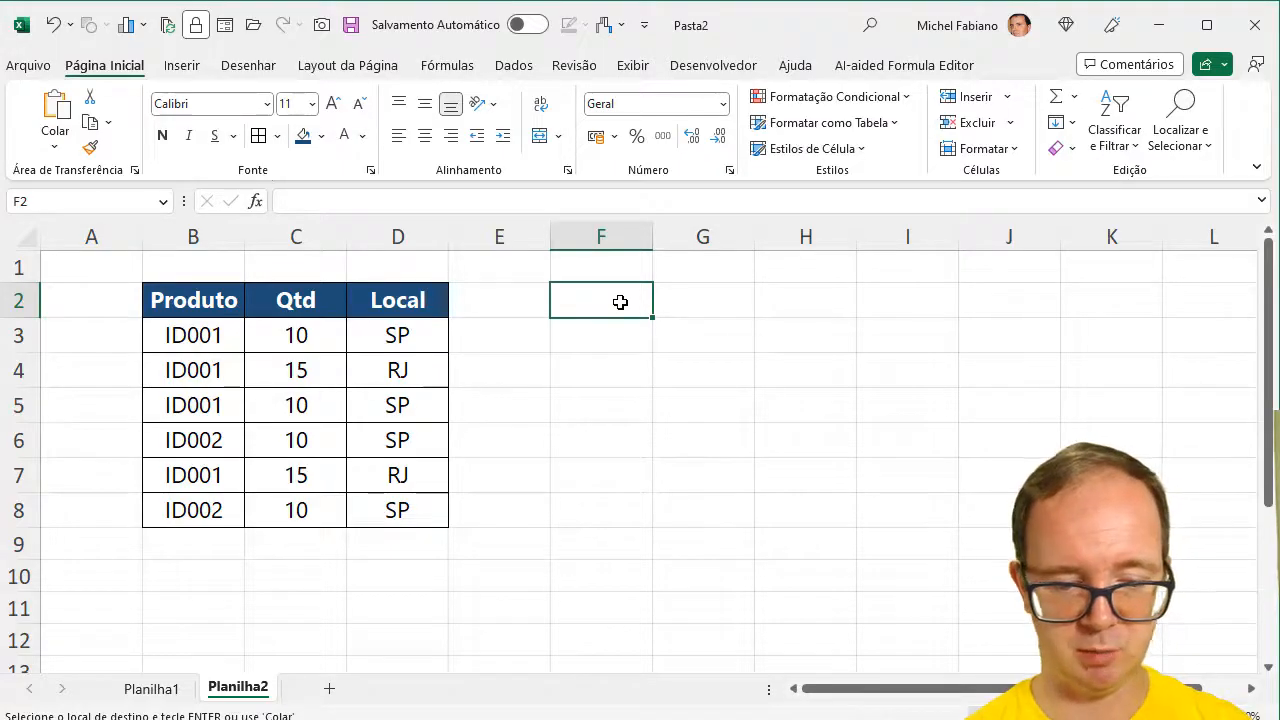
{"action": "type", "text": "Auxiliar"}
{"action": "key", "text": "Return"}
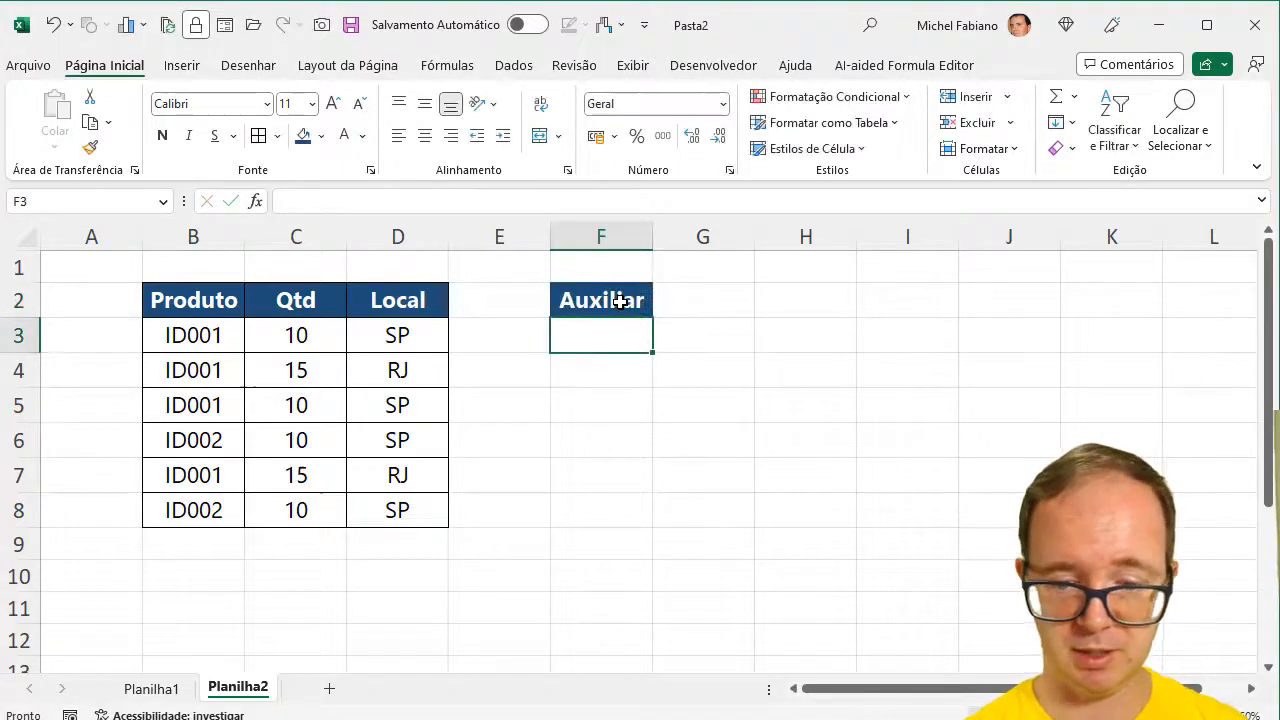
Enter the formula =B3&C3&D3 in F3 to join the product, quantity and location.
{"action": "type", "text": "="}
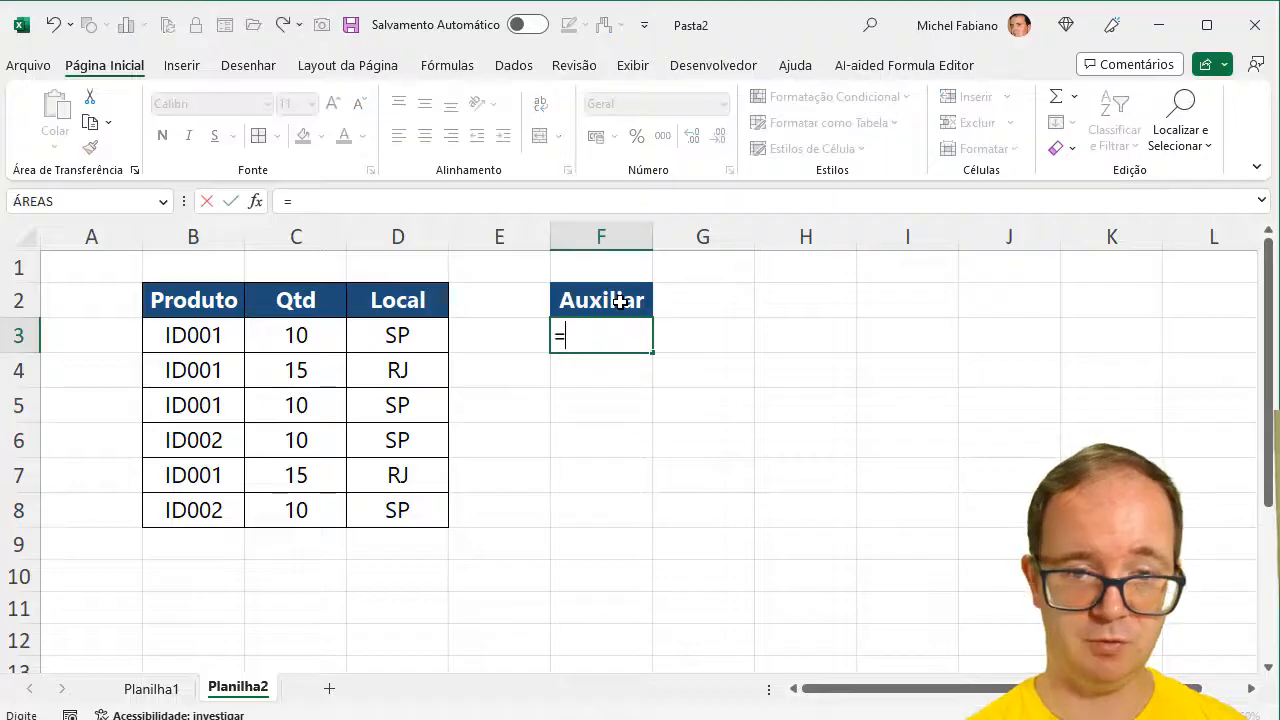
{"action": "left_click", "coordinate": [197, 335]}
{"action": "type", "text": "&"}
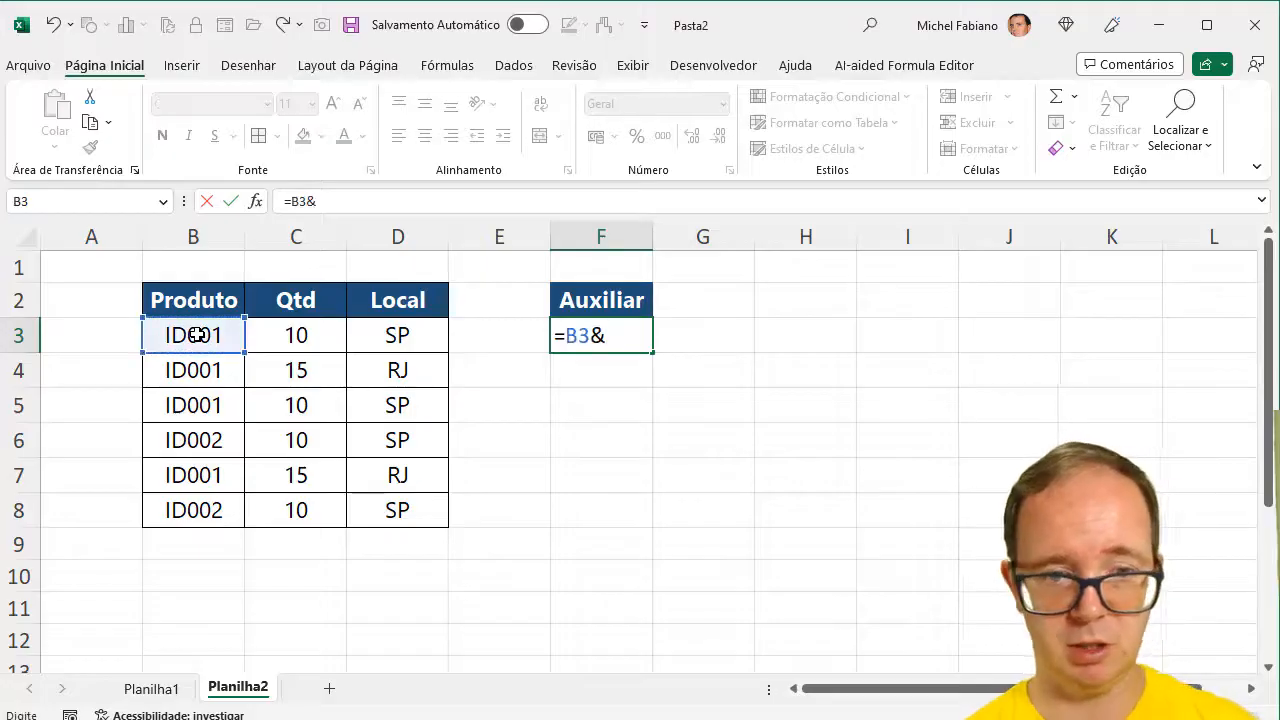
{"action": "left_click", "coordinate": [305, 338]}
{"action": "type", "text": "&"}
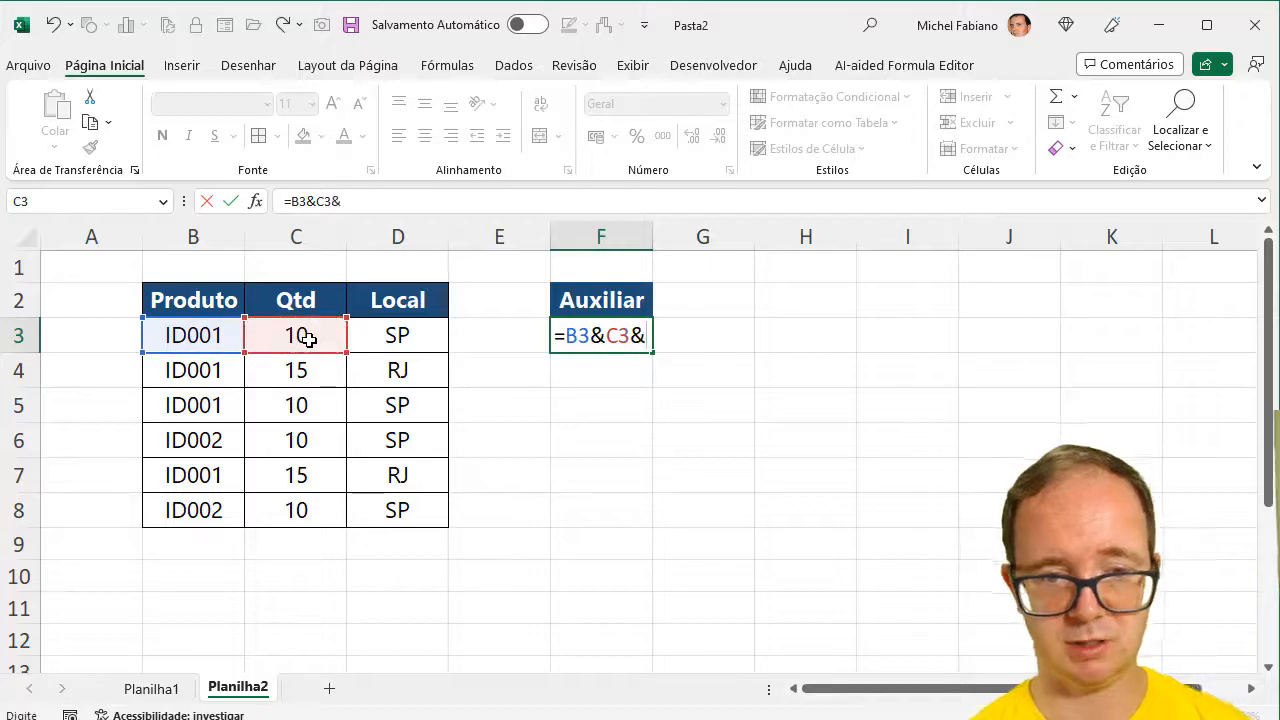
{"action": "left_click", "coordinate": [383, 340]}
{"action": "key", "text": "Return"}
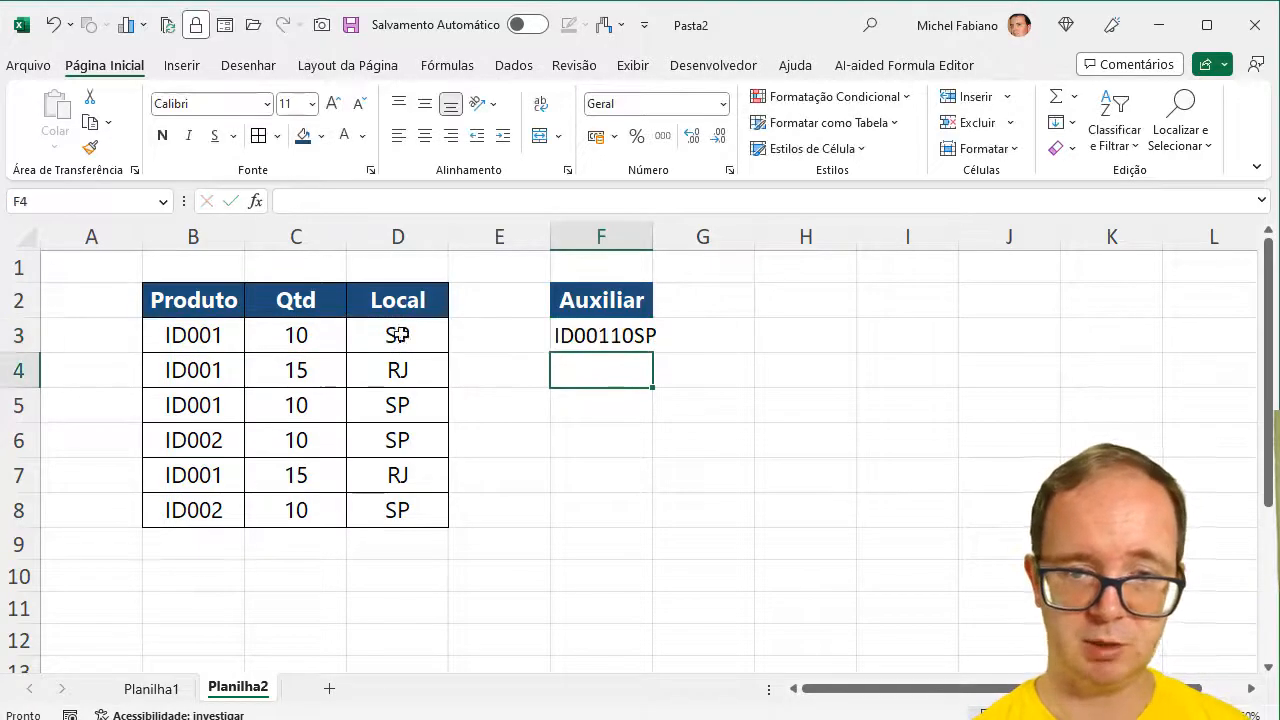
Autofit column F to its contents and fill the concatenation formula from F3 down to F8.
{"action": "double_click", "coordinate": [655, 238]}
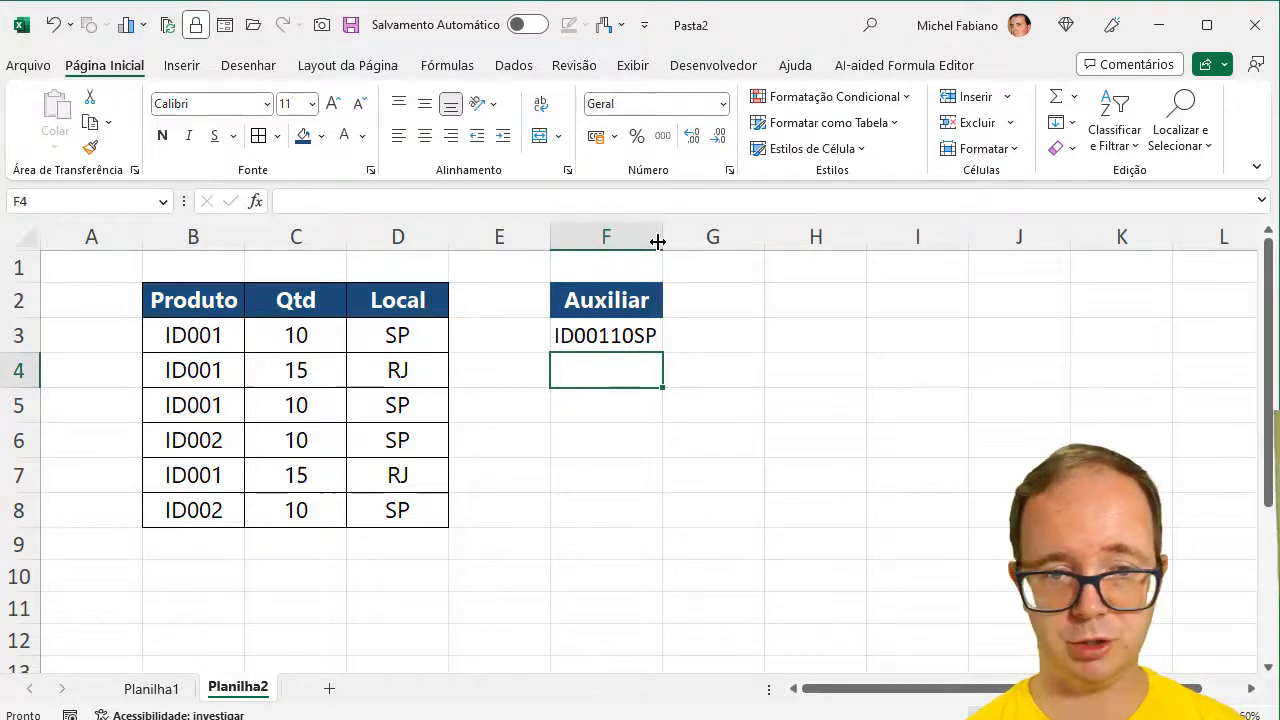
{"action": "left_click", "coordinate": [650, 338]}
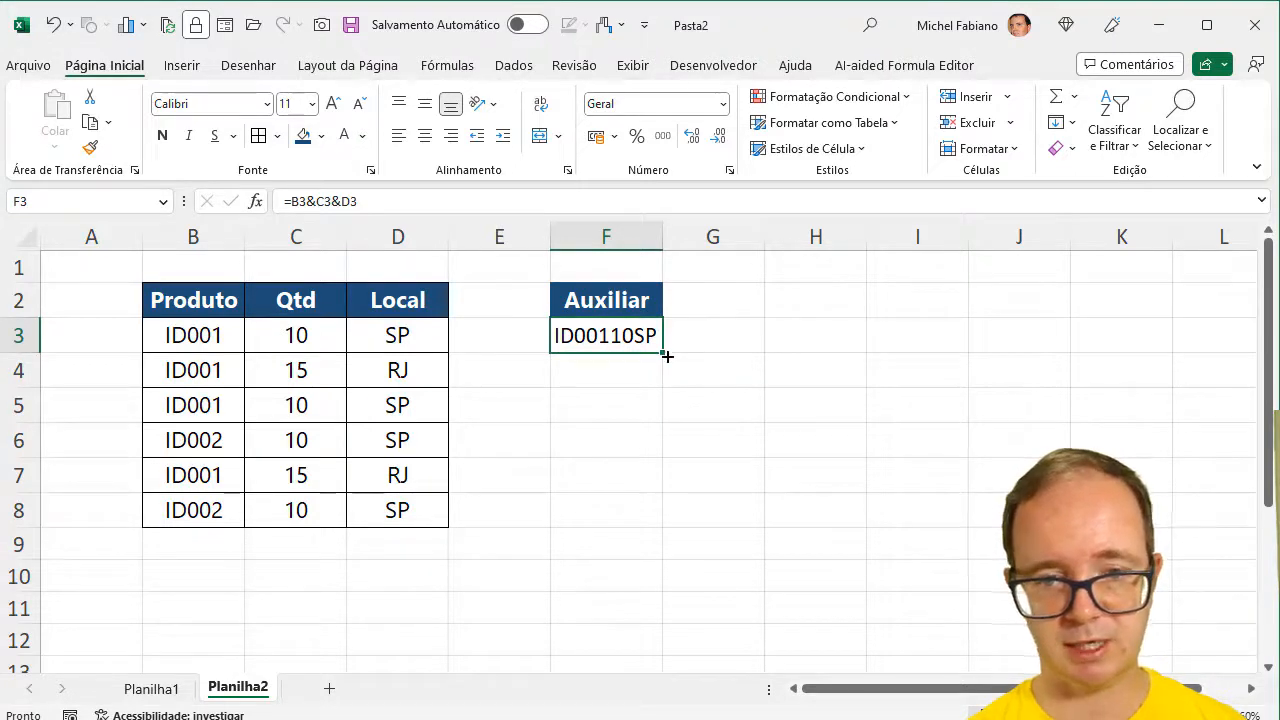
{"action": "left_click_drag", "start_coordinate": [667, 356], "coordinate": [652, 514]}
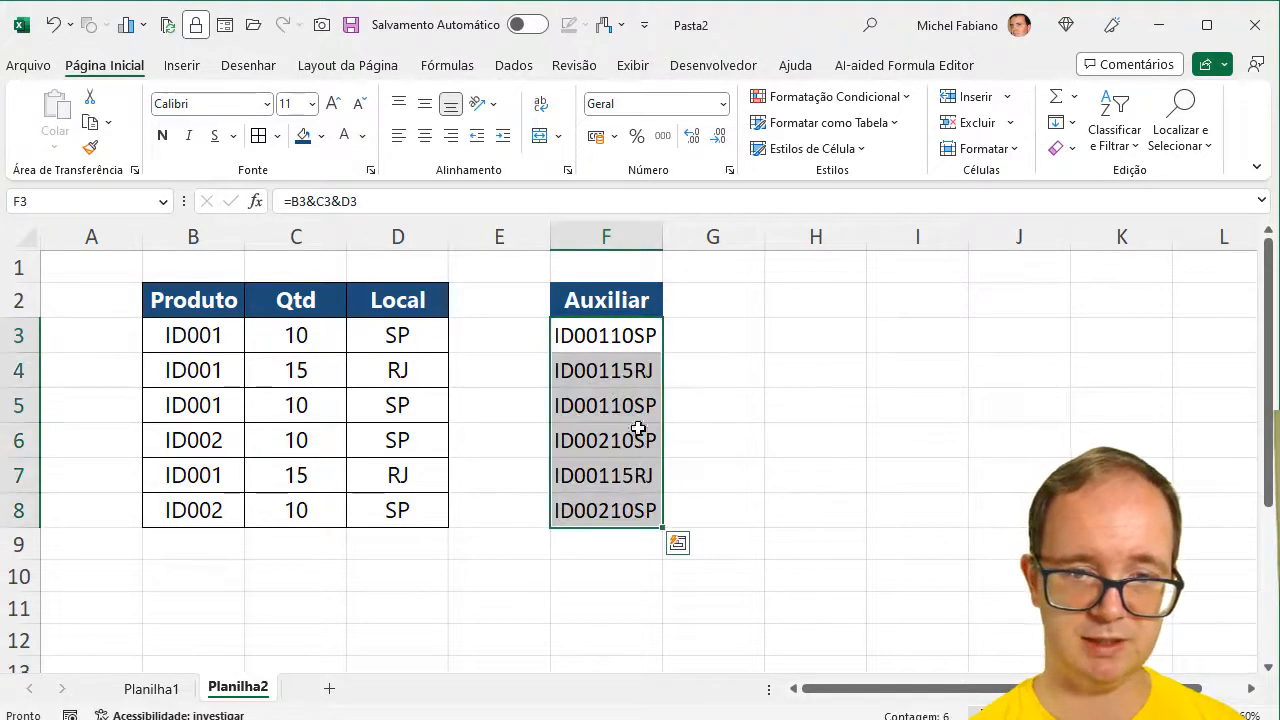
Highlight duplicate values in F3:F8 with Preenchimento Vermelho Claro e Texto Vermelho Escuro using conditional formatting.
{"action": "left_click_drag", "start_coordinate": [630, 334], "coordinate": [635, 510]}
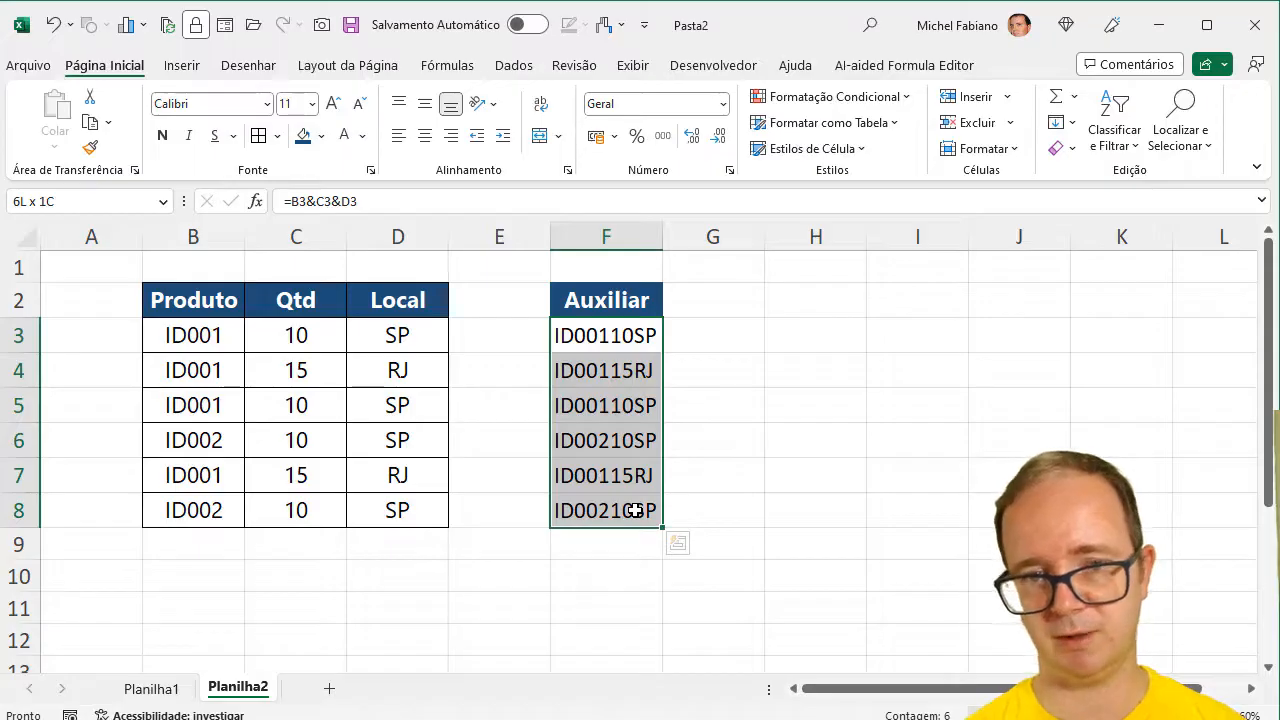
{"action": "left_click", "coordinate": [906, 98]}
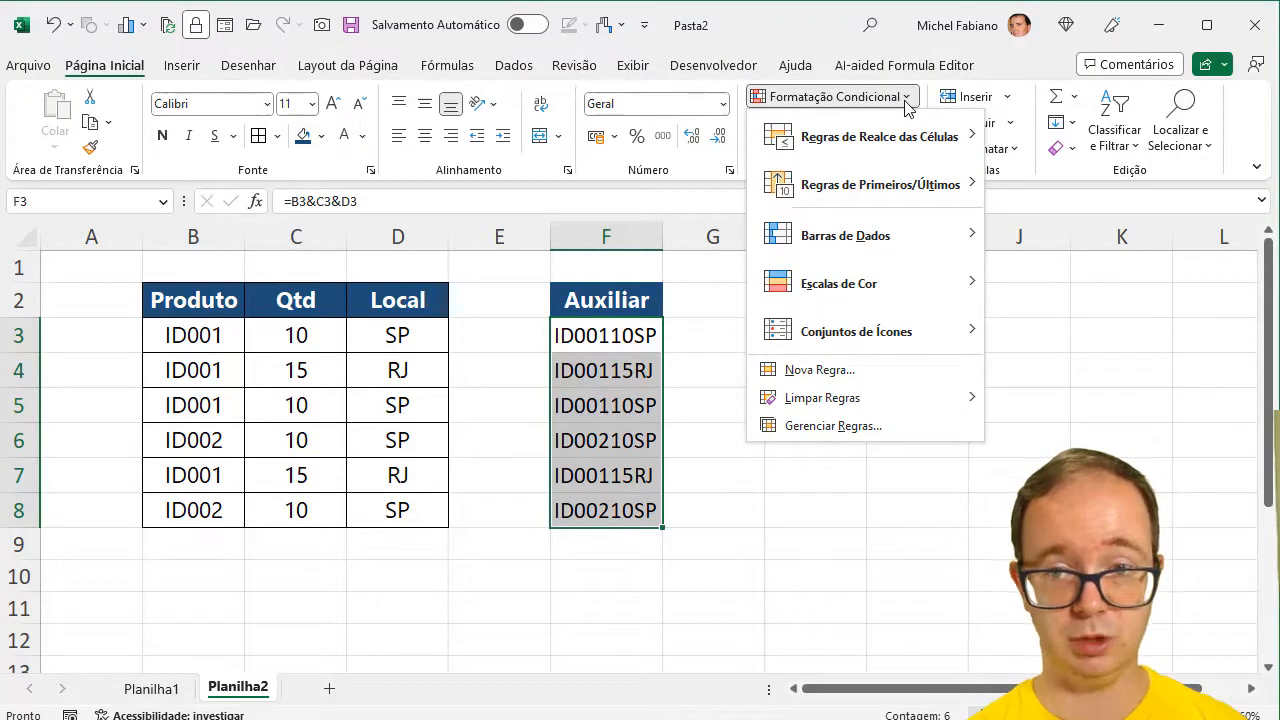
{"action": "mouse_move", "coordinate": [908, 140]}
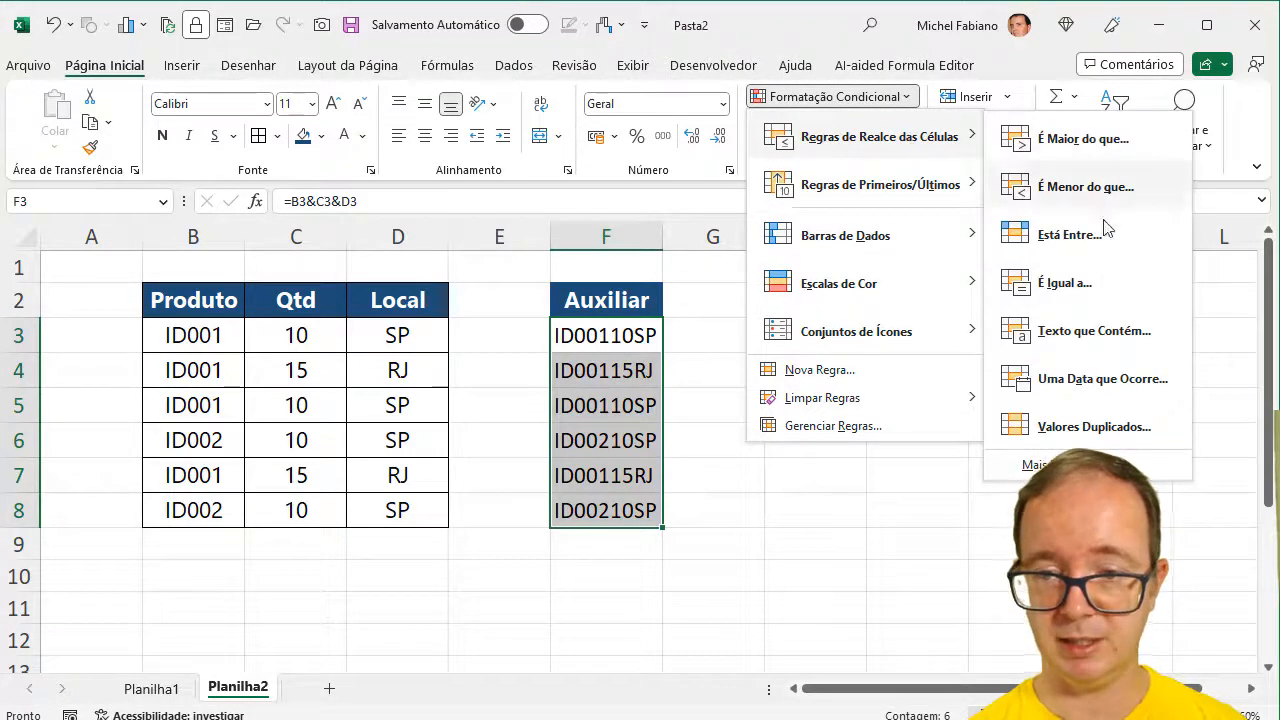
{"action": "left_click", "coordinate": [1055, 428]}
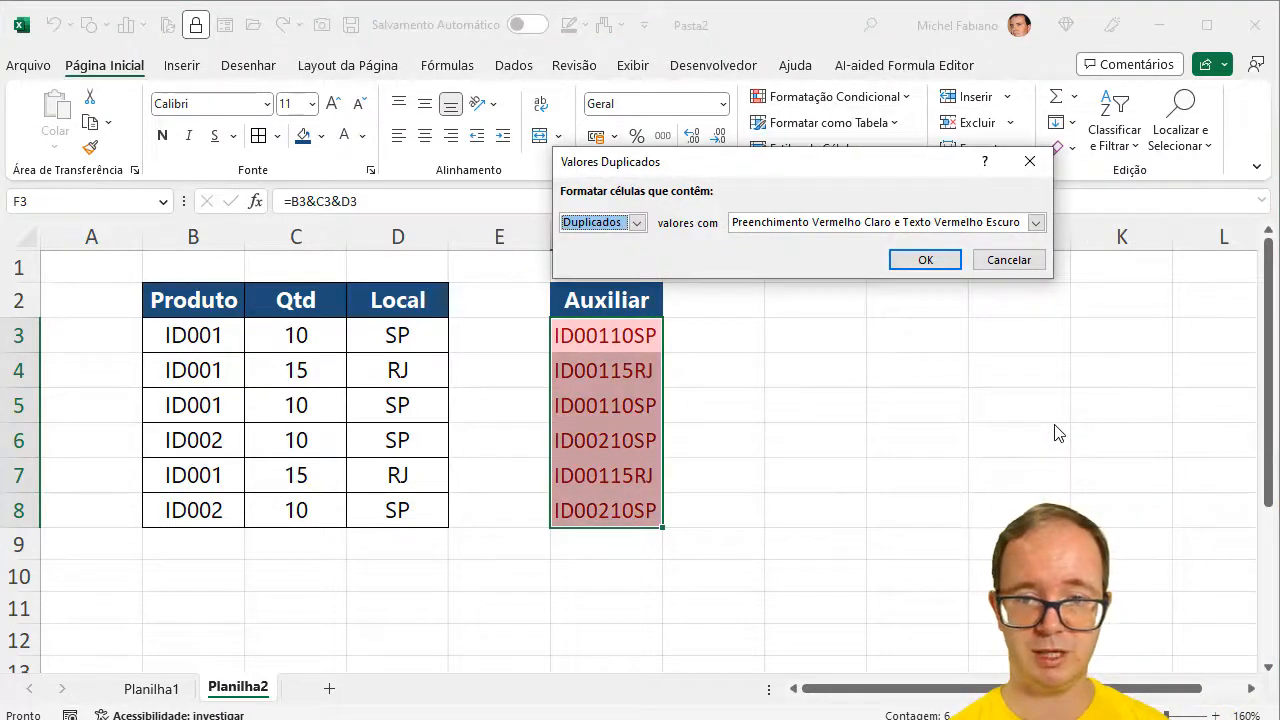
{"action": "left_click", "coordinate": [921, 258]}
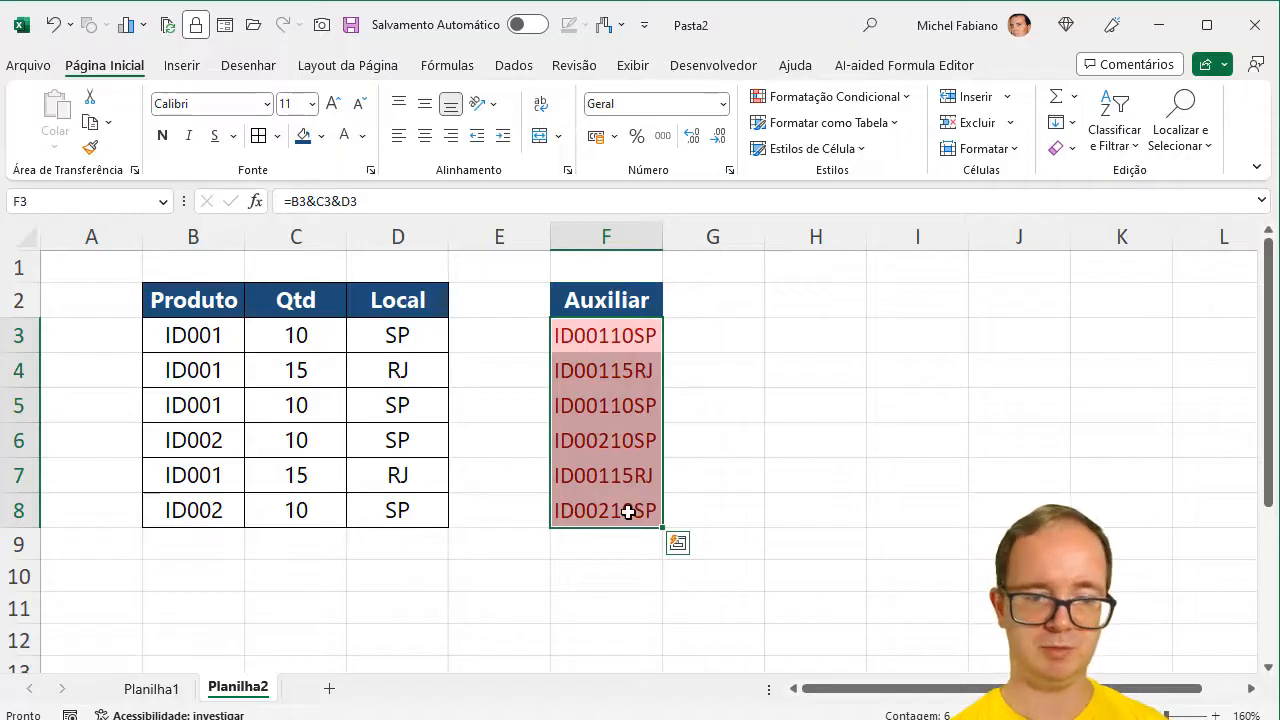
Check the duplicate highlighting on Planilha1, and clear the conditional formatting rules from F3:F8 on Planilha2.
{"action": "left_click", "coordinate": [155, 689]}
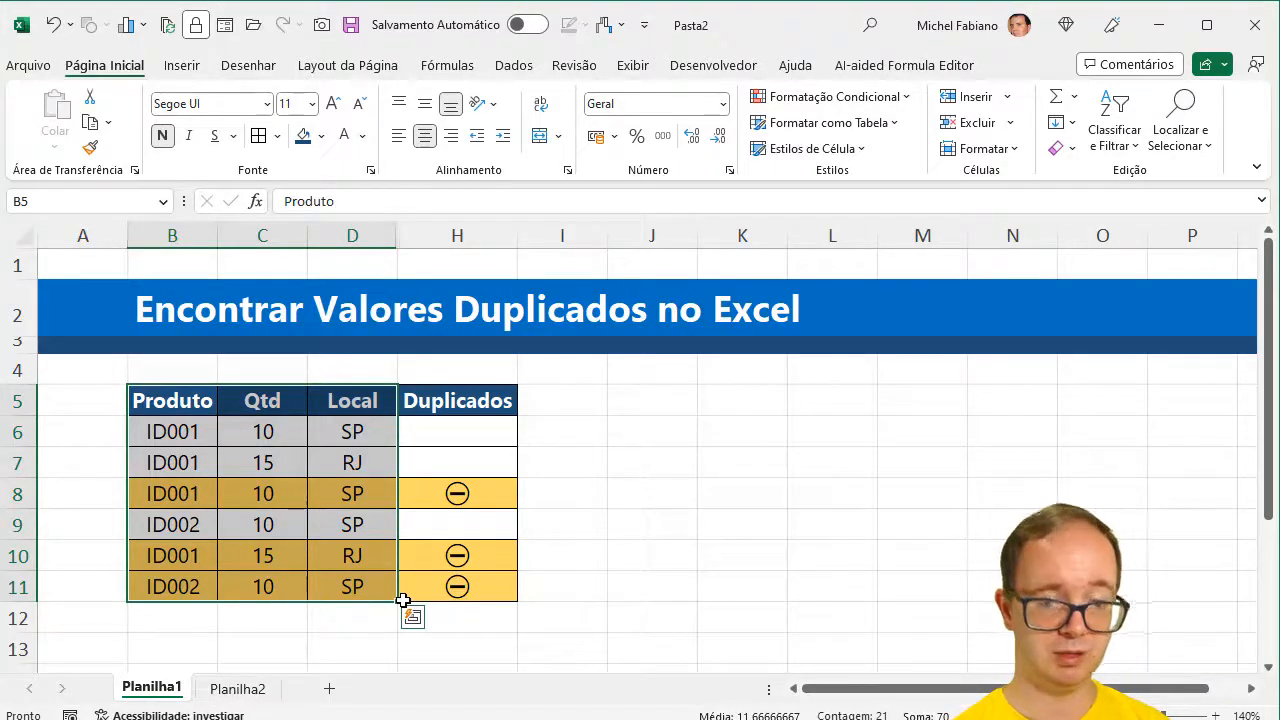
{"action": "left_click", "coordinate": [232, 688]}
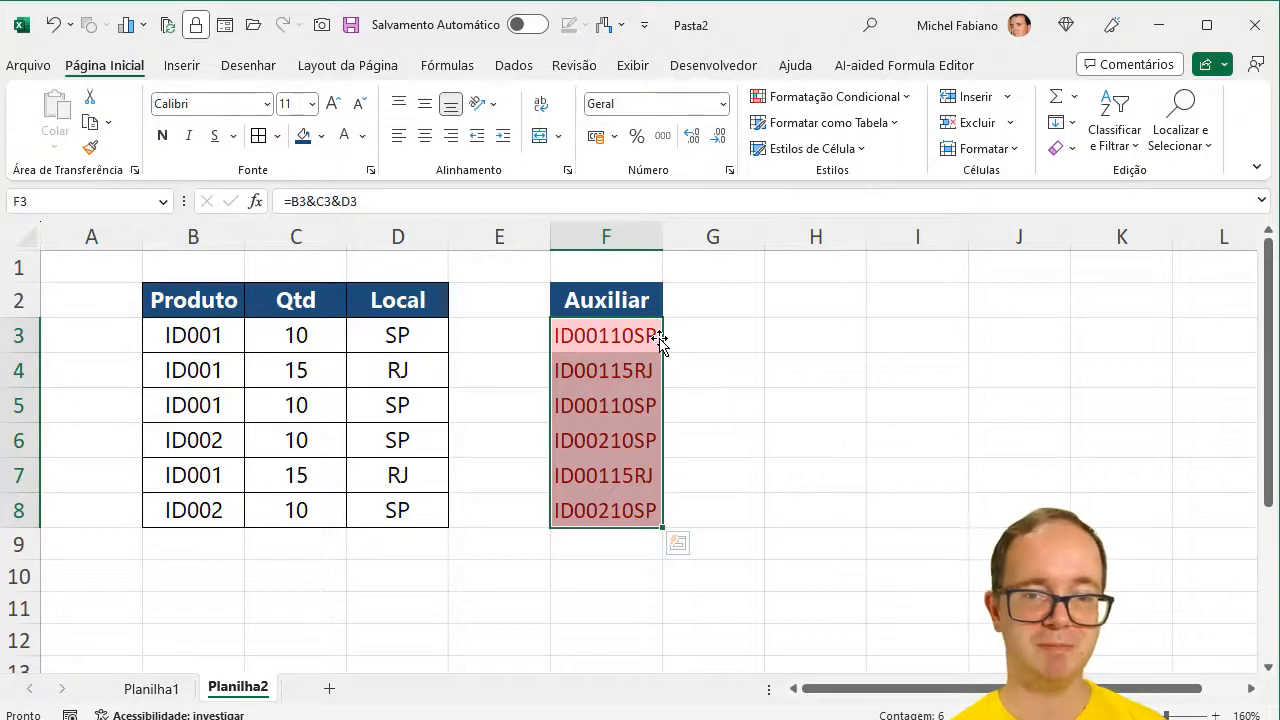
{"action": "left_click", "coordinate": [900, 96]}
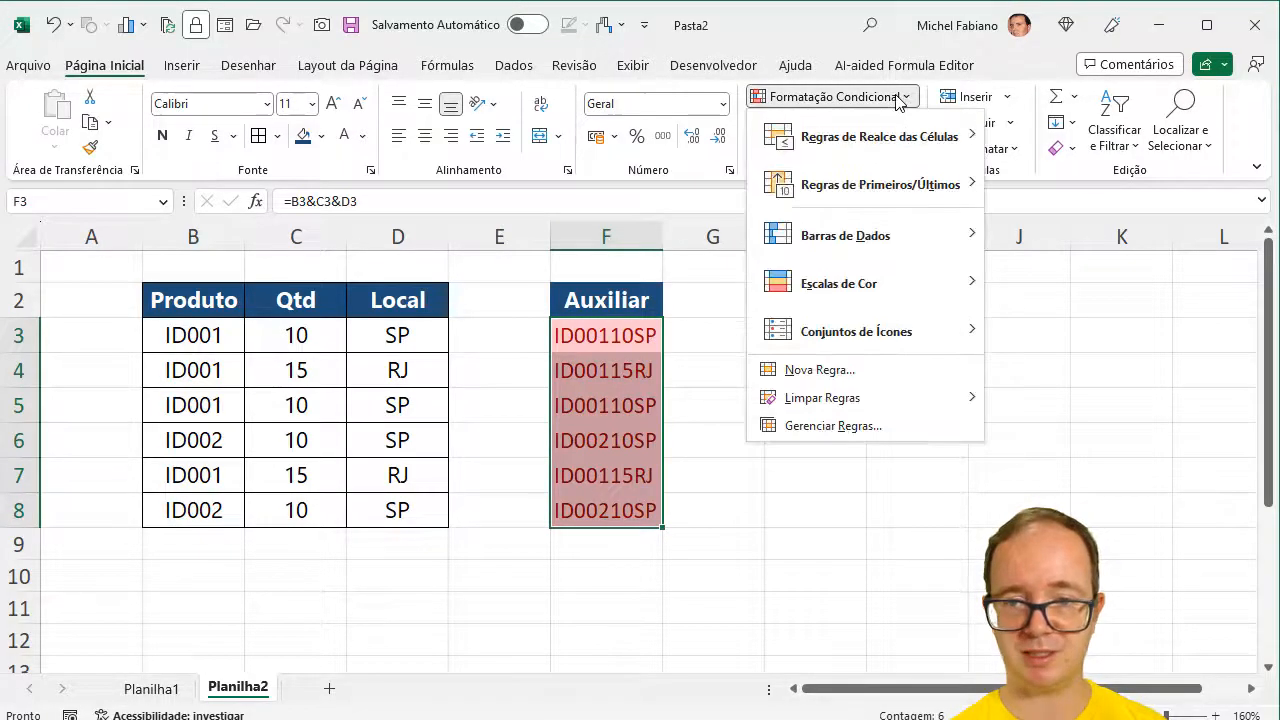
{"action": "mouse_move", "coordinate": [884, 399]}
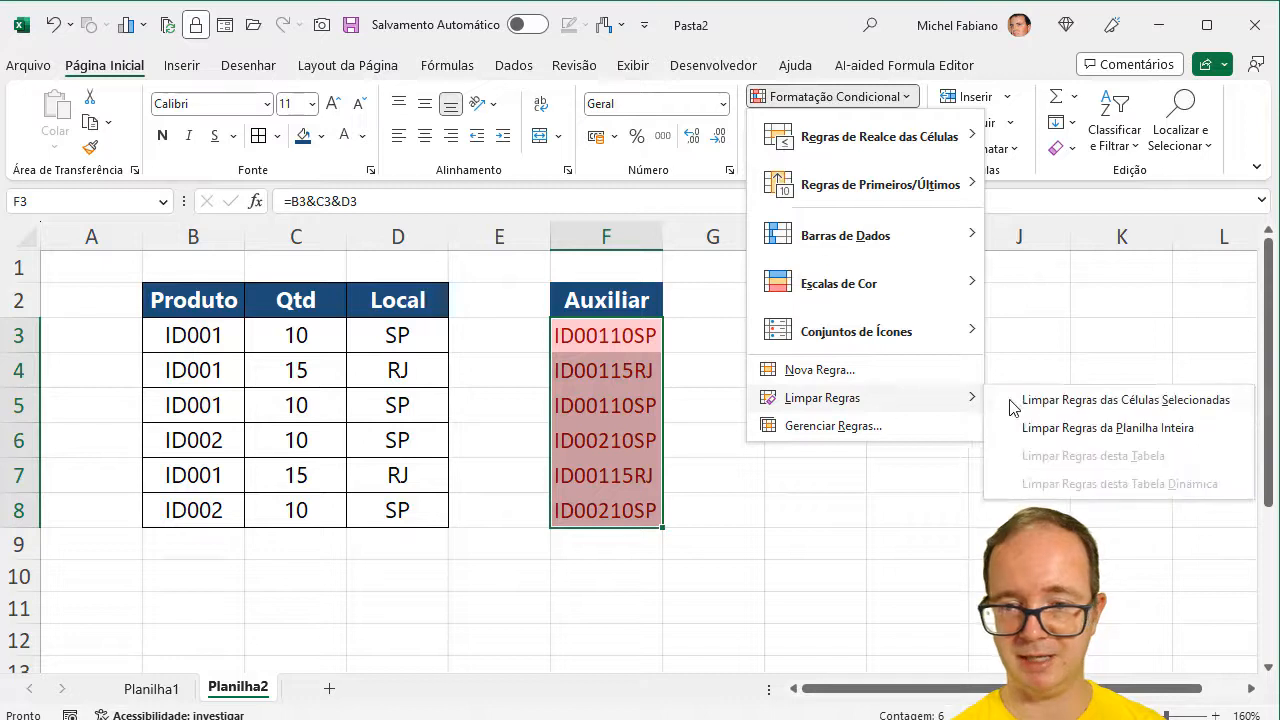
{"action": "left_click", "coordinate": [1088, 409]}
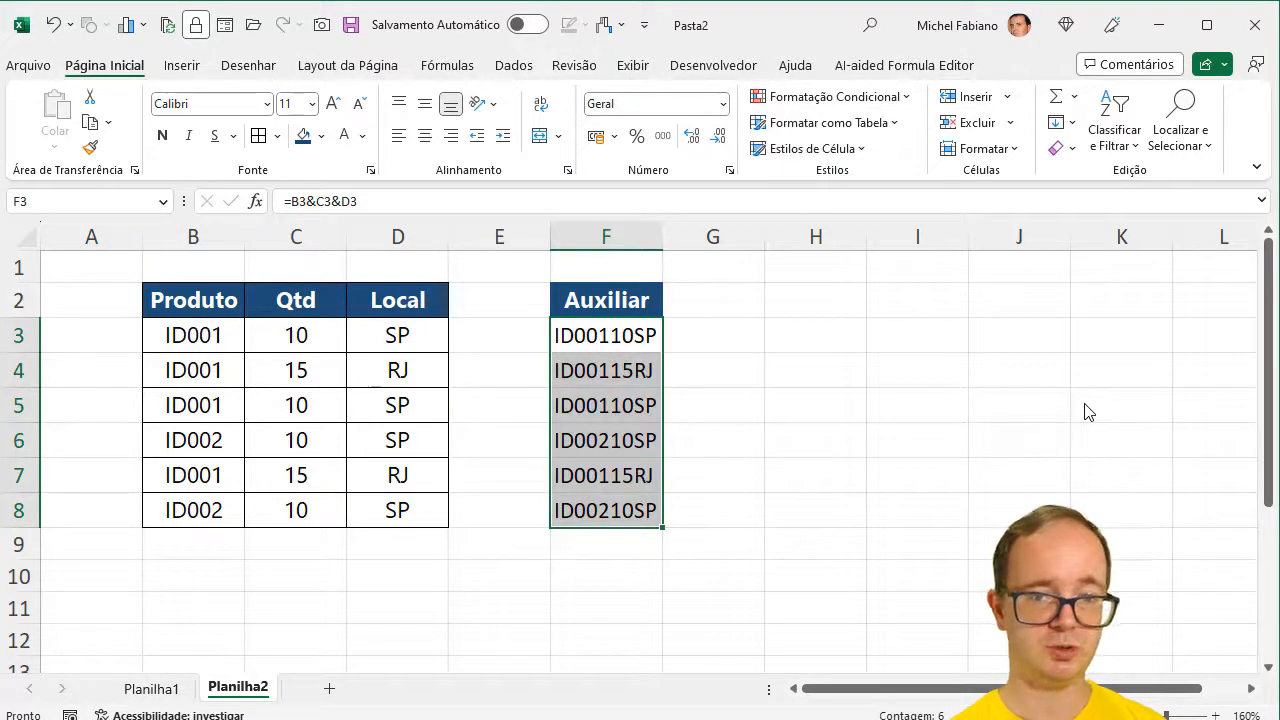
Add the column header Cont.Se in cell G2.
{"action": "left_click", "coordinate": [751, 302]}
{"action": "type", "text": "Co"}
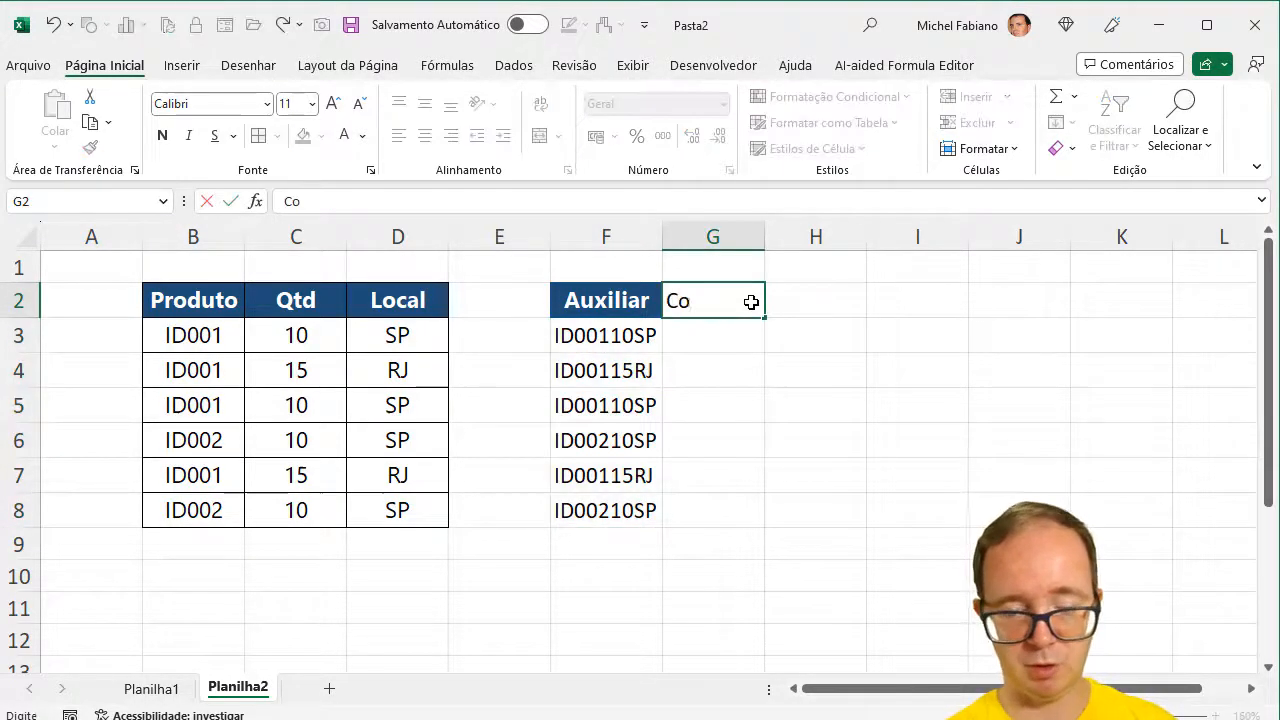
{"action": "type", "text": "nt.Se"}
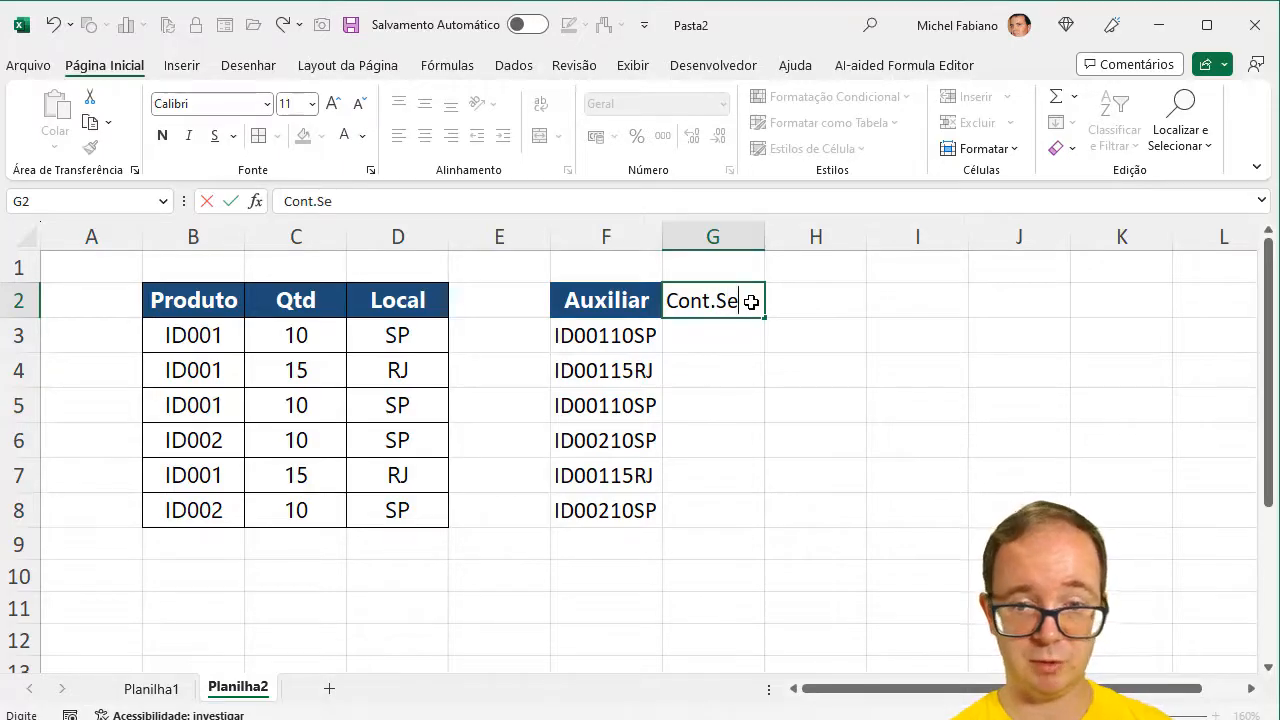
{"action": "key", "text": "Return"}
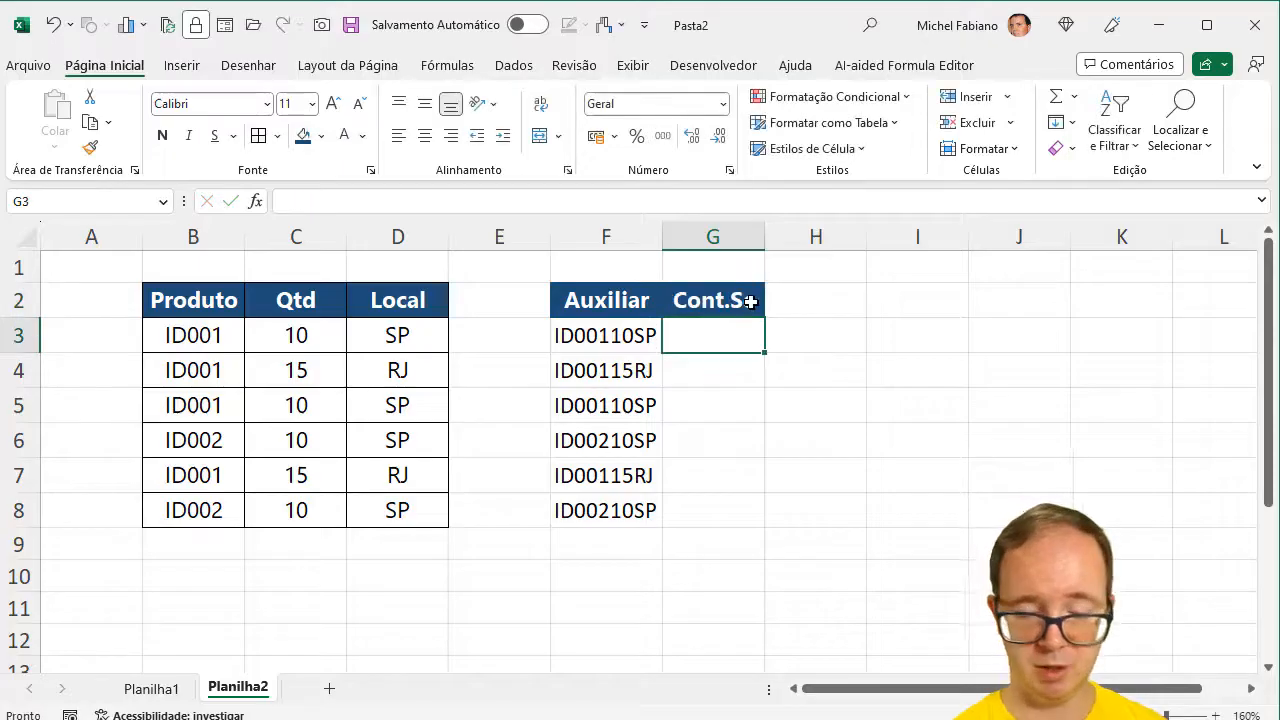
Enter =CONT.SE($F$3:F3;F3) in G3 for a running count of the Auxiliar values and fill it down to G8.
{"action": "type", "text": "="}
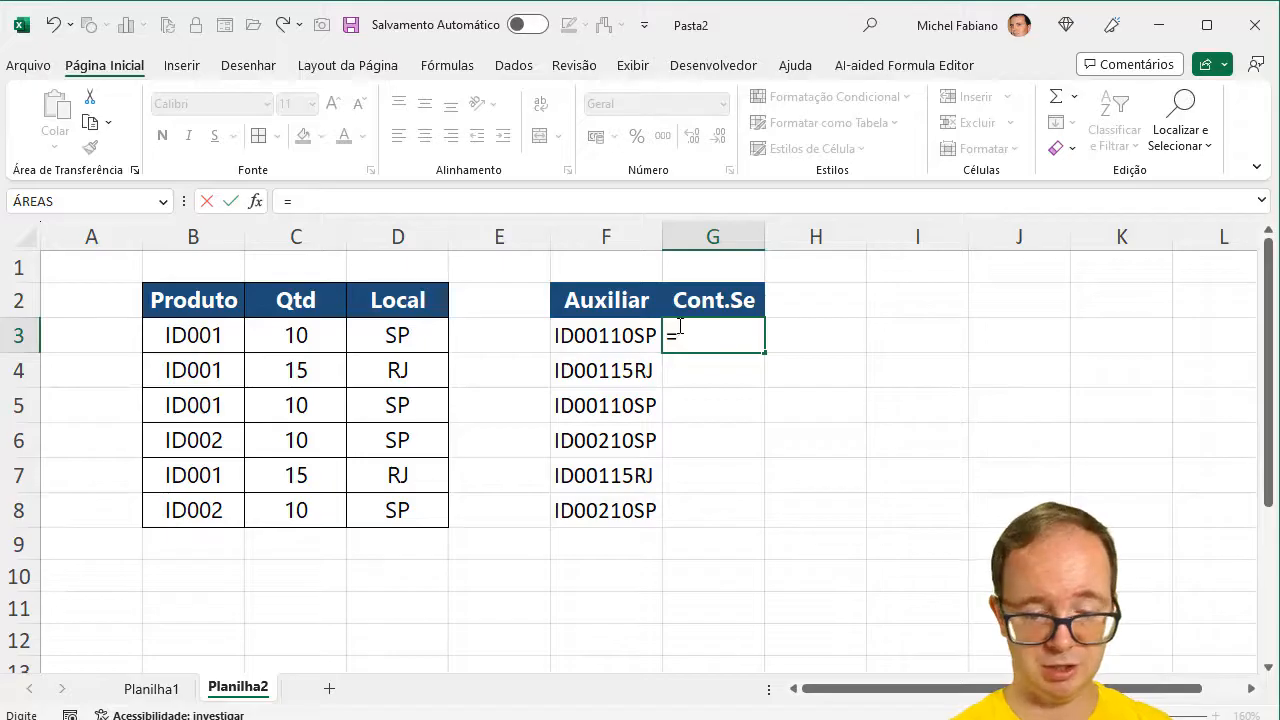
{"action": "type", "text": "cont.se("}
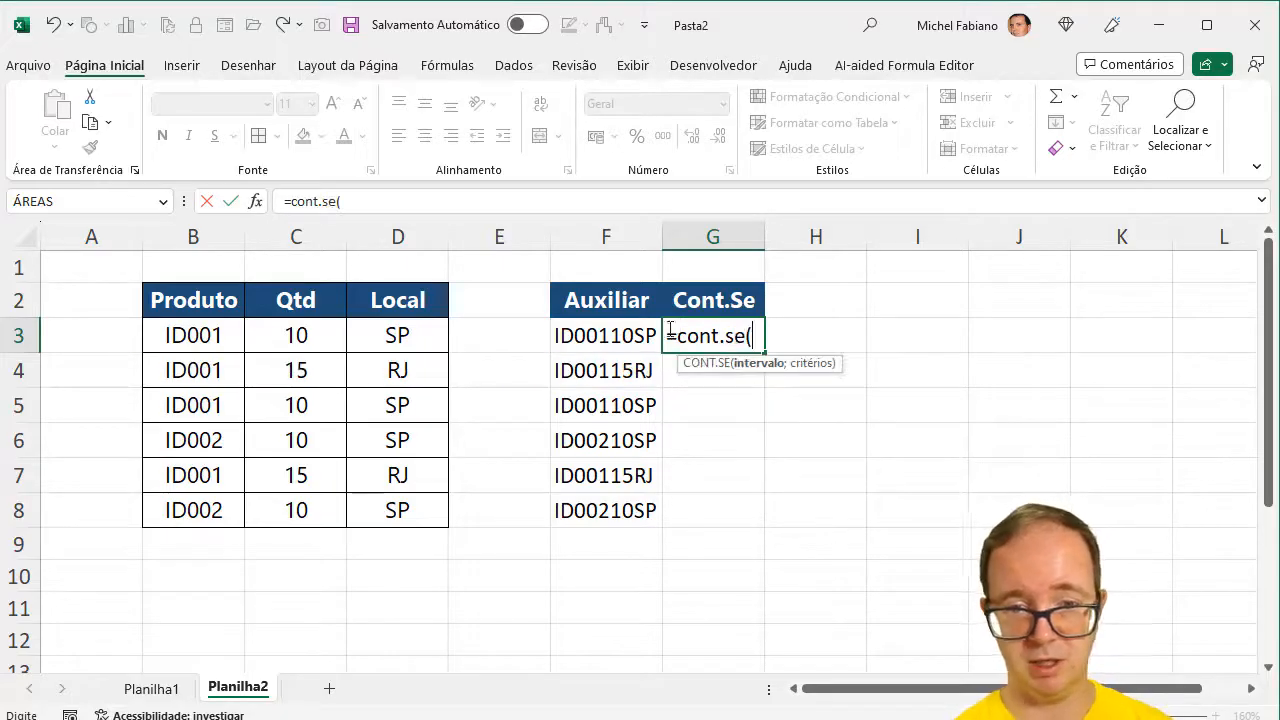
{"action": "left_click", "coordinate": [634, 337]}
{"action": "key", "text": "F8"}
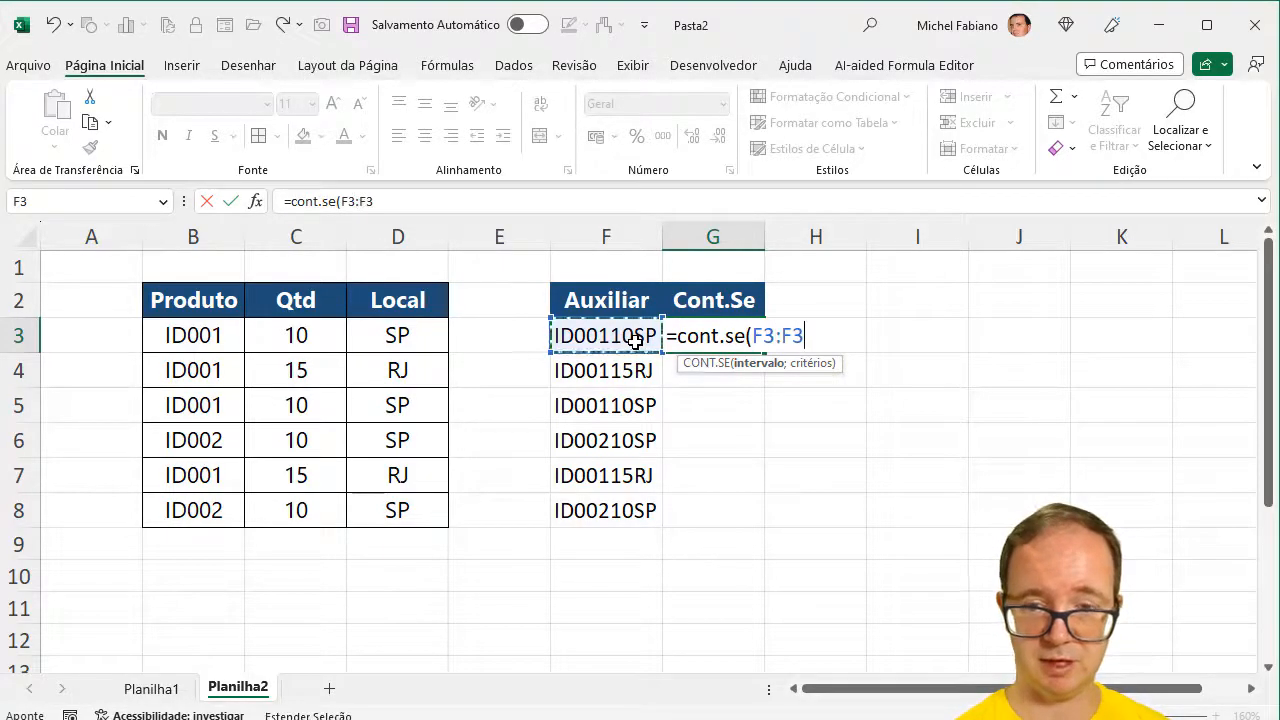
{"action": "type", "text": ";"}
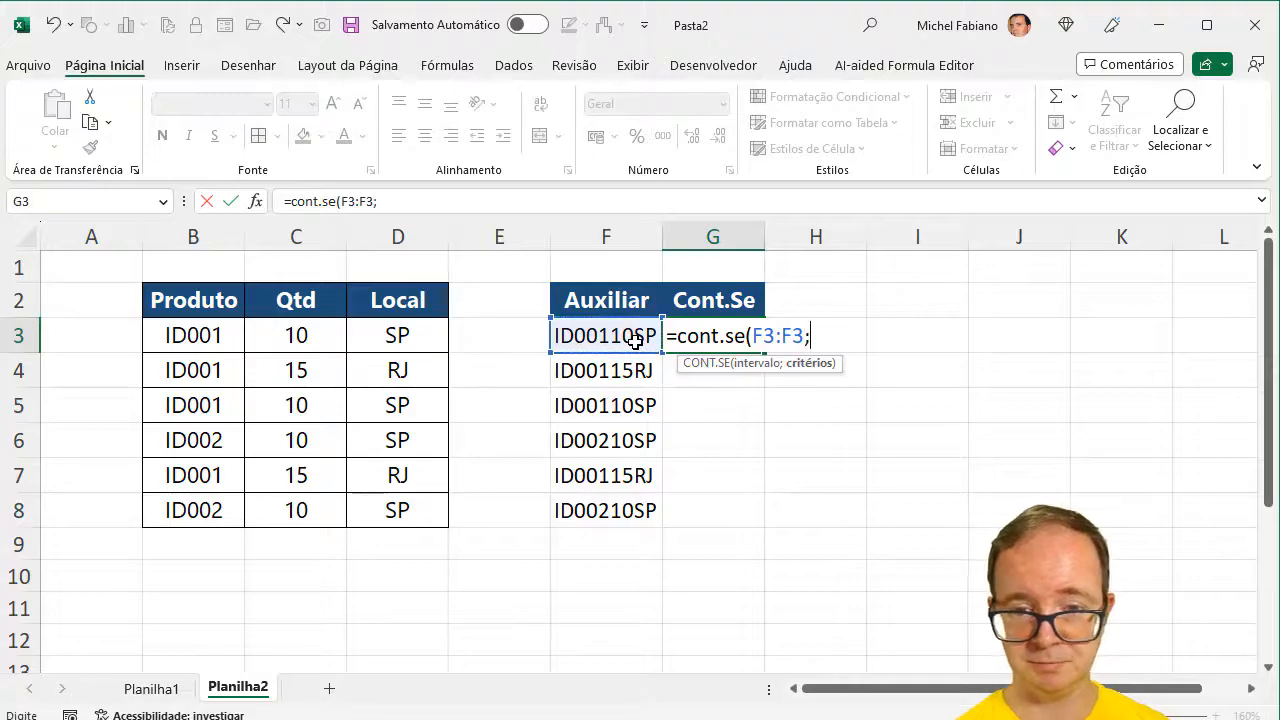
{"action": "left_click", "coordinate": [634, 339]}
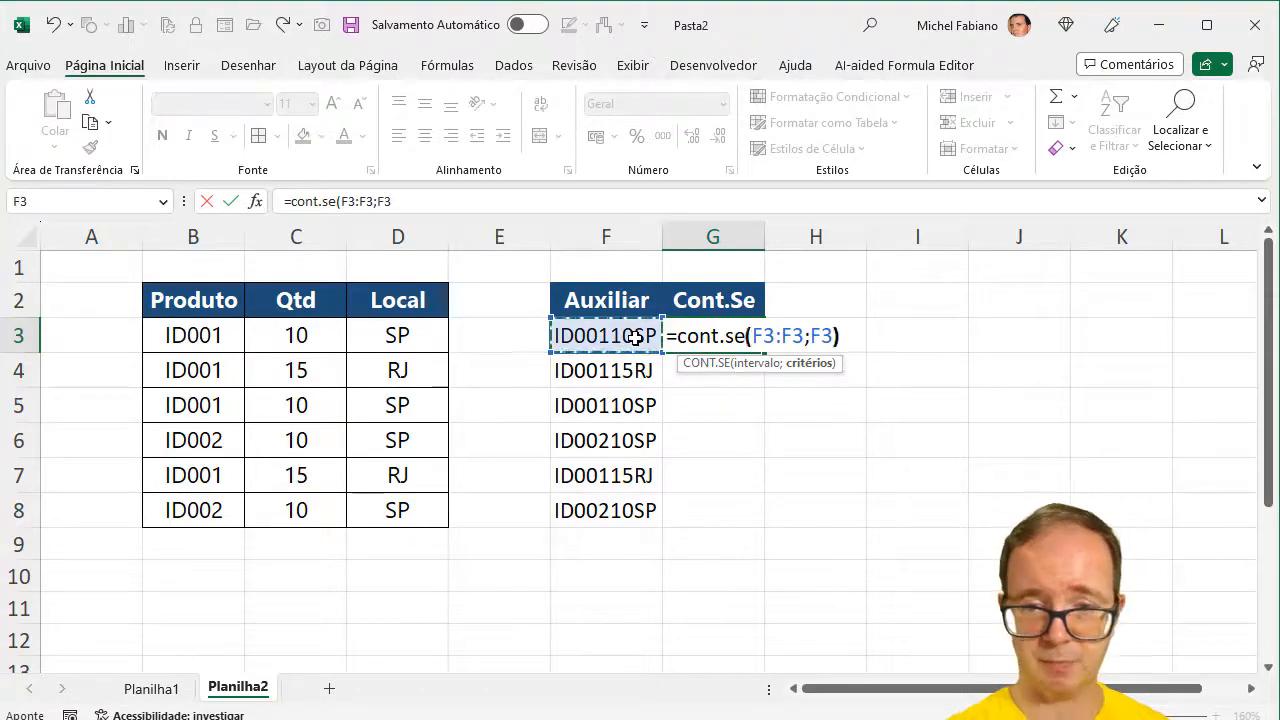
{"action": "type", "text": ")"}
{"action": "left_click", "coordinate": [760, 337]}
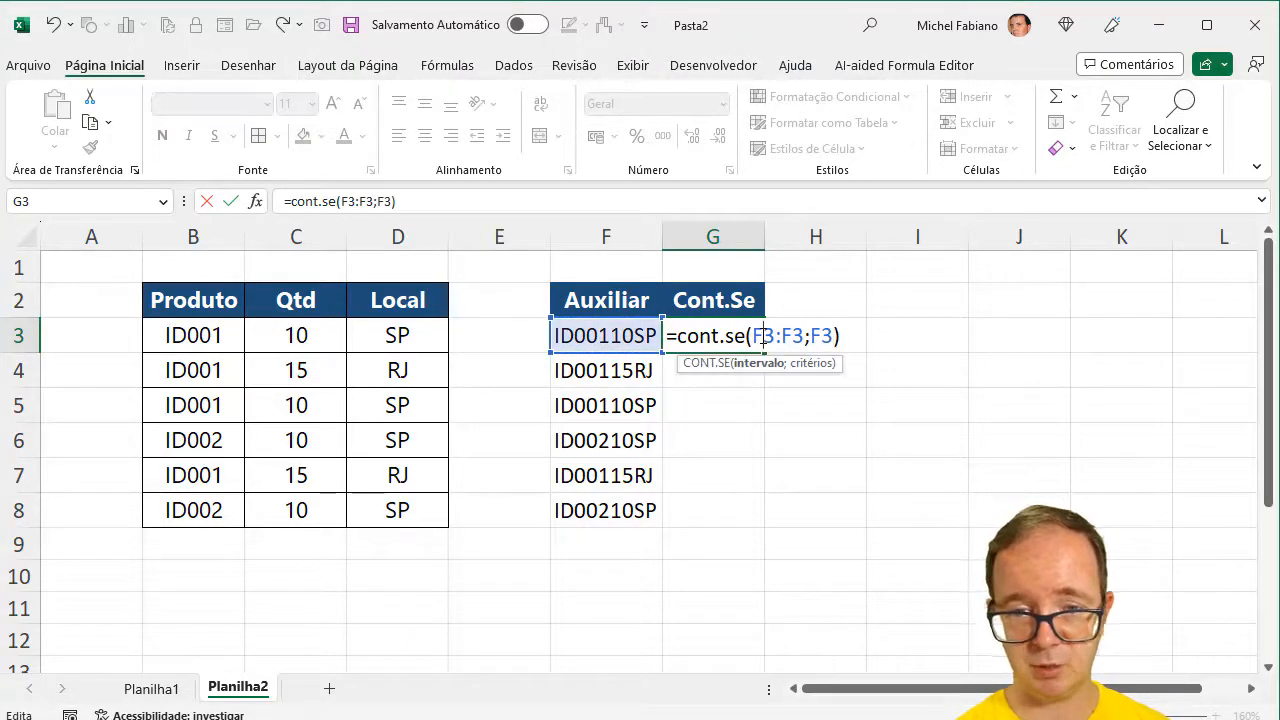
{"action": "key", "text": "F4"}
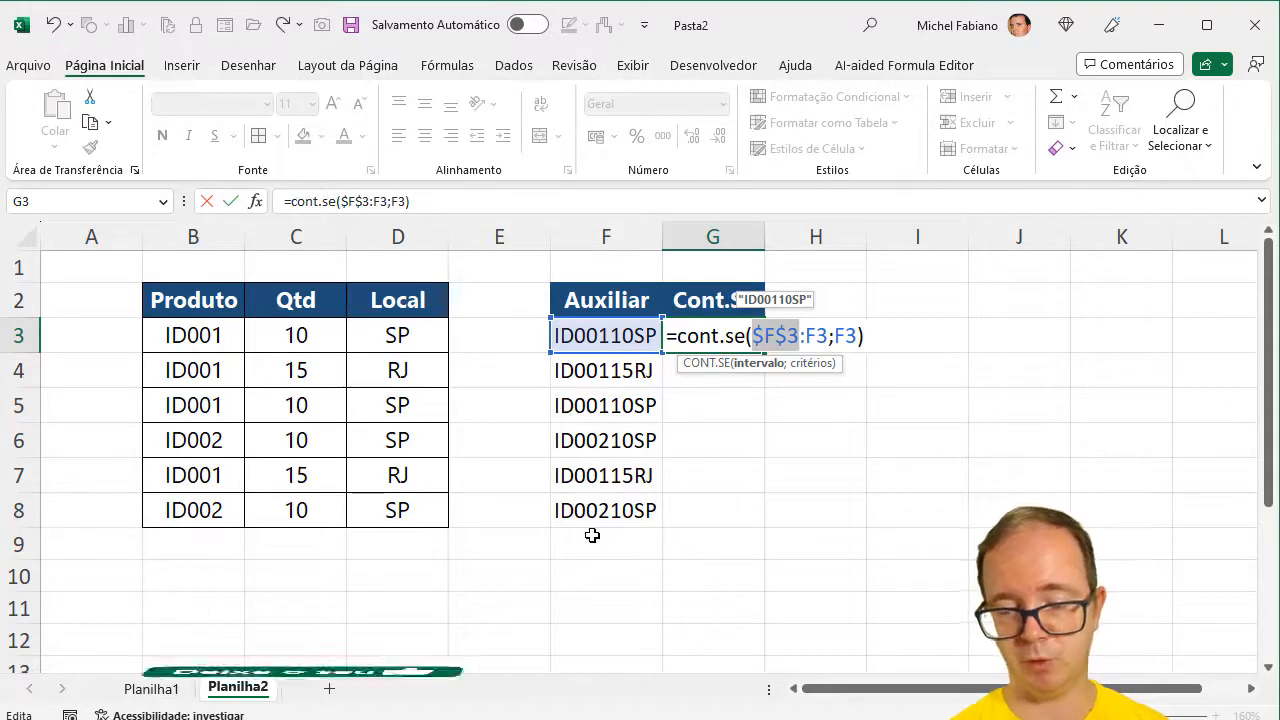
{"action": "key", "text": "Return"}
{"action": "left_click", "coordinate": [740, 336]}
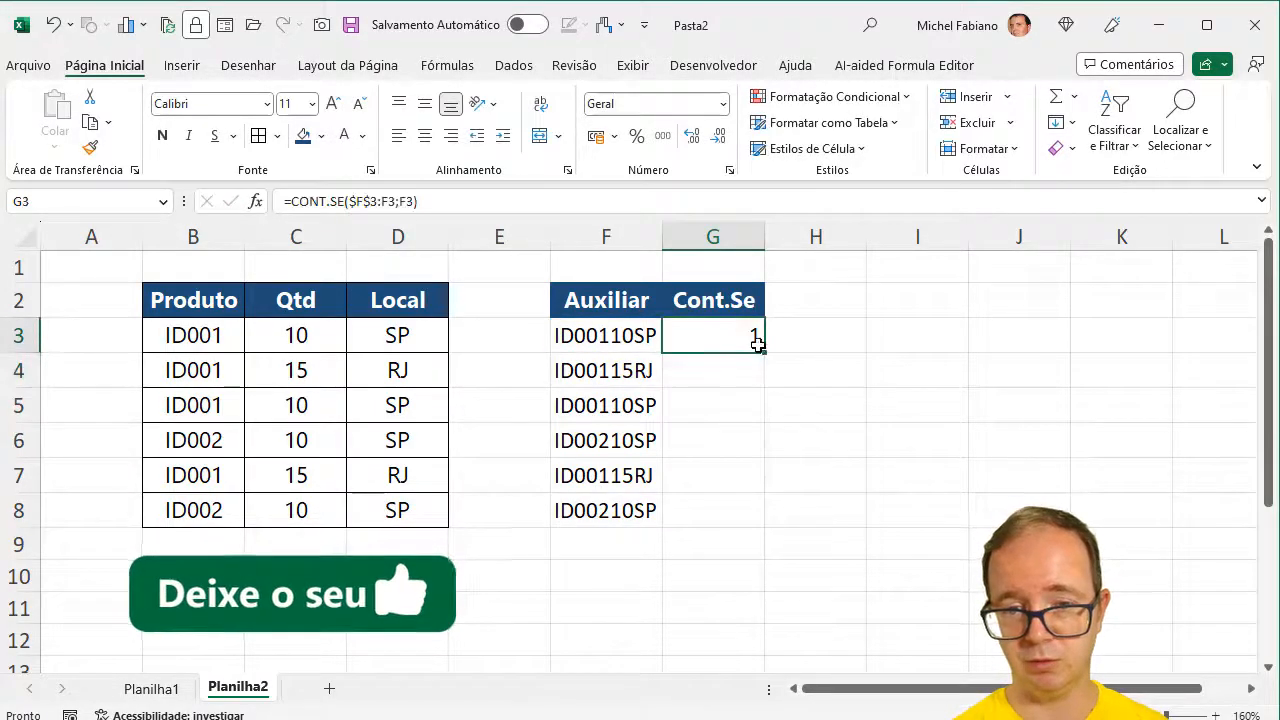
{"action": "double_click", "coordinate": [765, 354]}
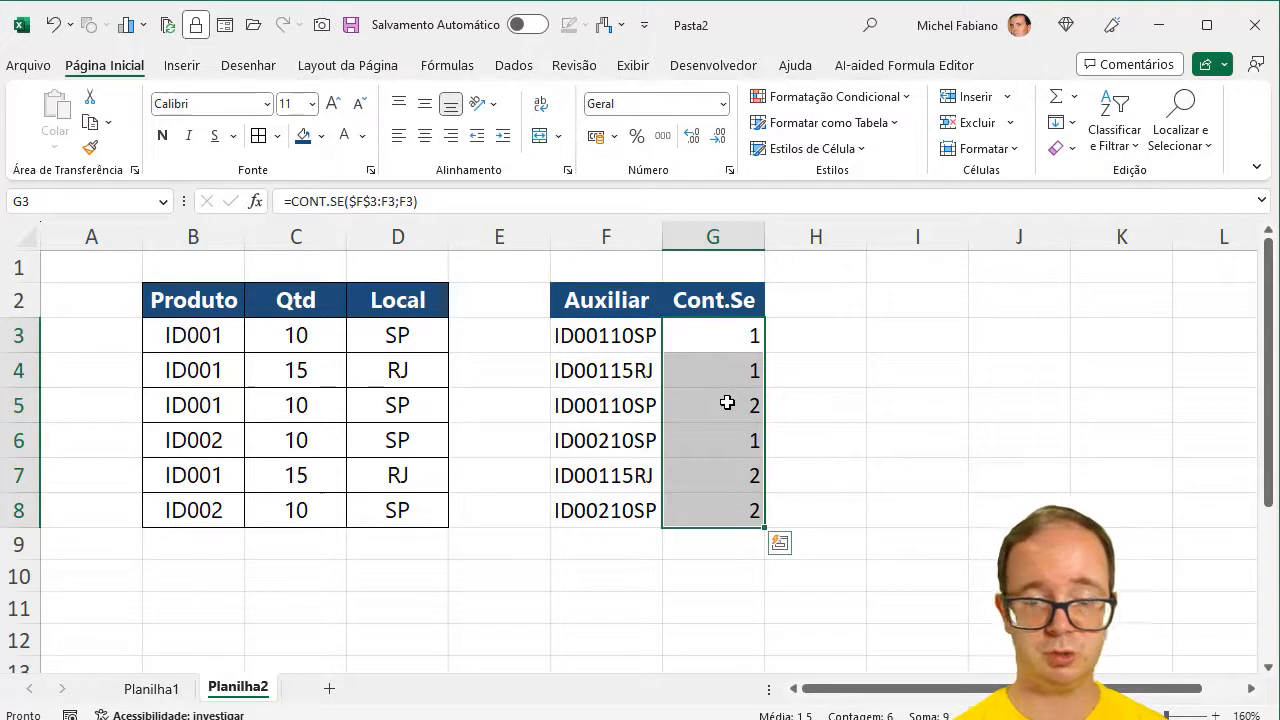
Add the column header SE in cell H2.
{"action": "left_click", "coordinate": [806, 304]}
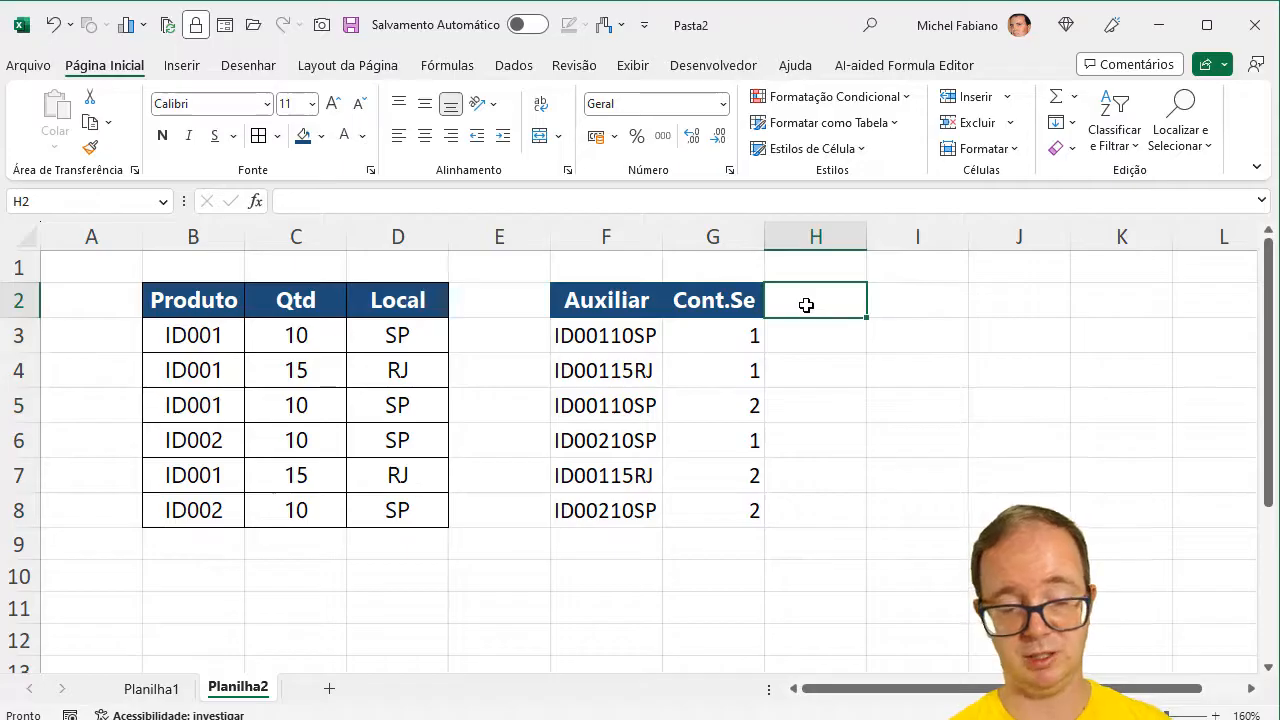
{"action": "type", "text": "SE"}
{"action": "key", "text": "Return"}
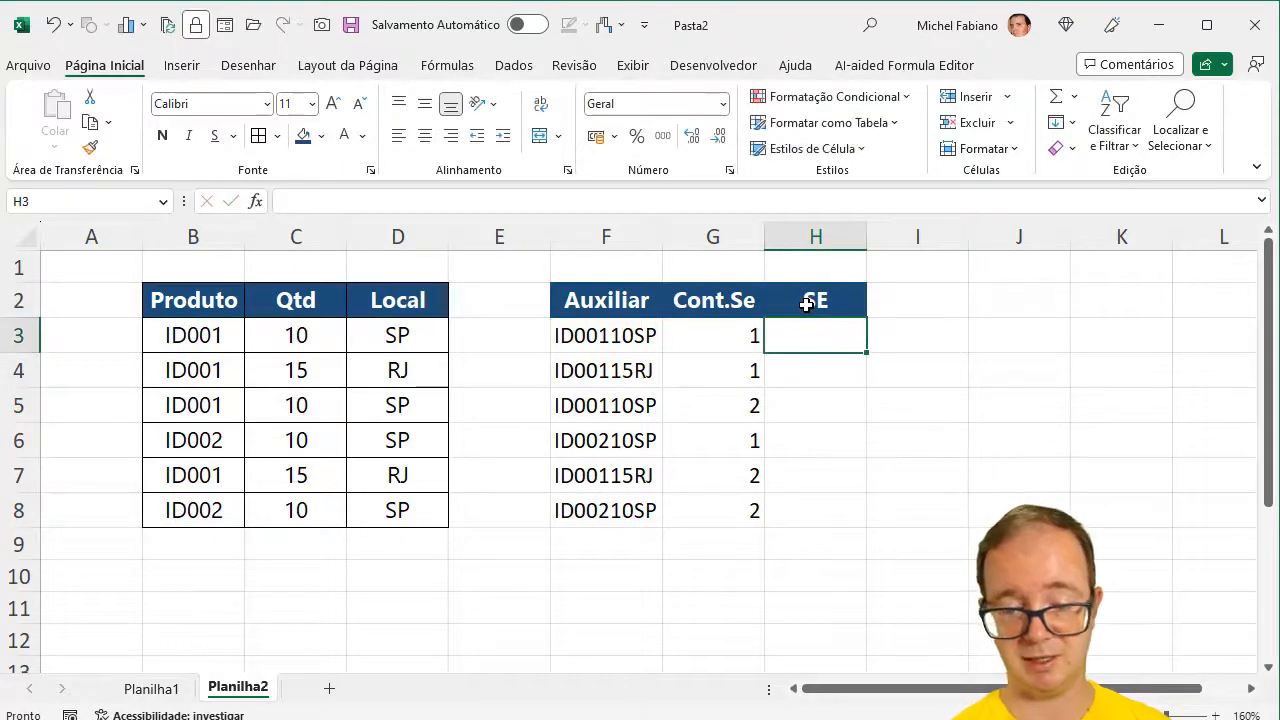
Enter =SE(G3>1;"⛔";"") in H3, using the no-entry emoji (entrada proibida) as the true value, and fill it down to H8.
{"action": "type", "text": "=se("}
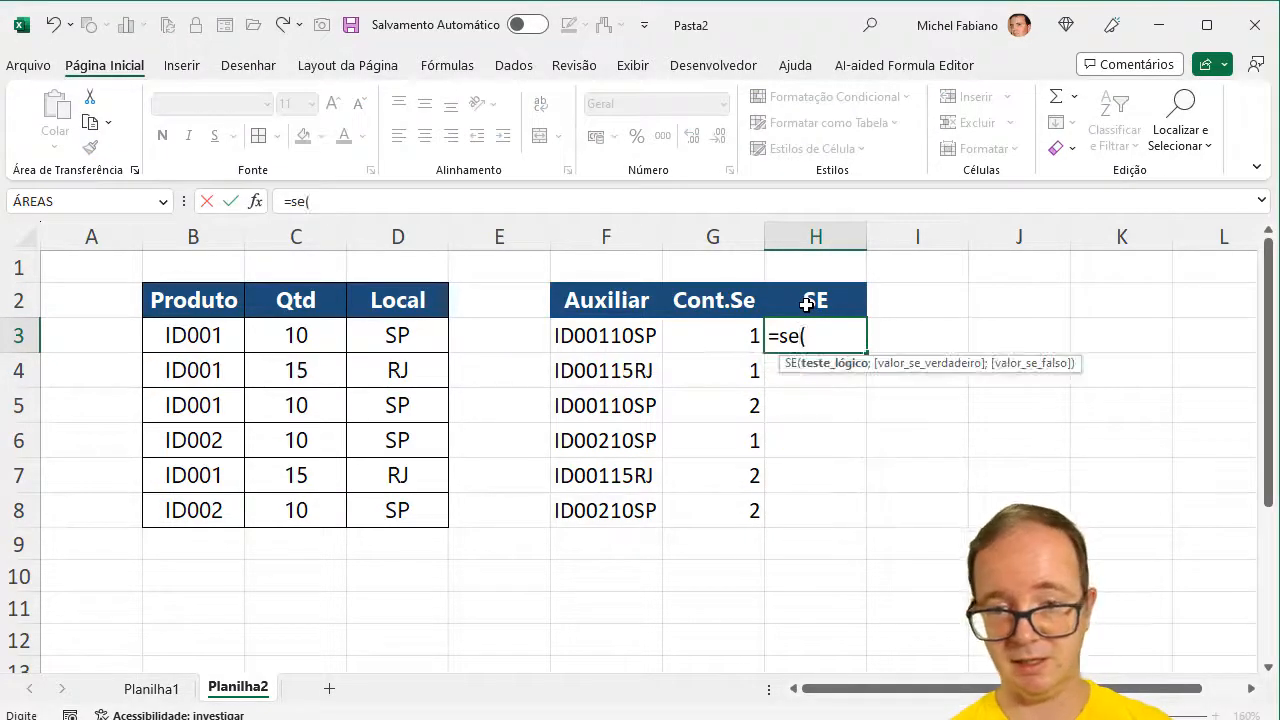
{"action": "left_click", "coordinate": [734, 338]}
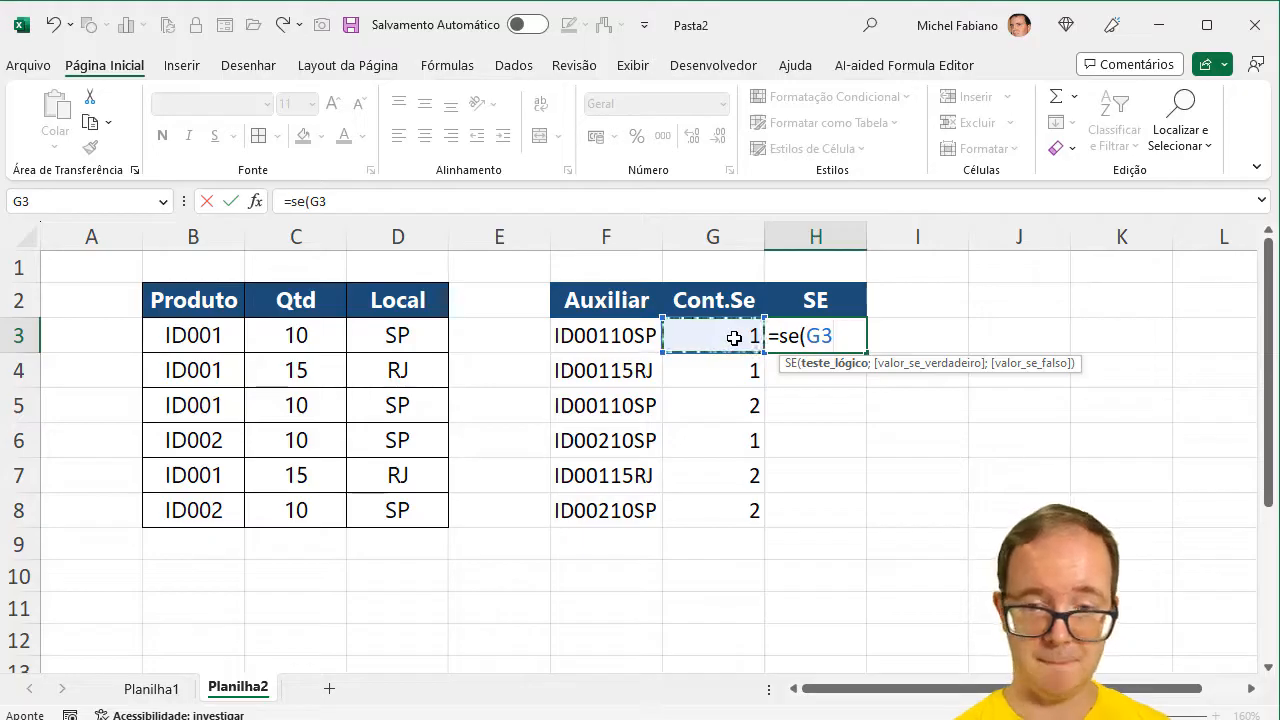
{"action": "type", "text": ">1"}
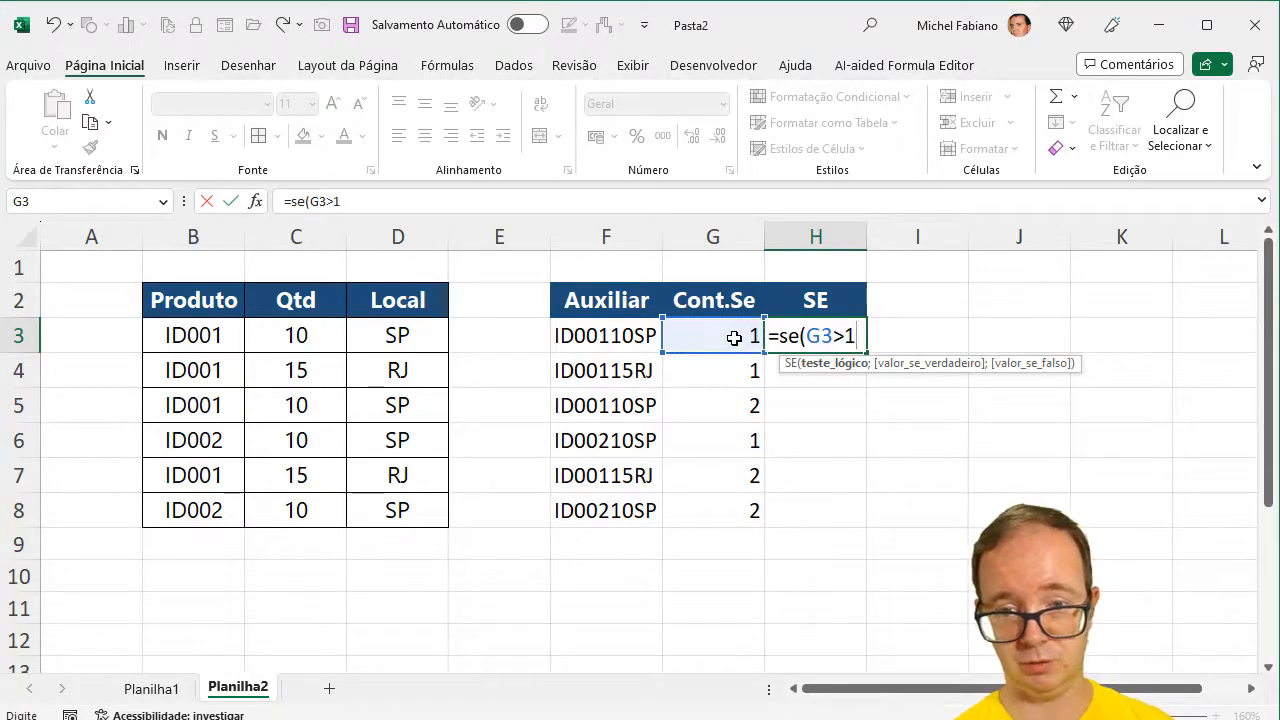
{"action": "type", "text": ";"}
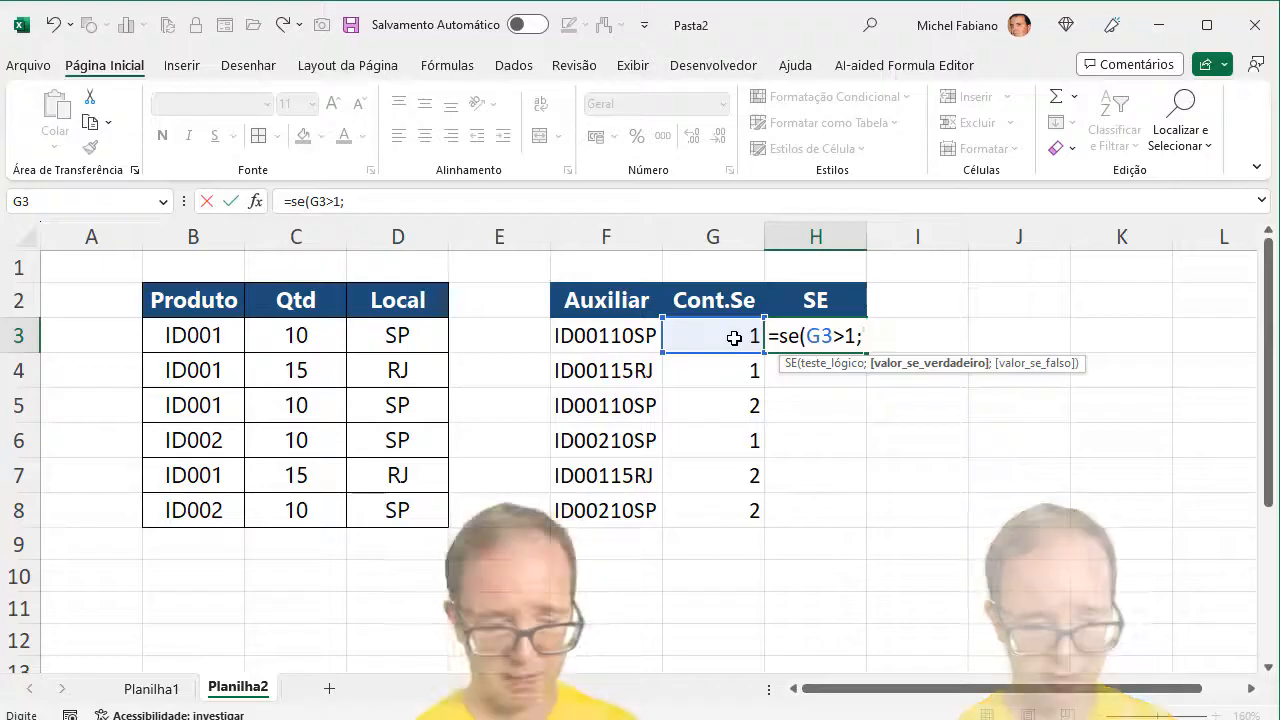
{"action": "type", "text": "\""}
{"action": "key", "text": "super+period"}
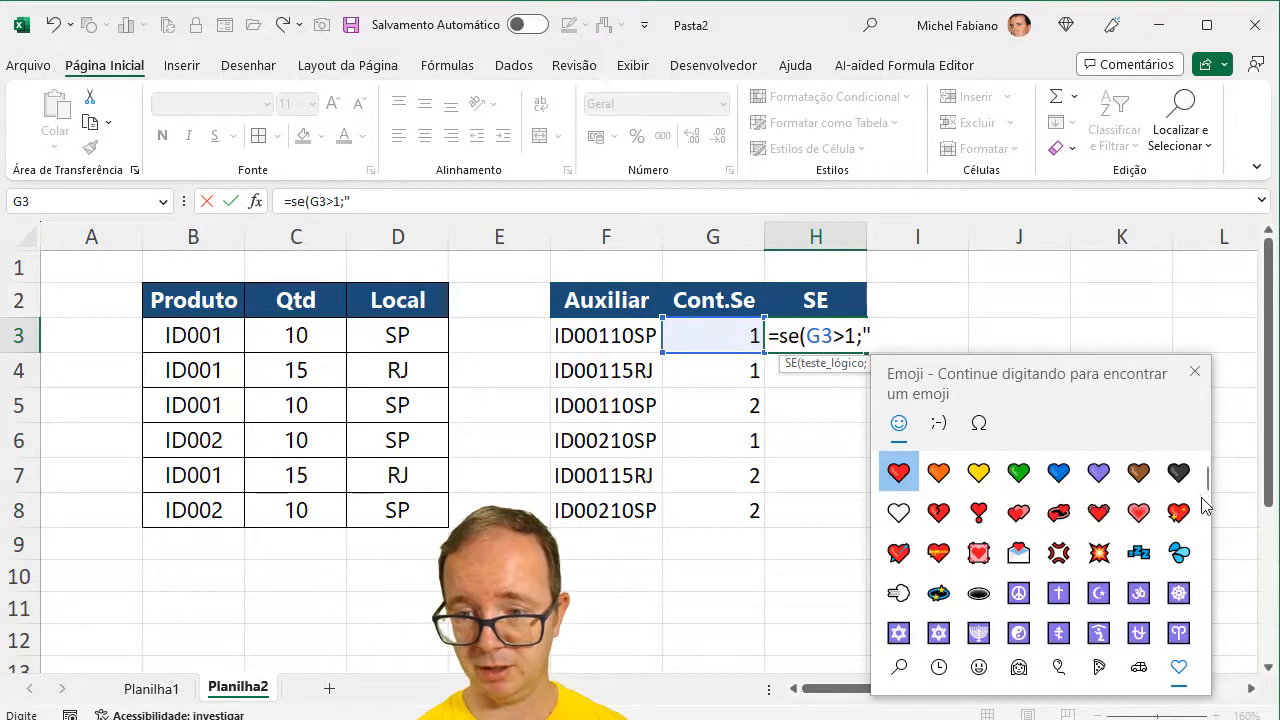
{"action": "left_click_drag", "start_coordinate": [1207, 480], "coordinate": [1205, 517]}
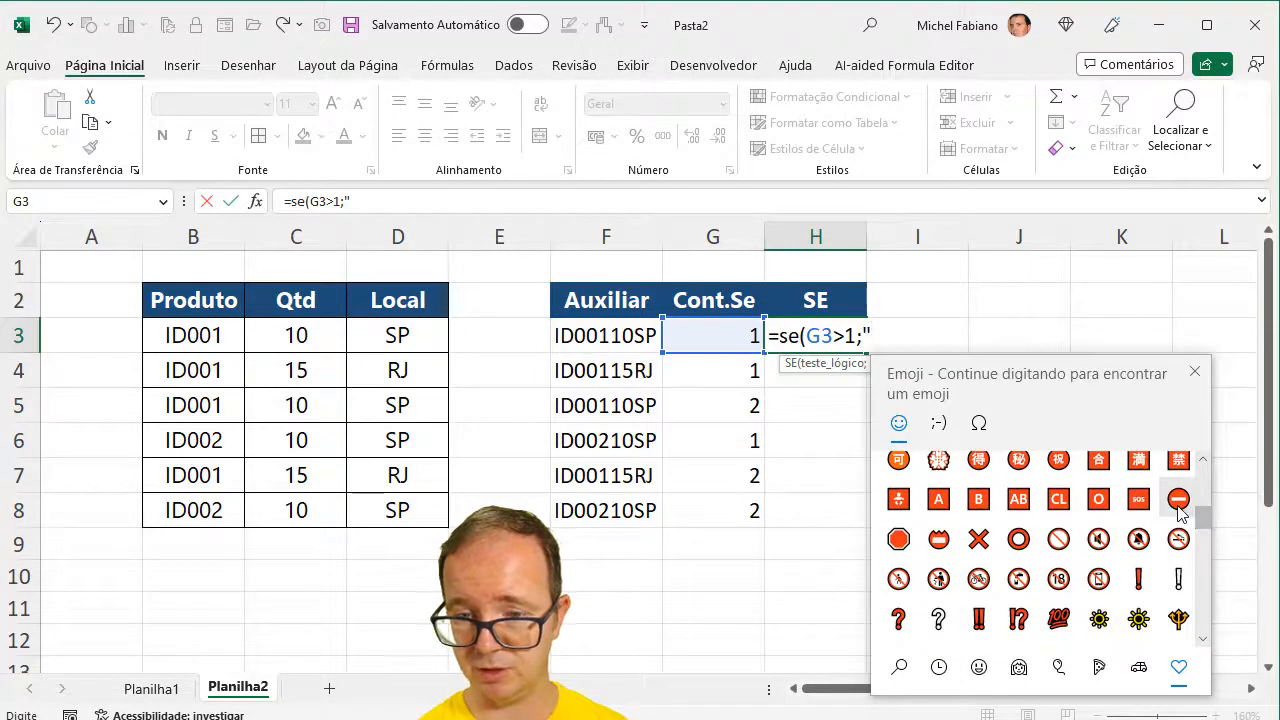
{"action": "left_click", "coordinate": [1178, 500]}
{"action": "type", "text": "\";"}
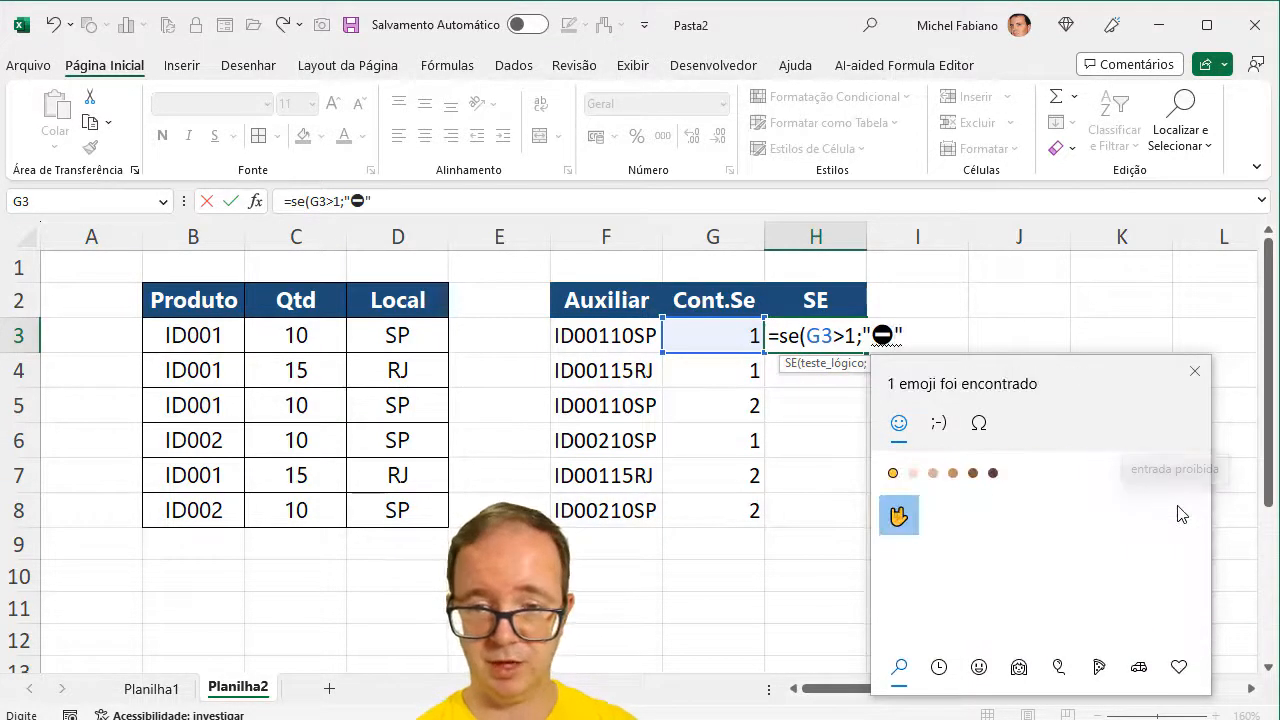
{"action": "type", "text": "\"\""}
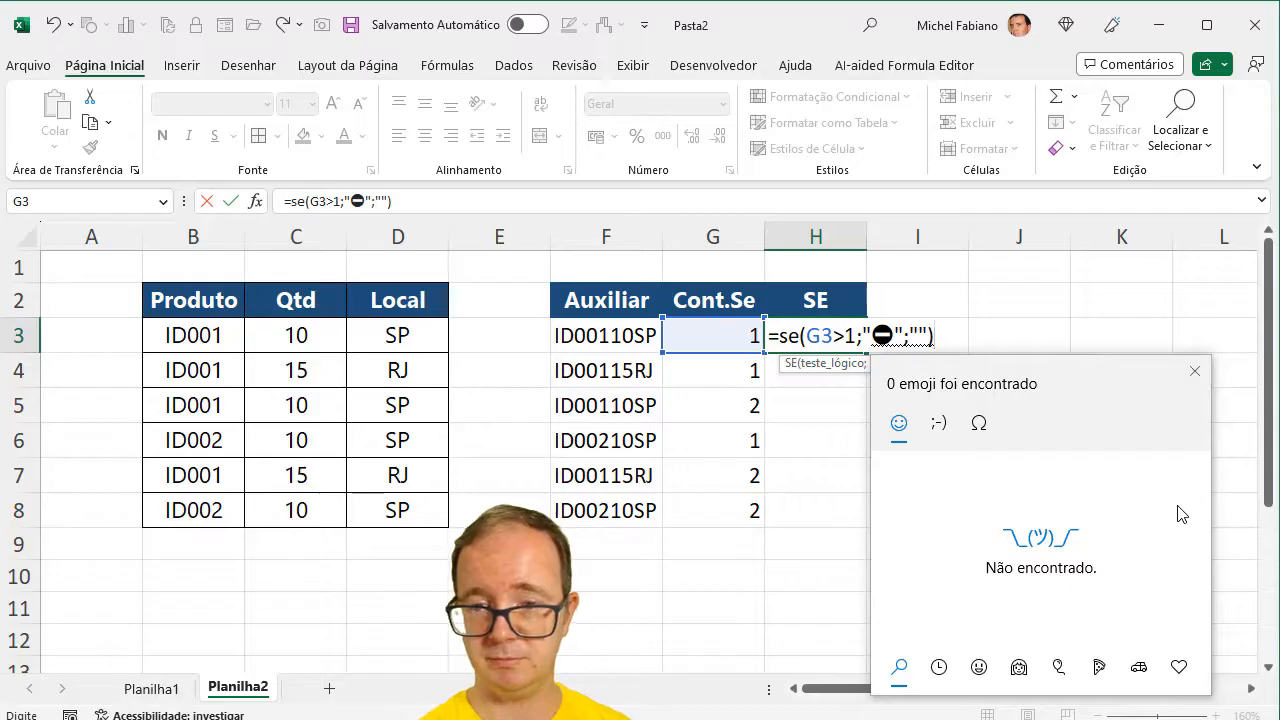
{"action": "key", "text": "Escape"}
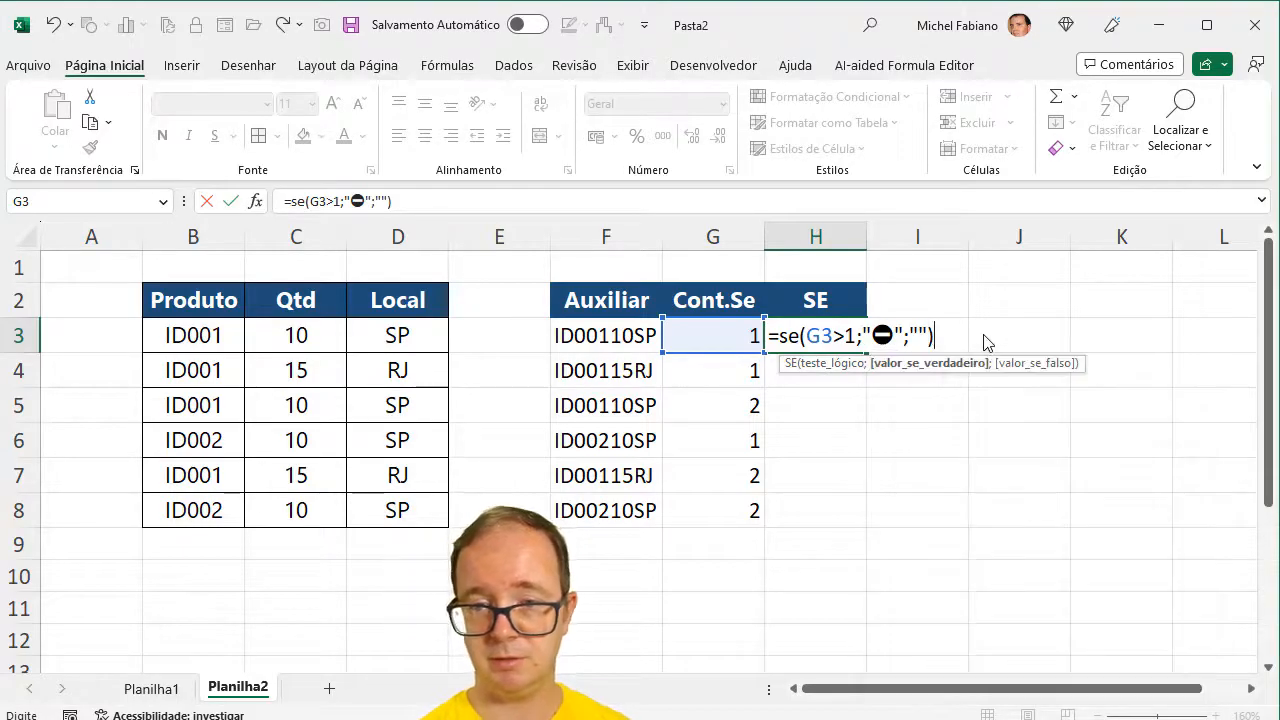
{"action": "key", "text": "Return"}
{"action": "left_click", "coordinate": [852, 334]}
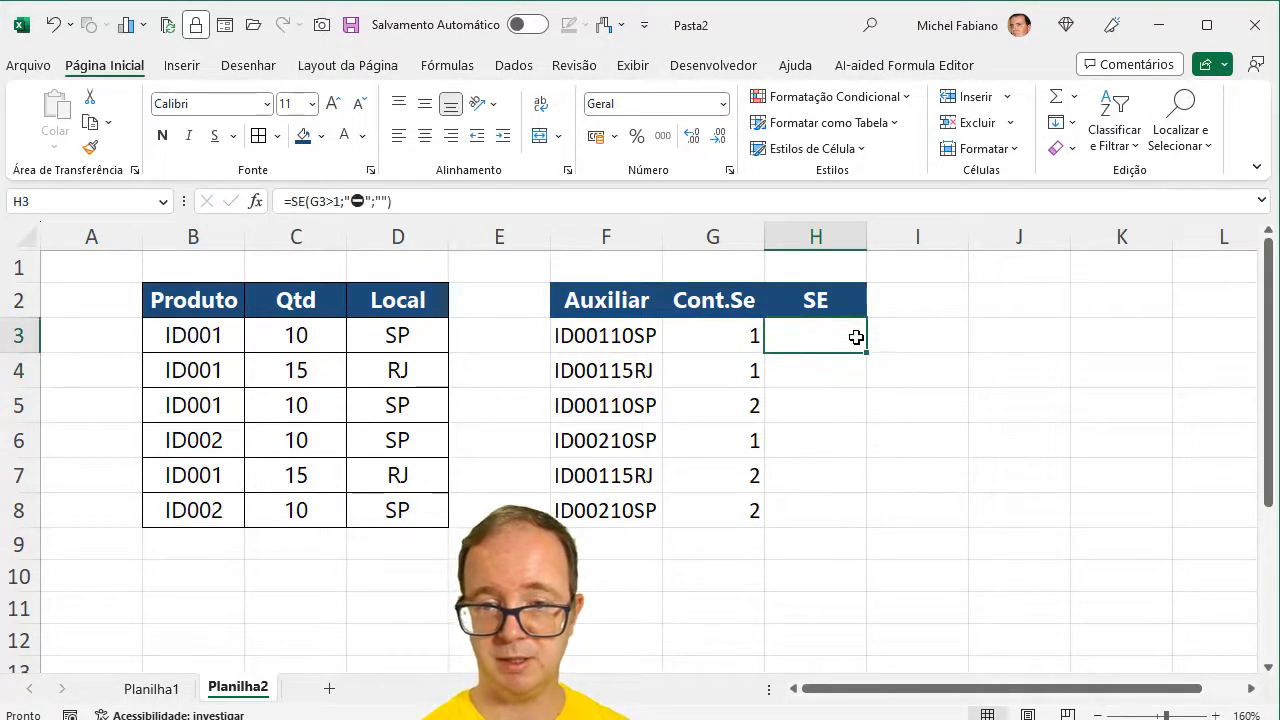
{"action": "double_click", "coordinate": [865, 352]}
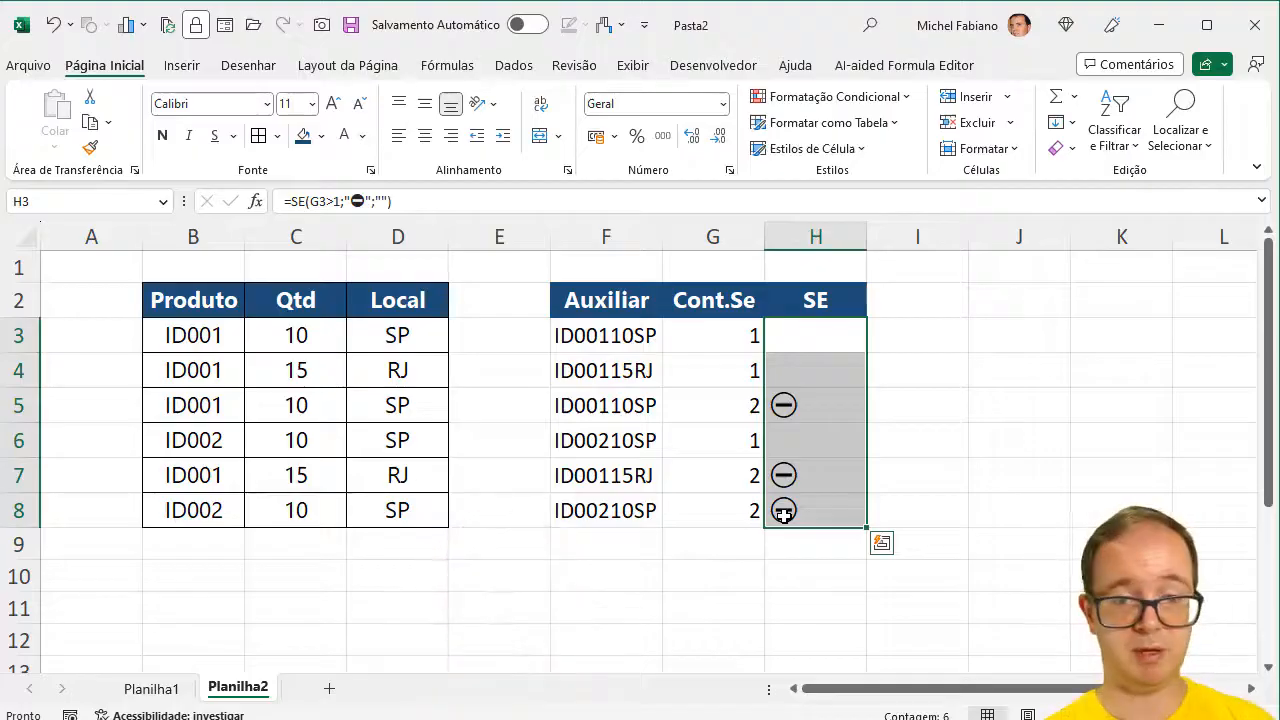
{"action": "left_click", "coordinate": [816, 413]}
{"action": "left_click_drag", "start_coordinate": [816, 413], "coordinate": [814, 507]}
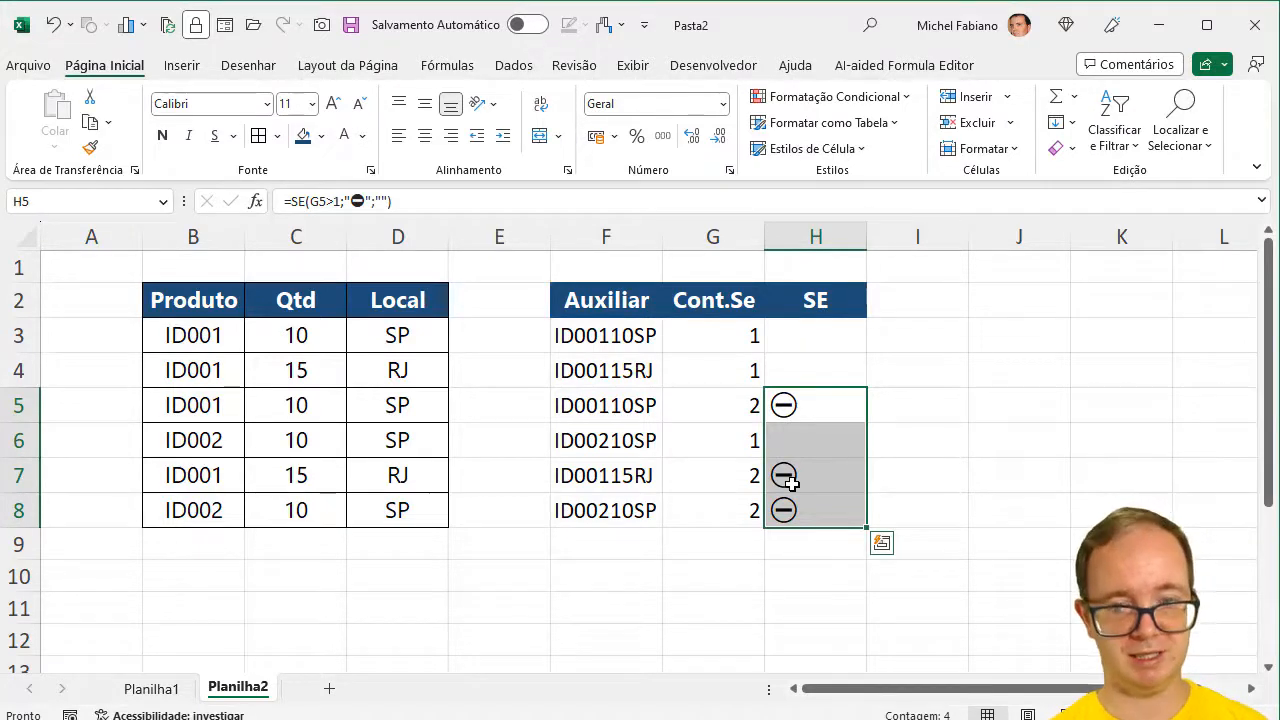
{"action": "left_click", "coordinate": [148, 689]}
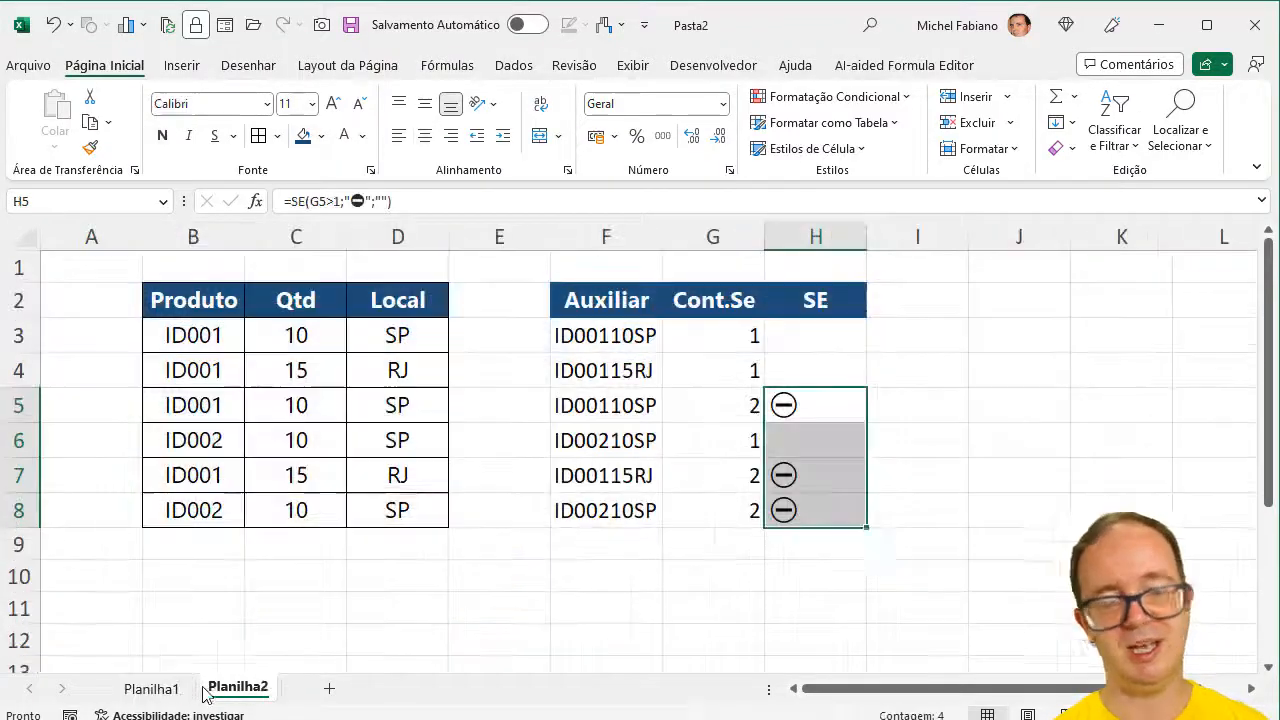
{"action": "left_click", "coordinate": [210, 690]}
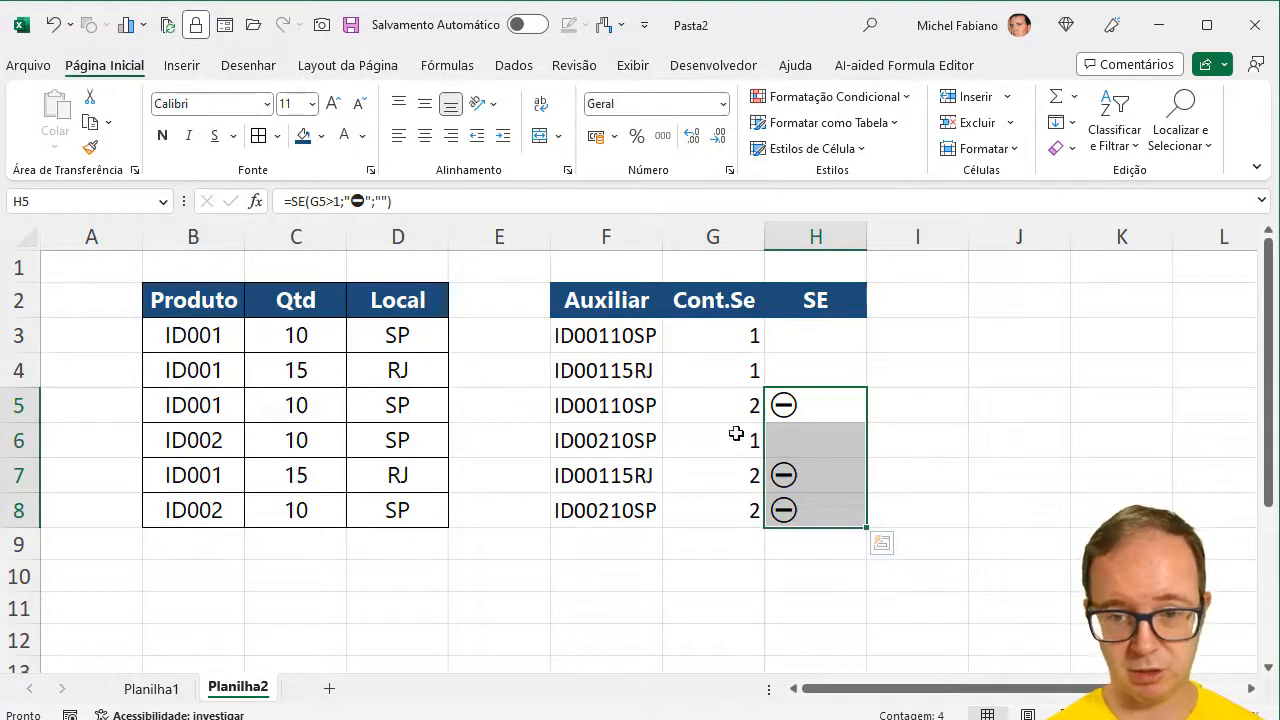
{"action": "left_click_drag", "start_coordinate": [794, 343], "coordinate": [792, 499]}
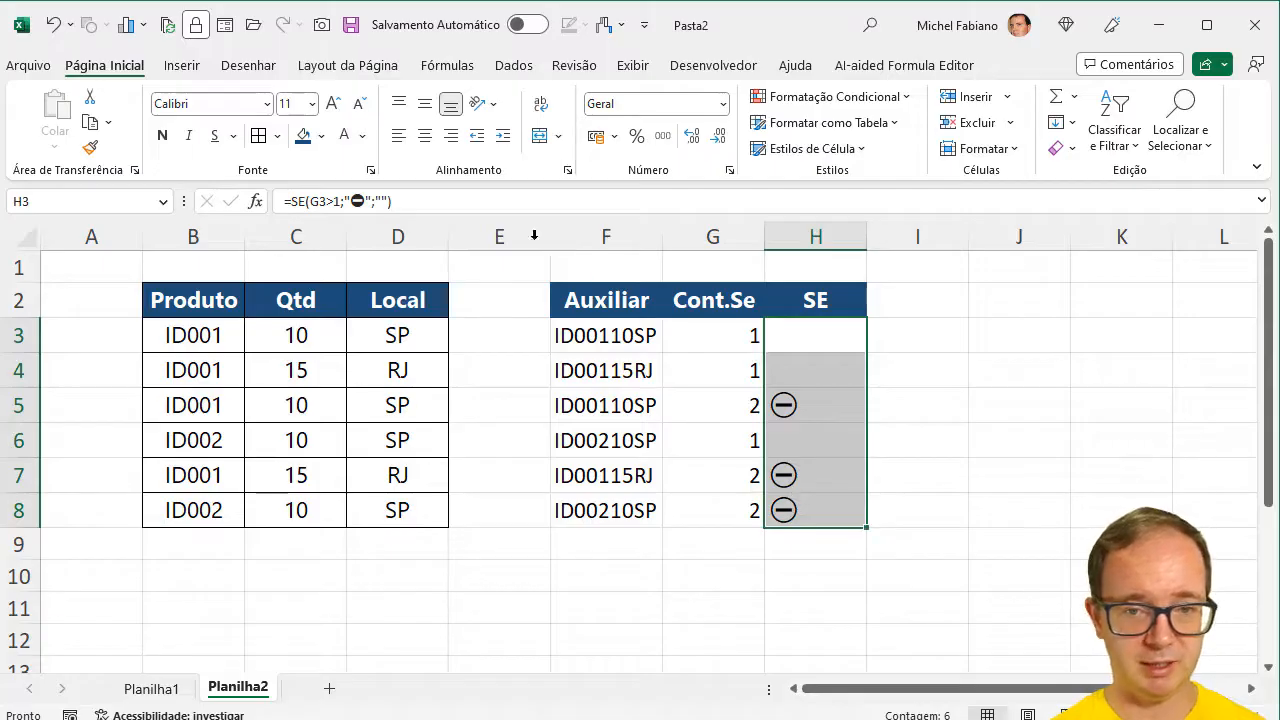
Hide helper columns E to G and apply borders to all cells in H2:H8.
{"action": "left_click_drag", "start_coordinate": [500, 236], "coordinate": [684, 235]}
{"action": "right_click", "coordinate": [684, 236]}
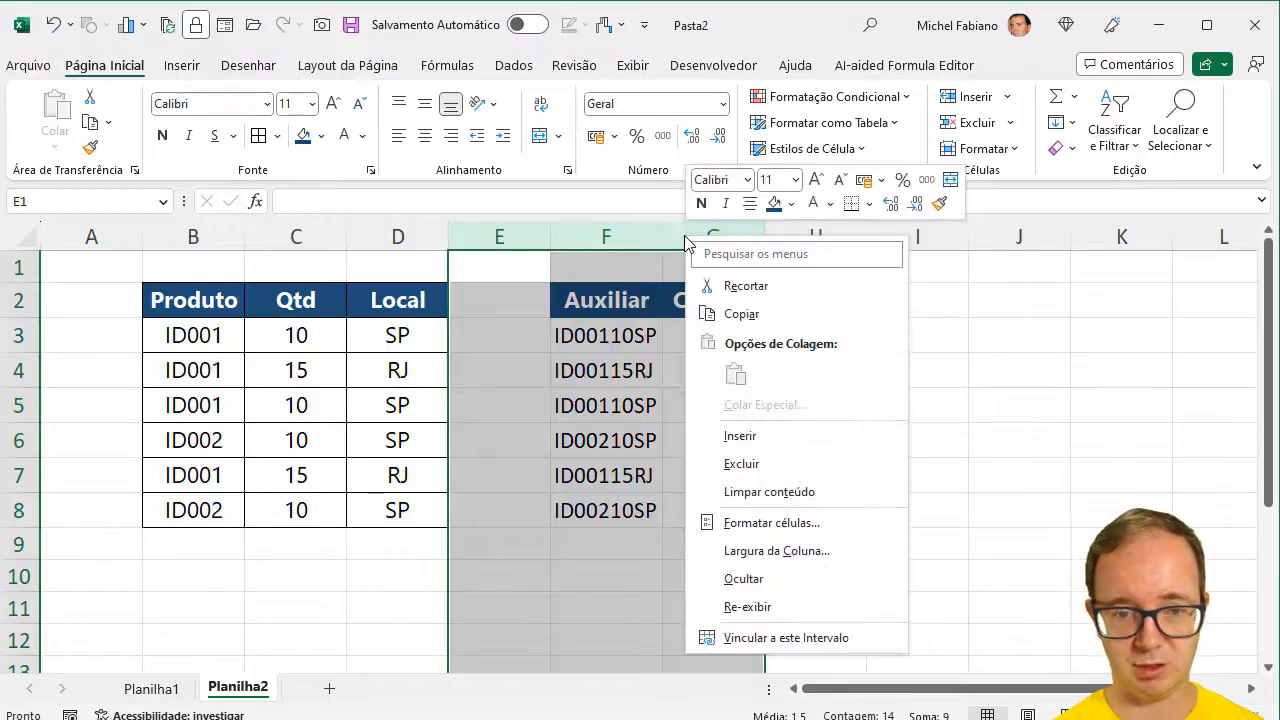
{"action": "left_click", "coordinate": [743, 580]}
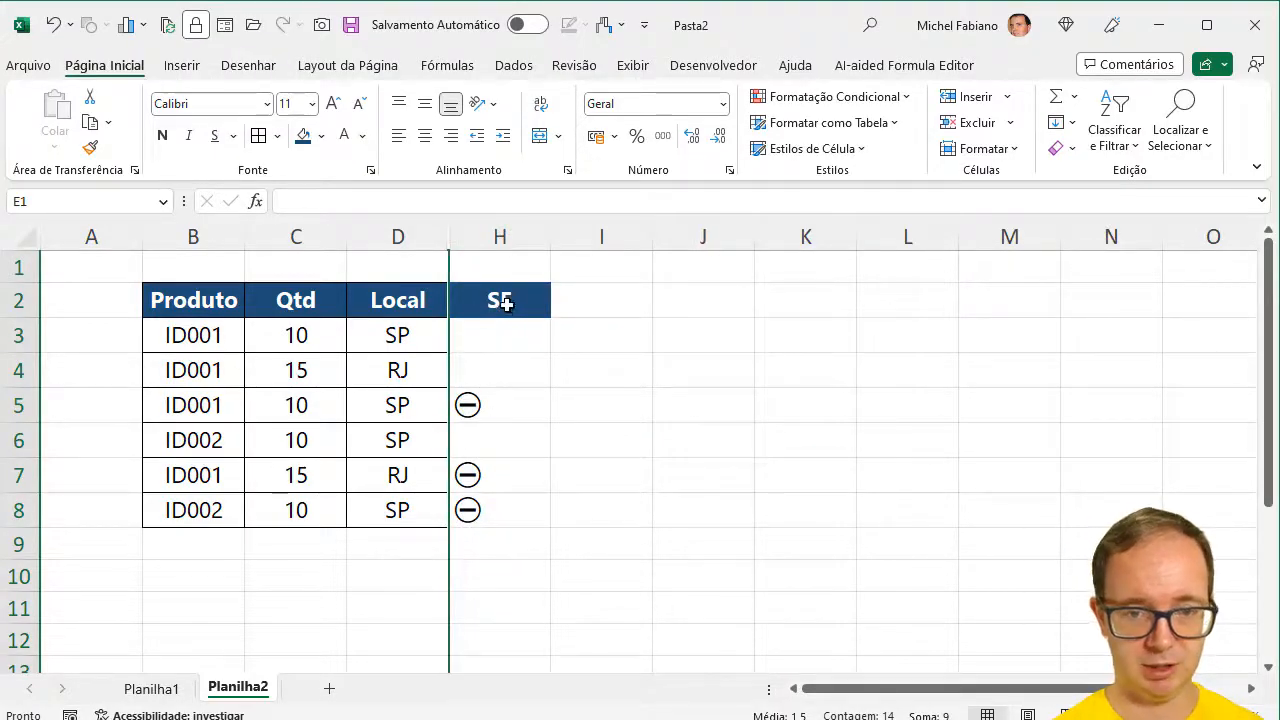
{"action": "left_click_drag", "start_coordinate": [503, 303], "coordinate": [502, 512]}
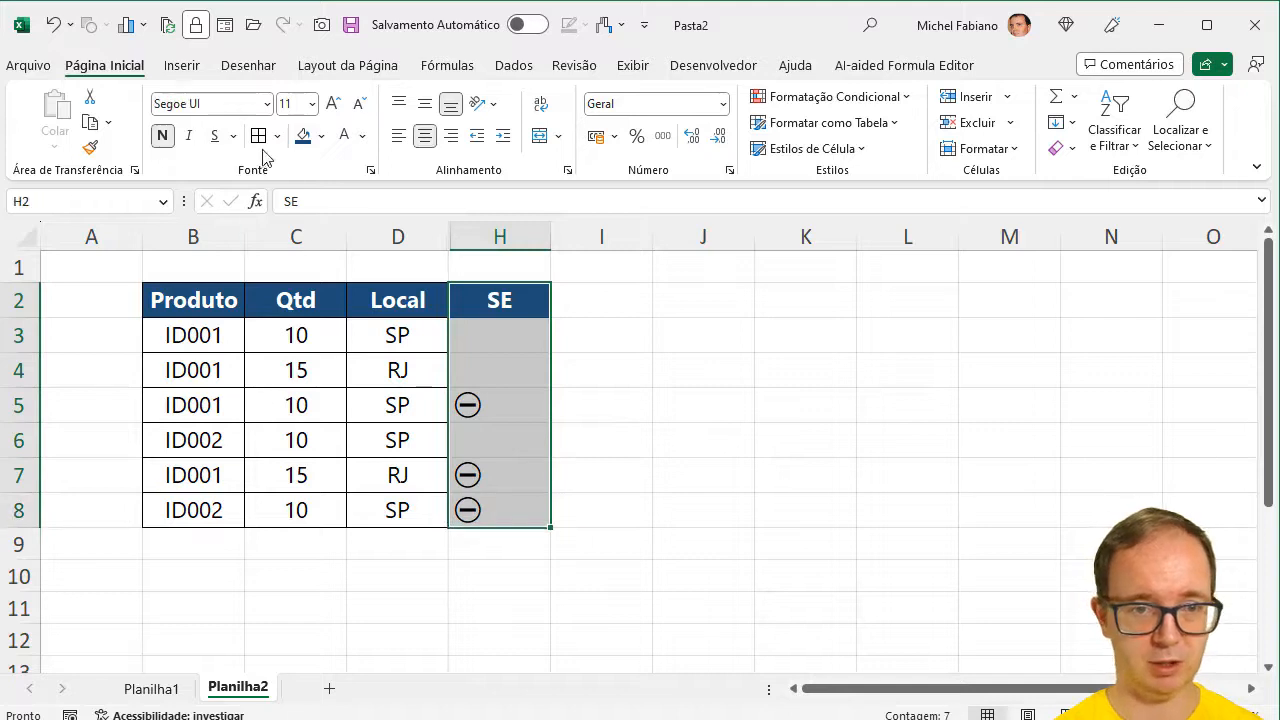
Change the header in H2 to Análise and center the contents of column H horizontally.
{"action": "left_click", "coordinate": [500, 296]}
{"action": "key", "text": "Delete"}
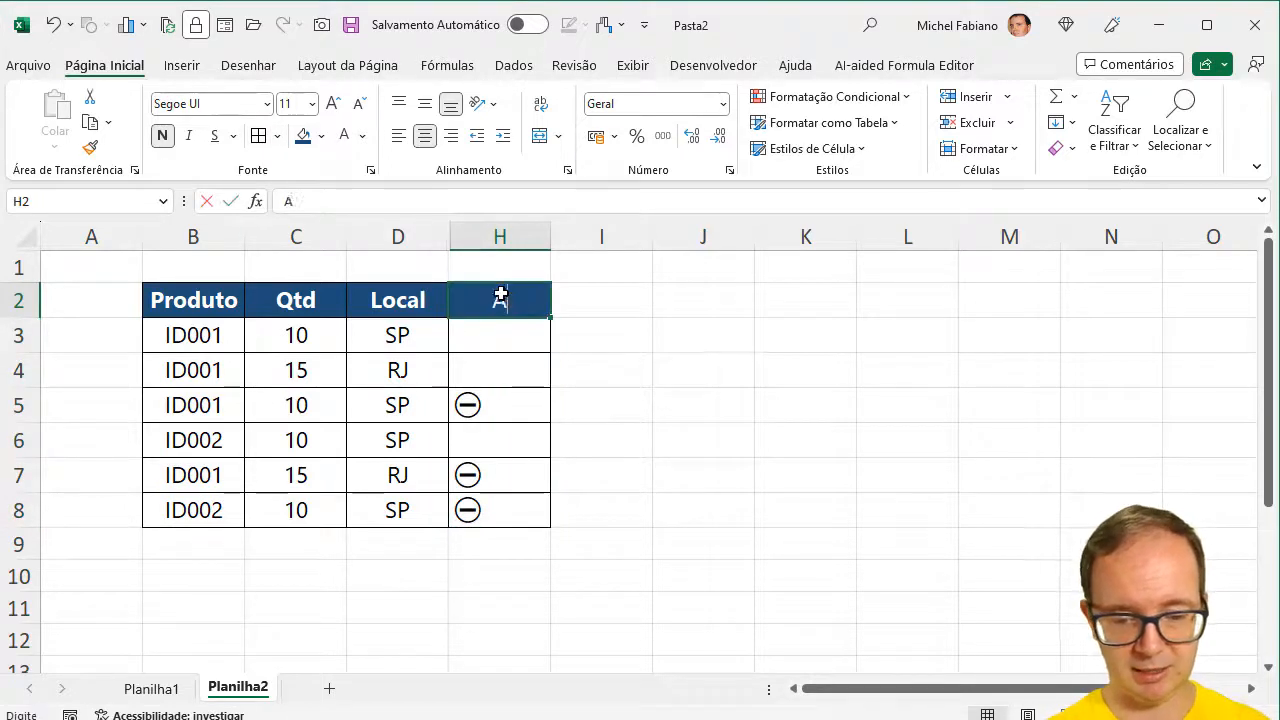
{"action": "type", "text": "Análise"}
{"action": "key", "text": "Return"}
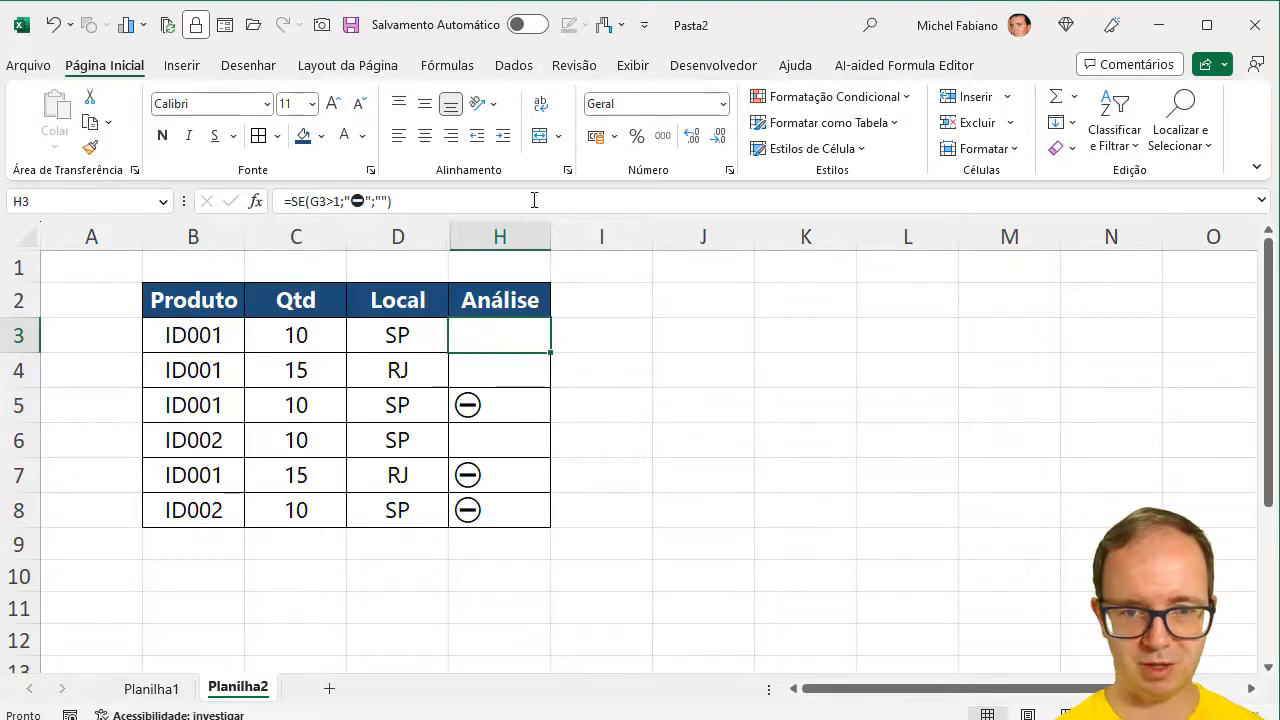
{"action": "left_click", "coordinate": [500, 236]}
{"action": "left_click", "coordinate": [427, 136]}
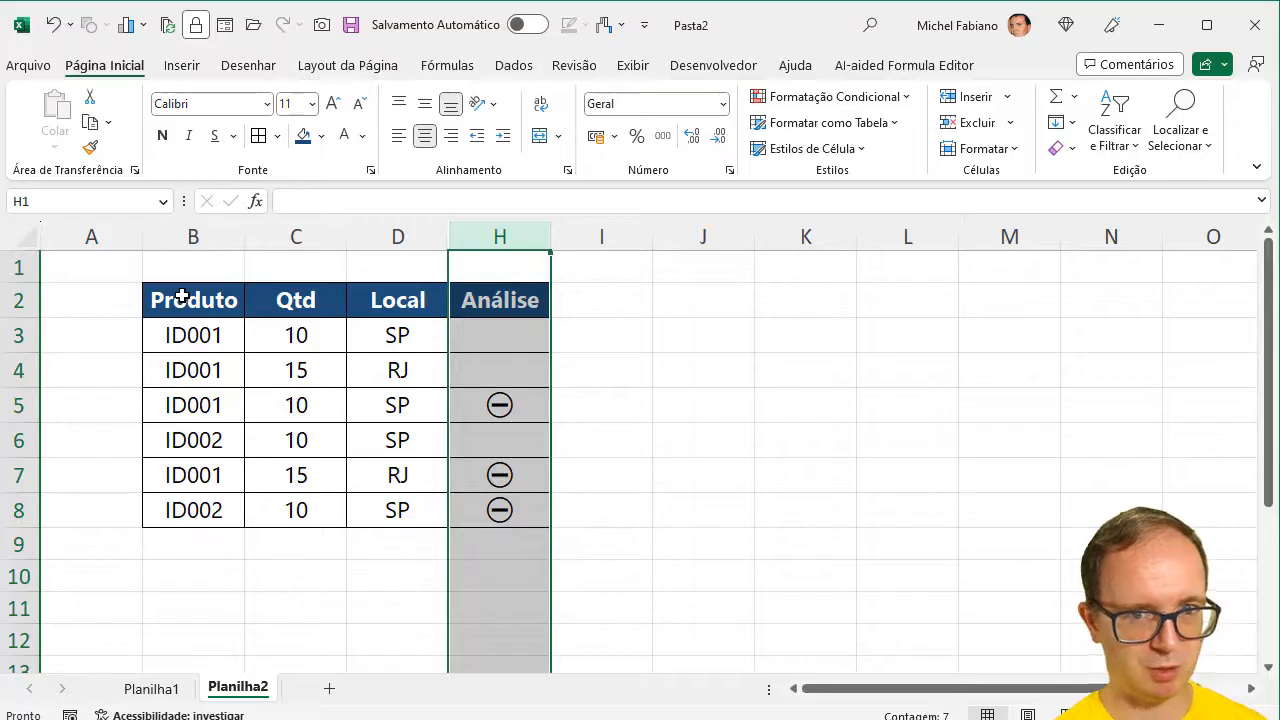
Start a new conditional formatting rule for B3:H8 that uses a formula to determine which cells to format.
{"action": "left_click_drag", "start_coordinate": [193, 336], "coordinate": [500, 509]}
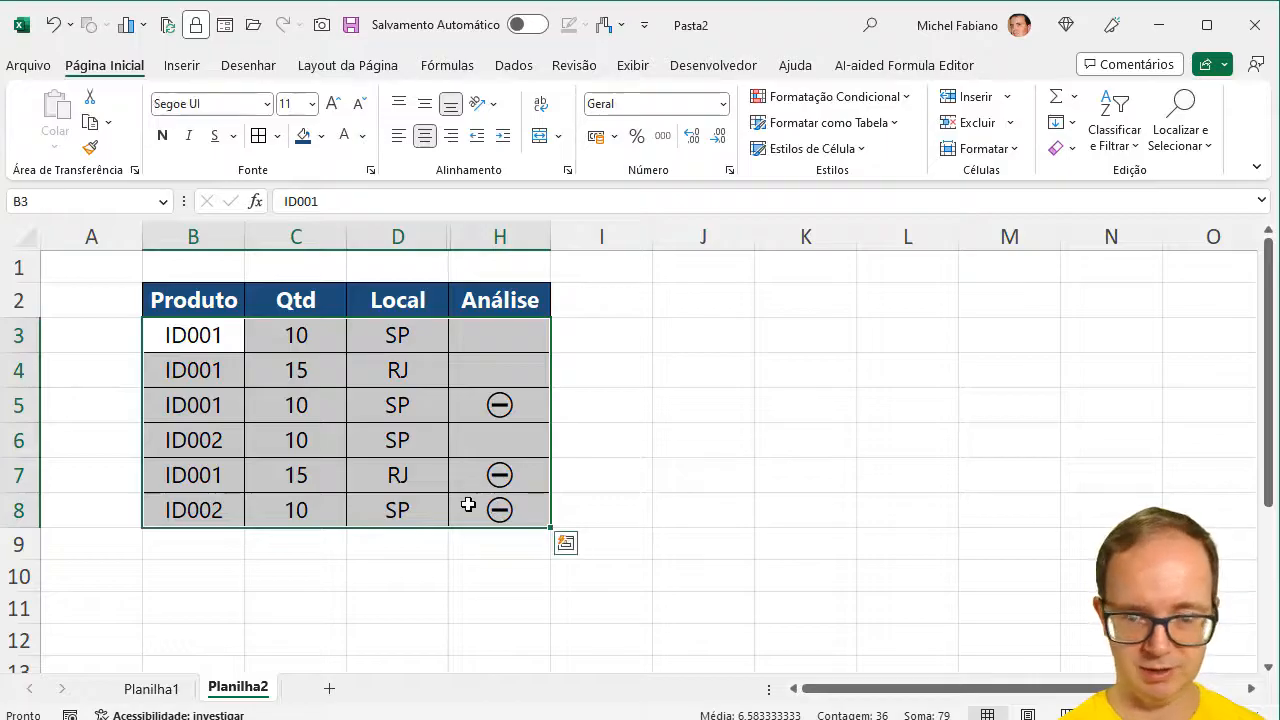
{"action": "left_click", "coordinate": [900, 97]}
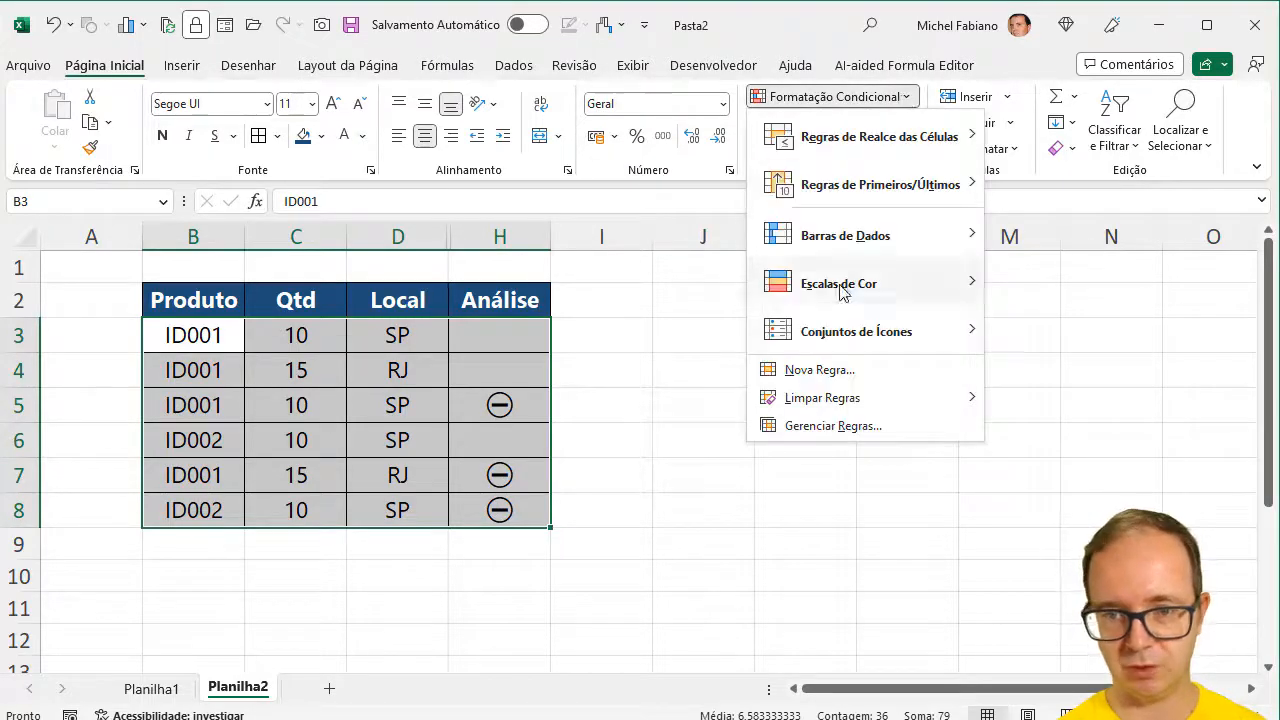
{"action": "left_click", "coordinate": [820, 370]}
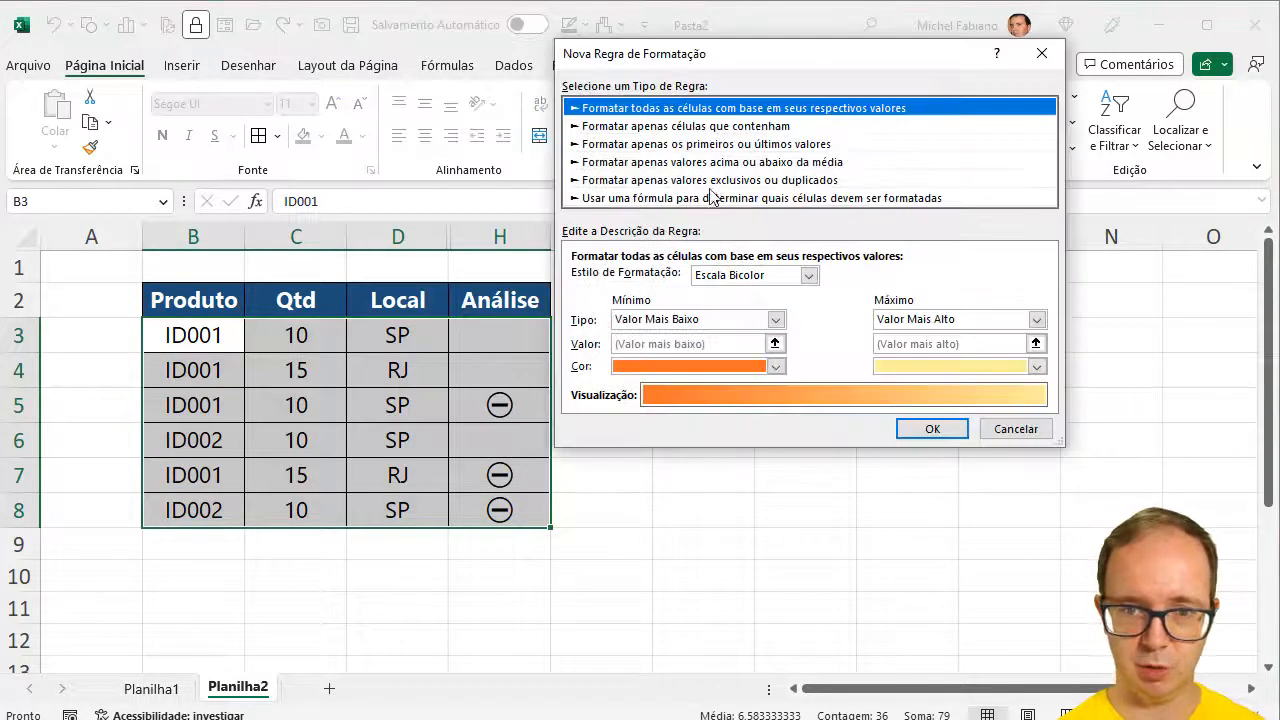
{"action": "left_click", "coordinate": [712, 198]}
Set the rule's formula to =$H3="⛔", using the no-entry emoji (entrada proibida) and locking only the column reference.
{"action": "left_click", "coordinate": [660, 279]}
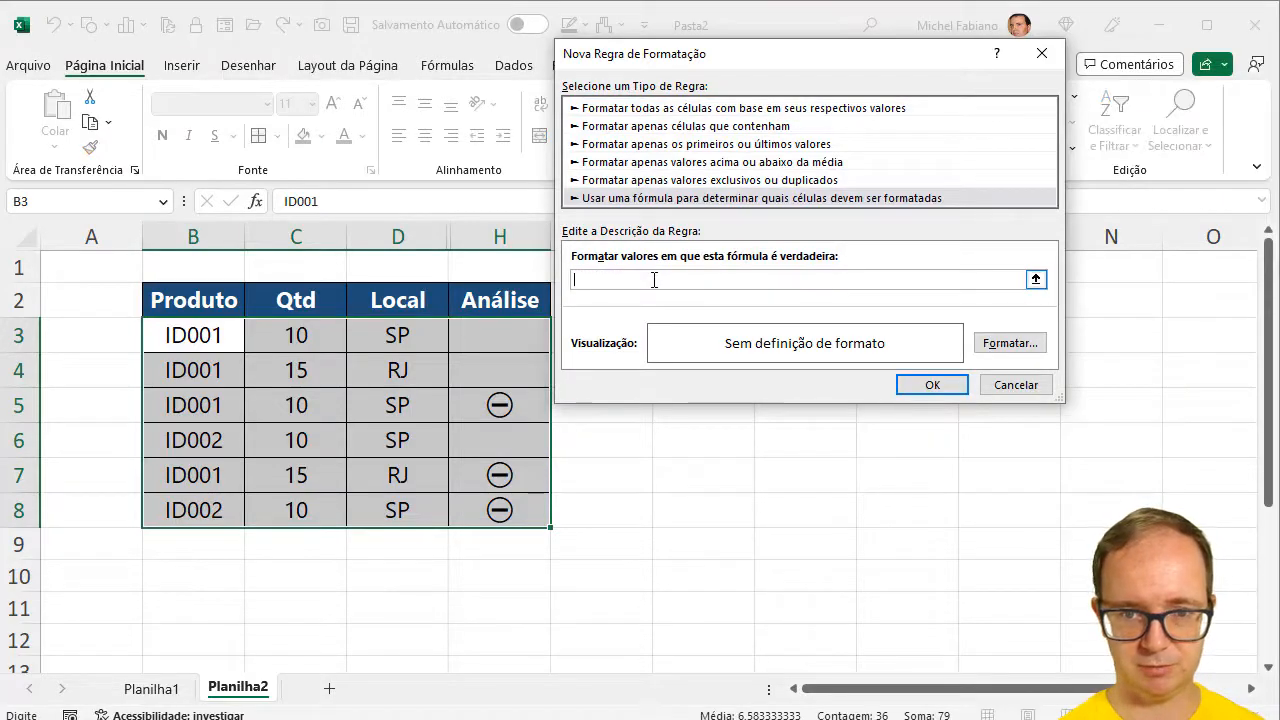
{"action": "left_click", "coordinate": [500, 329]}
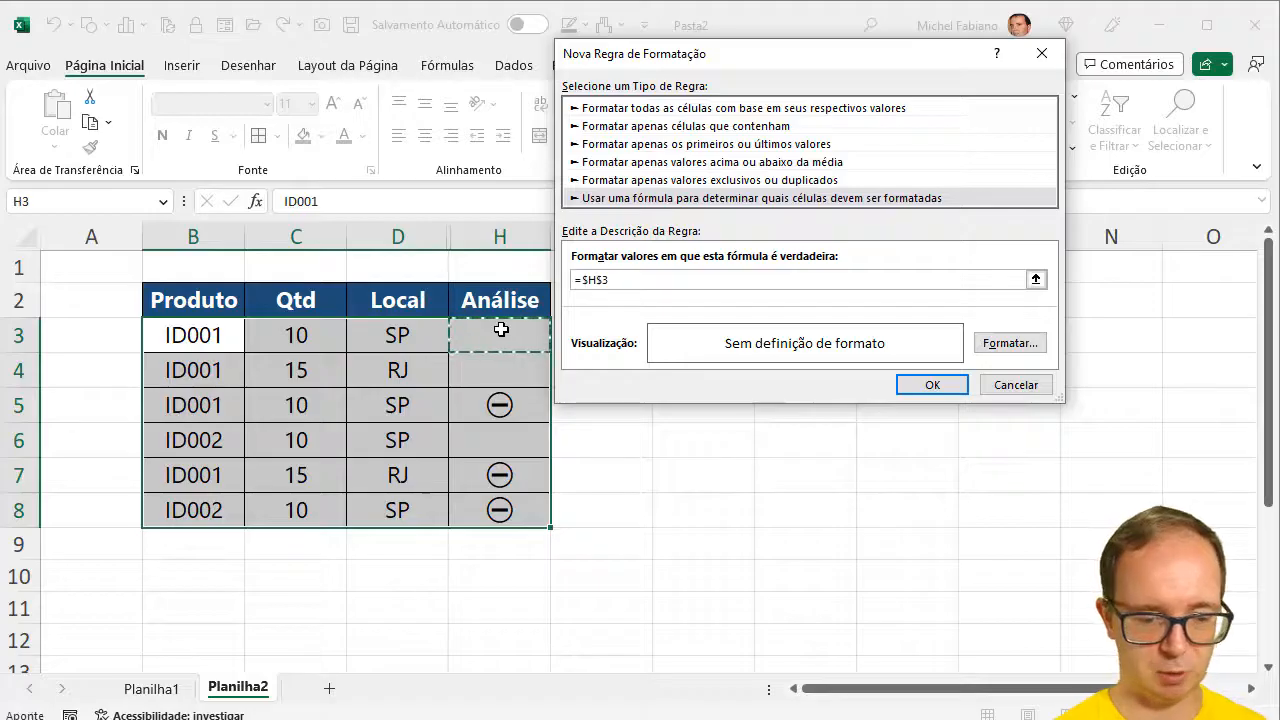
{"action": "key", "text": "F4"}
{"action": "key", "text": "F4"}
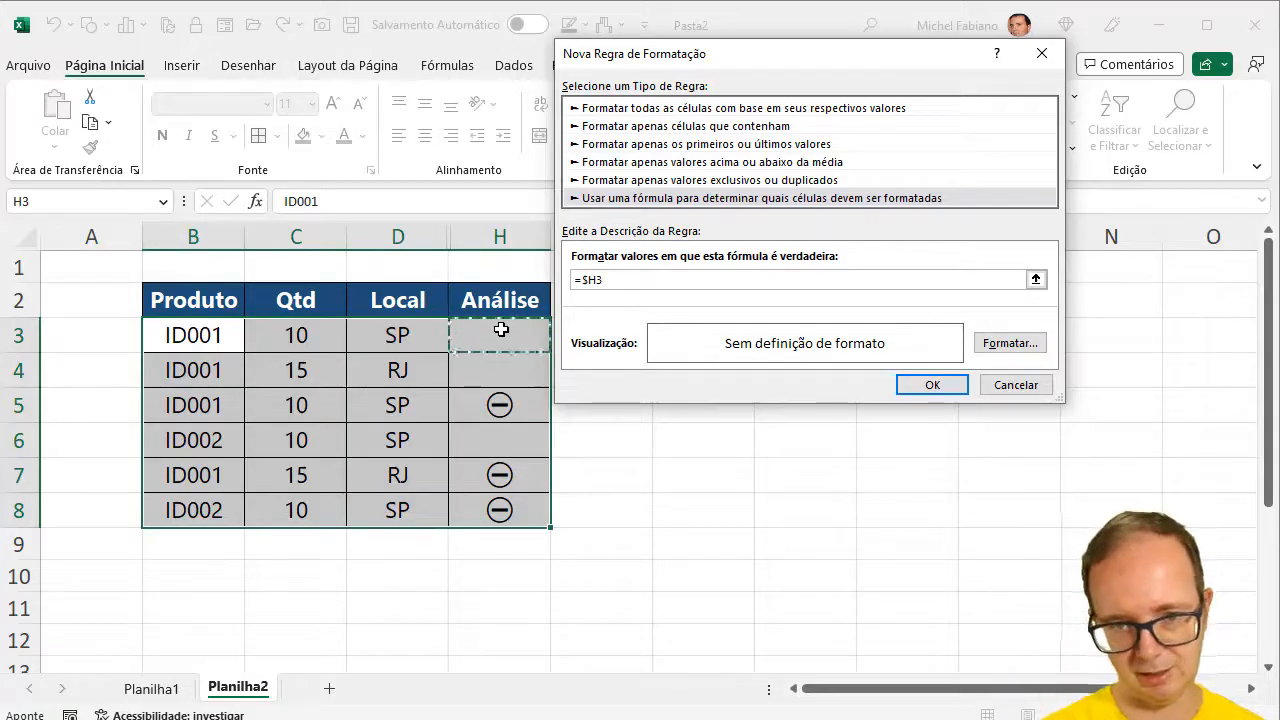
{"action": "type", "text": "=\""}
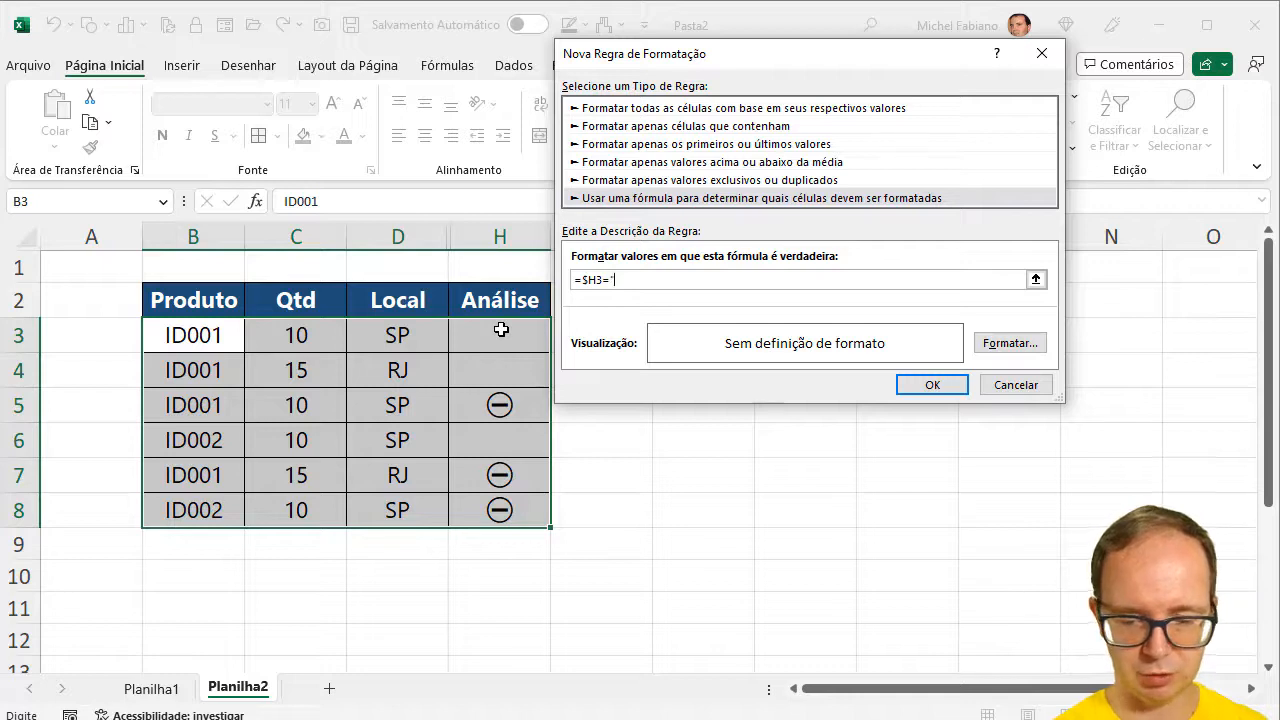
{"action": "key", "text": "super+period"}
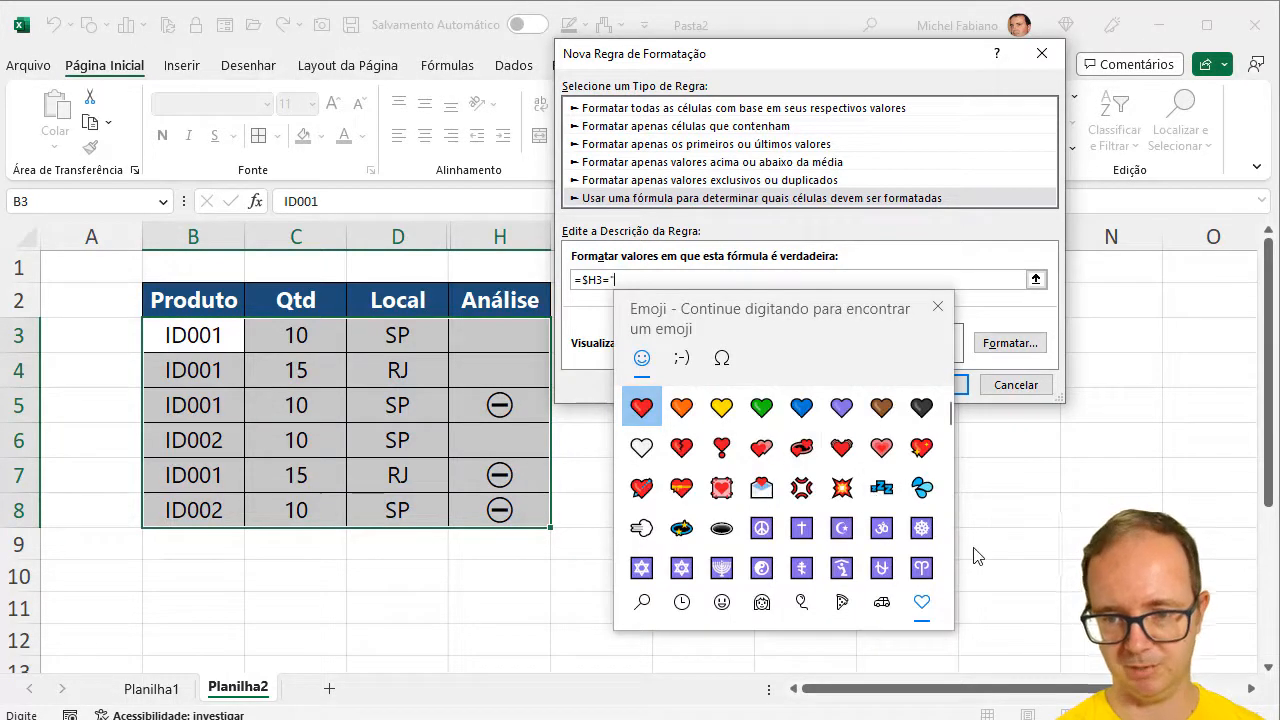
{"action": "scroll", "coordinate": [950, 532], "scroll_direction": "down", "scroll_amount": 5}
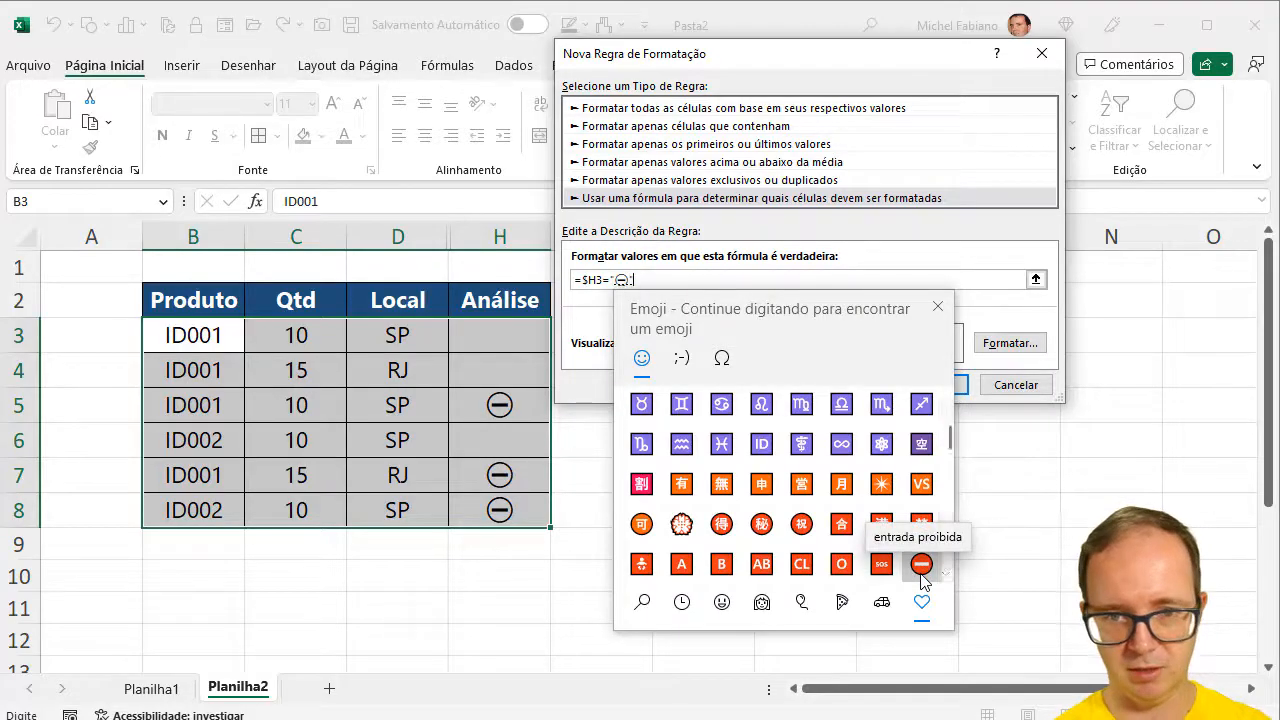
{"action": "left_click", "coordinate": [921, 572]}
{"action": "type", "text": "\""}
Give the rule a dark red fill with white font color and apply it to the table.
{"action": "left_click", "coordinate": [1011, 343]}
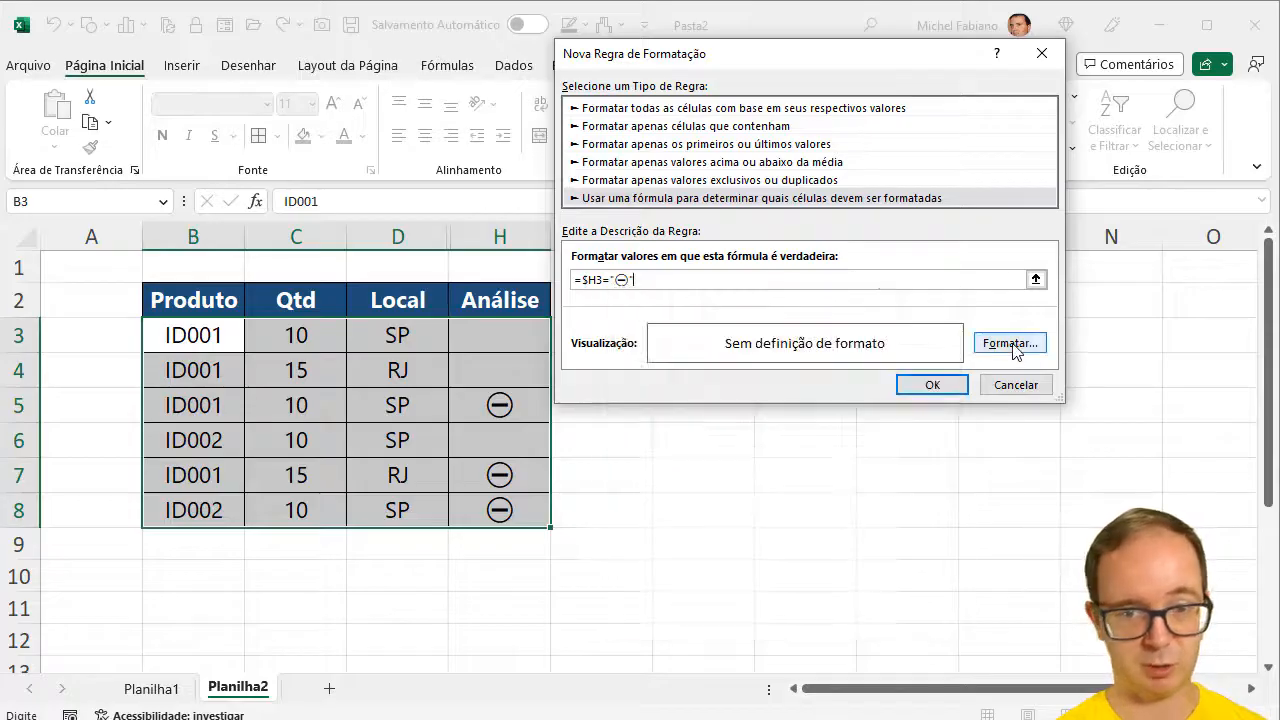
{"action": "left_click", "coordinate": [1011, 344]}
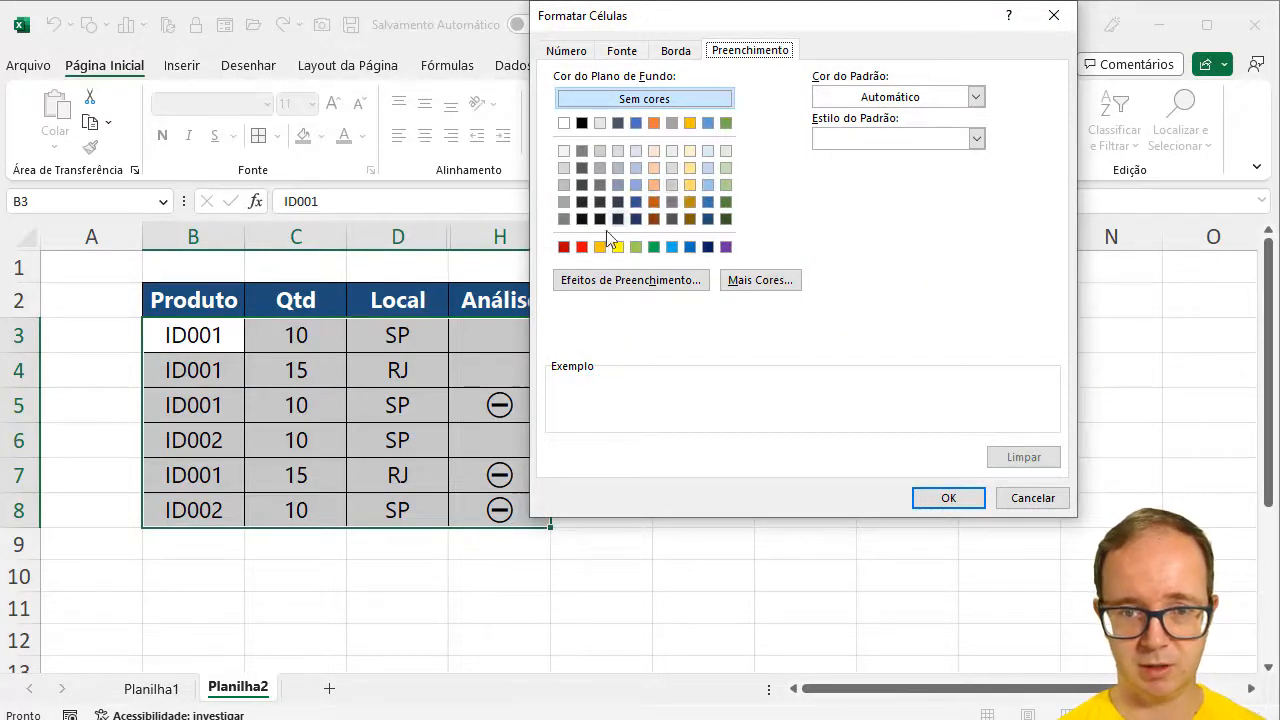
{"action": "left_click", "coordinate": [562, 249]}
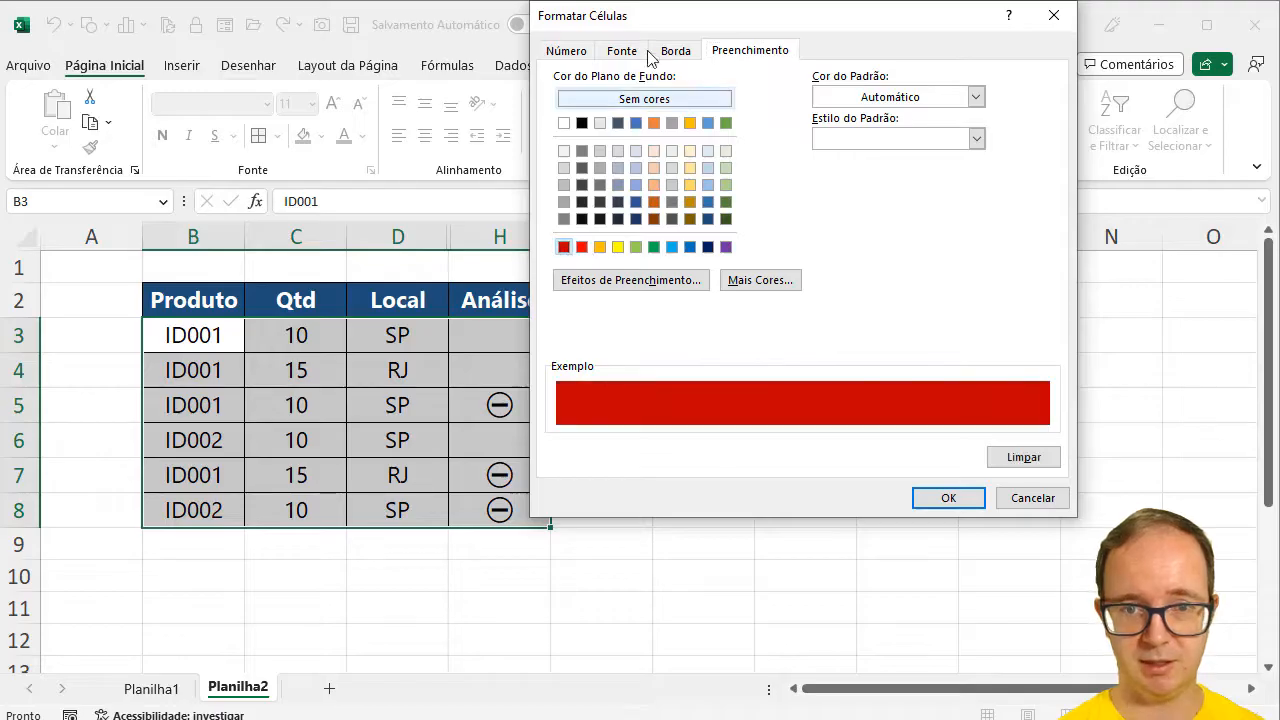
{"action": "left_click", "coordinate": [622, 51]}
{"action": "left_click", "coordinate": [940, 217]}
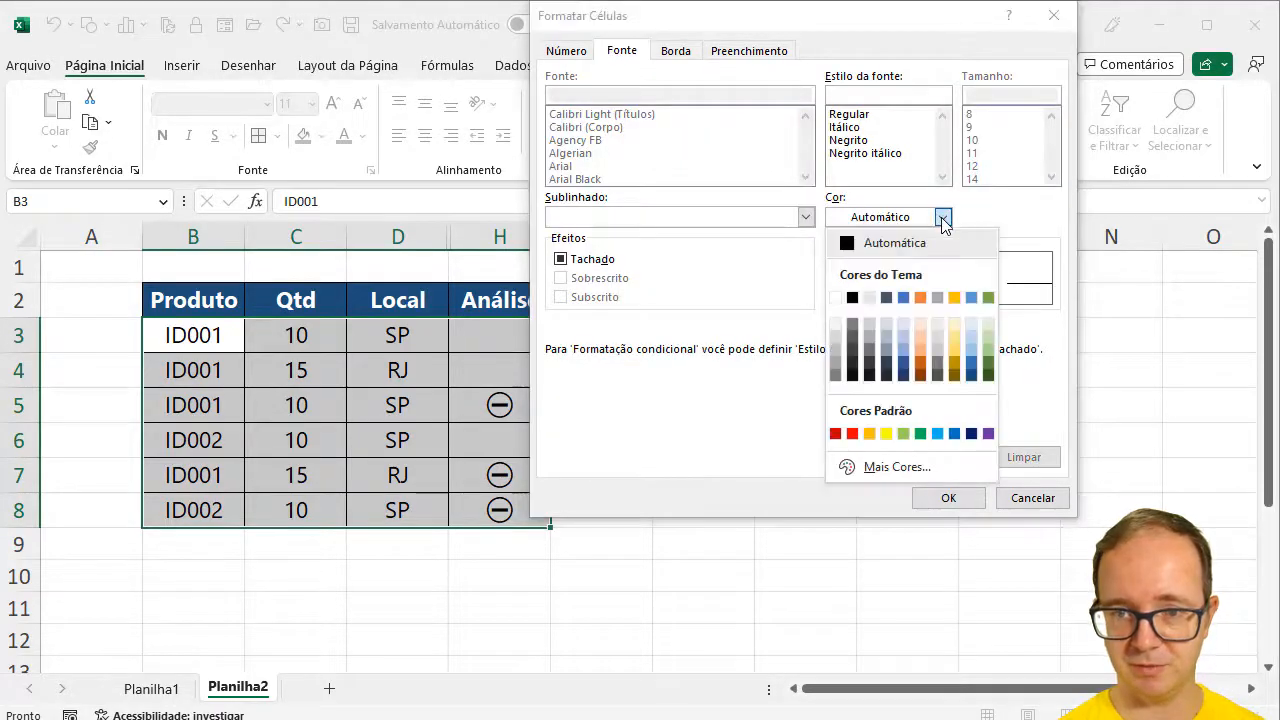
{"action": "left_click", "coordinate": [836, 299]}
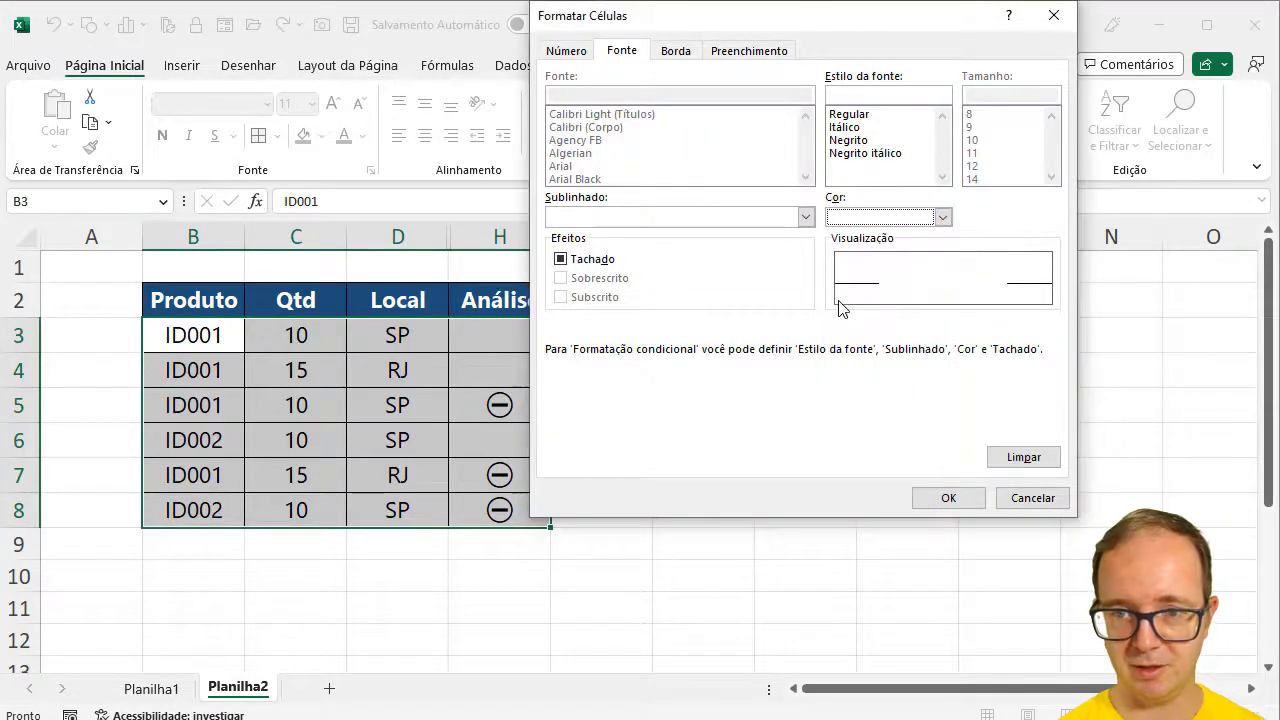
{"action": "left_click", "coordinate": [947, 500]}
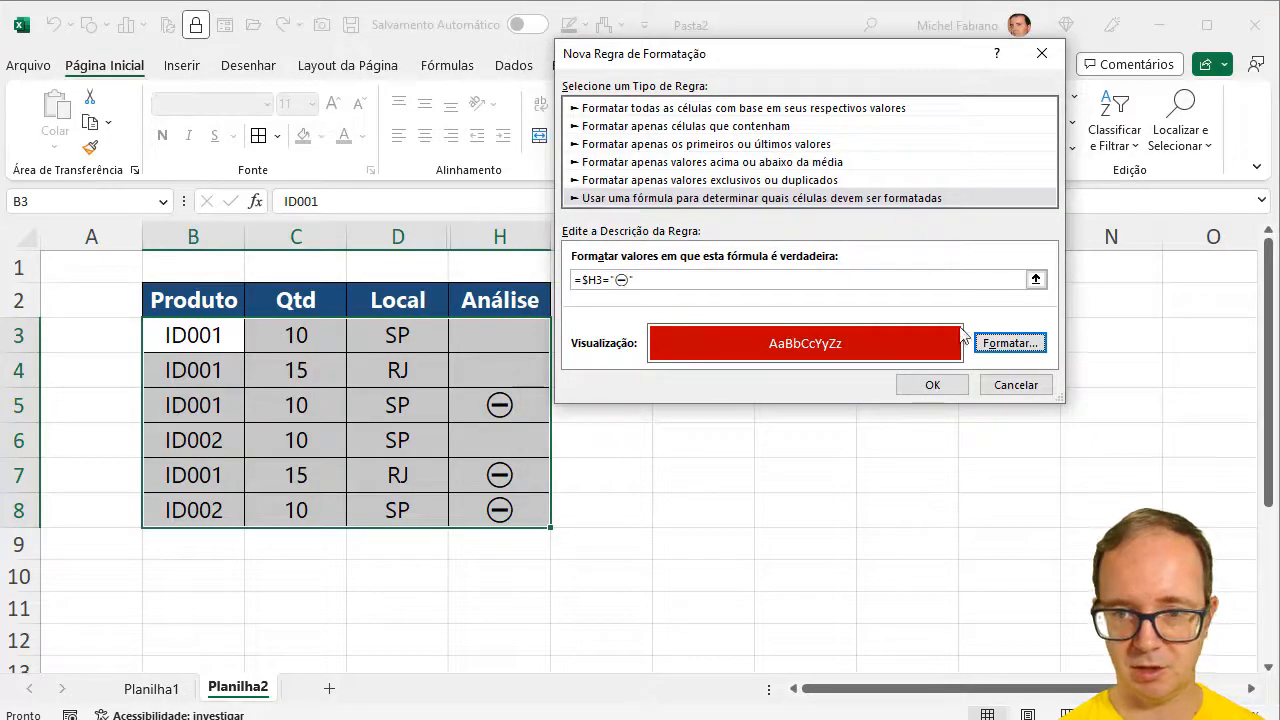
{"action": "left_click", "coordinate": [926, 386]}
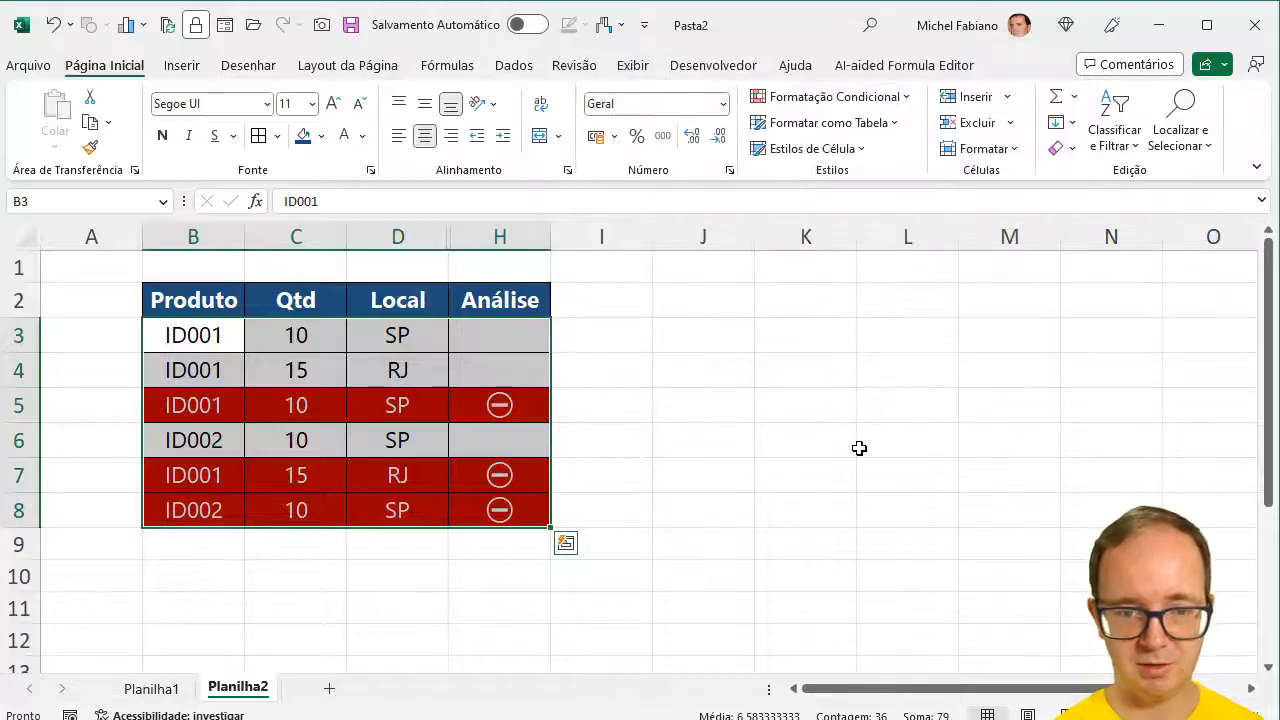
{"action": "left_click", "coordinate": [859, 448]}
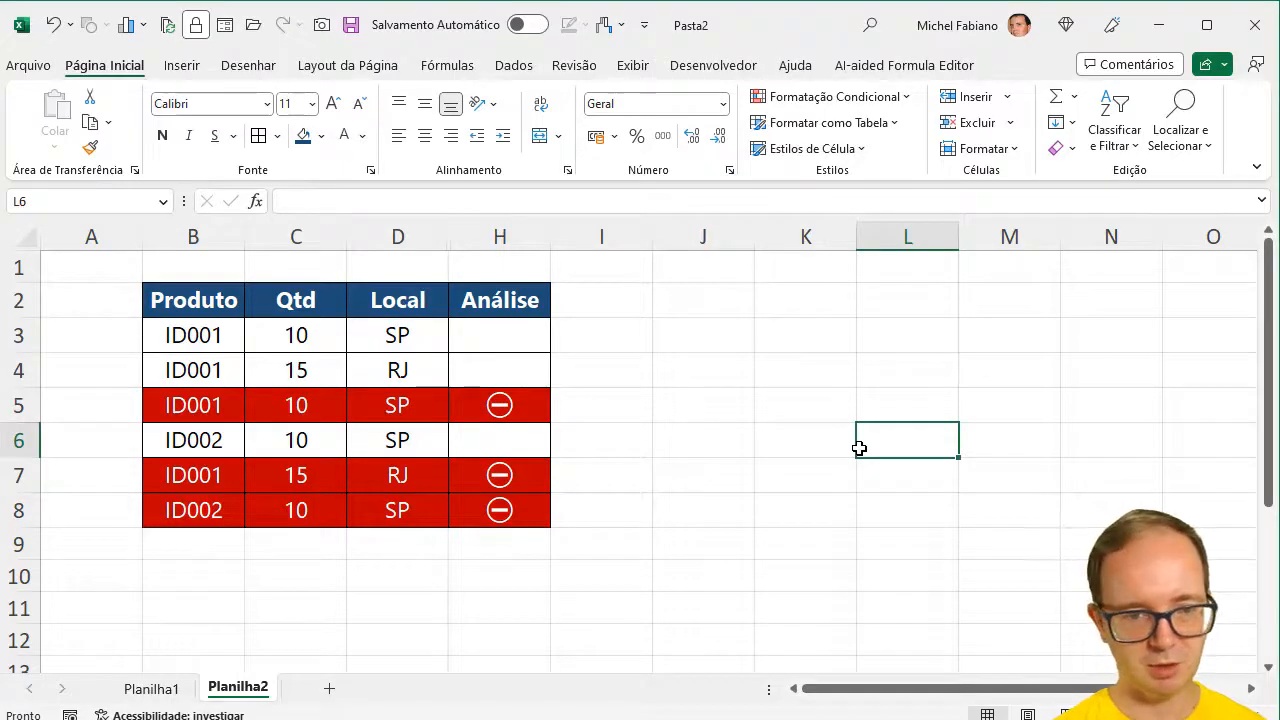
Change the Local value in D5 to MG to test the duplicate check.
{"action": "left_click", "coordinate": [398, 376]}
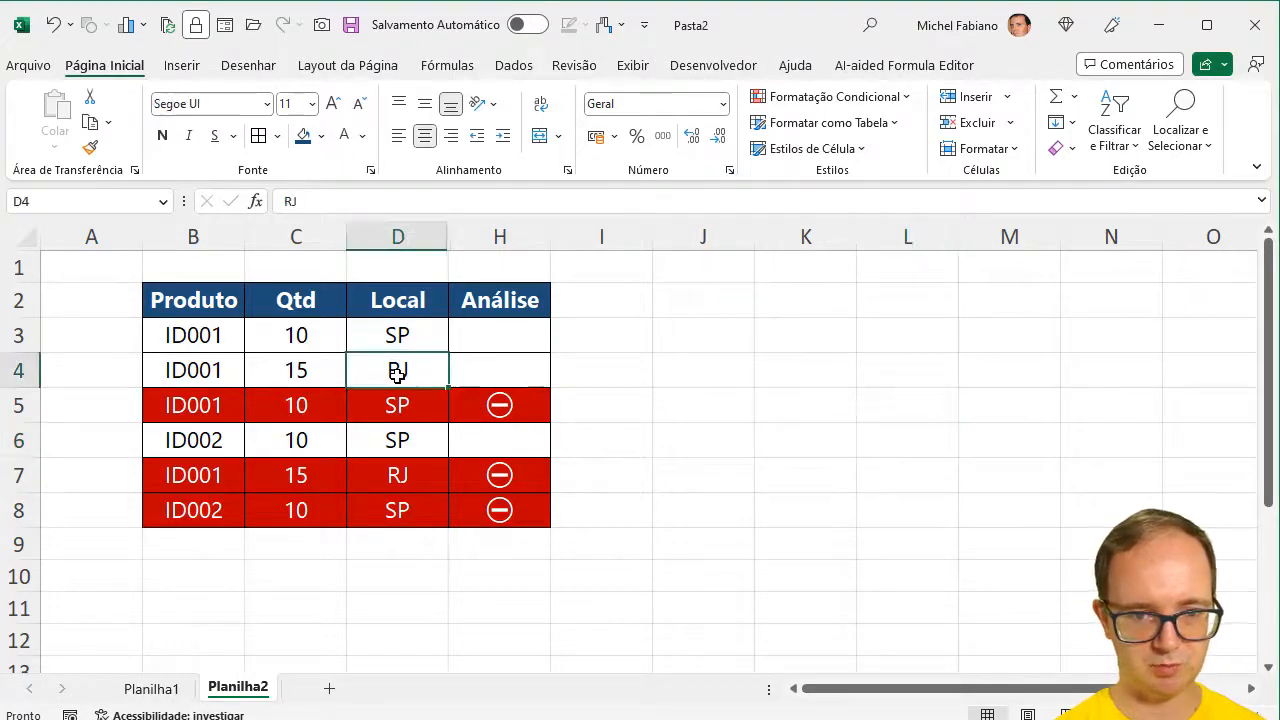
{"action": "left_click", "coordinate": [401, 408]}
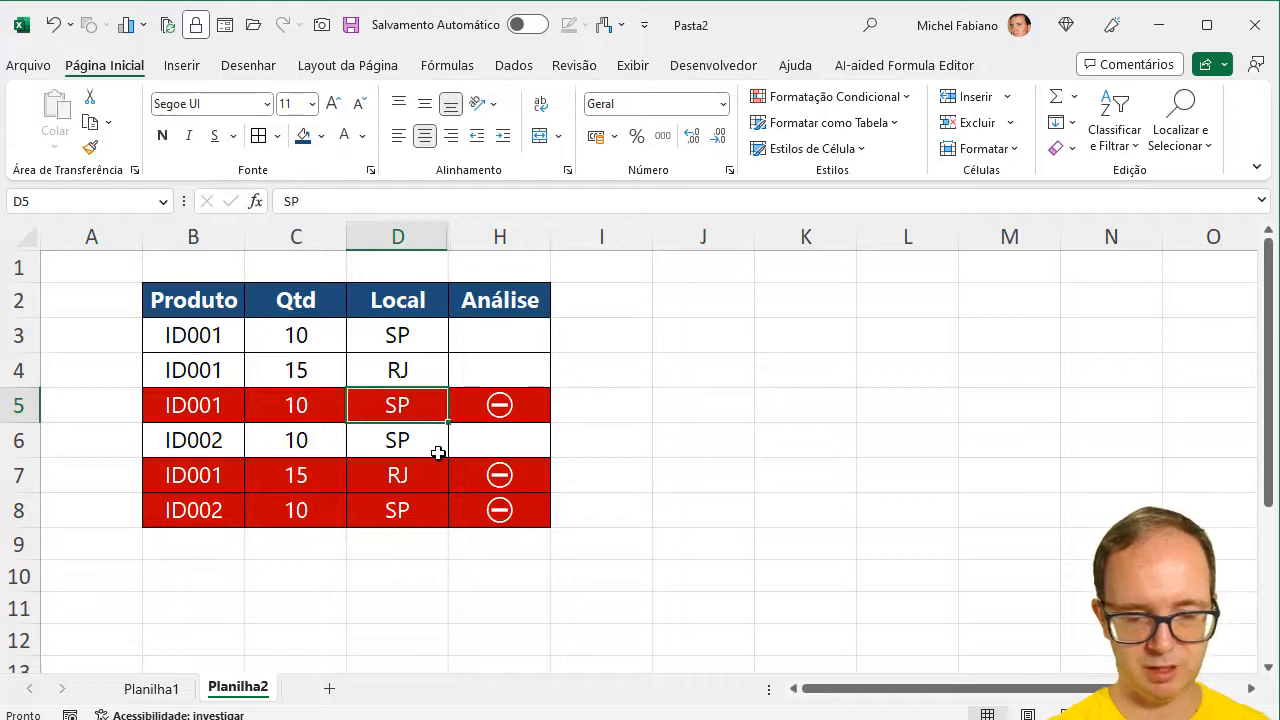
{"action": "type", "text": "MG"}
{"action": "key", "text": "Return"}
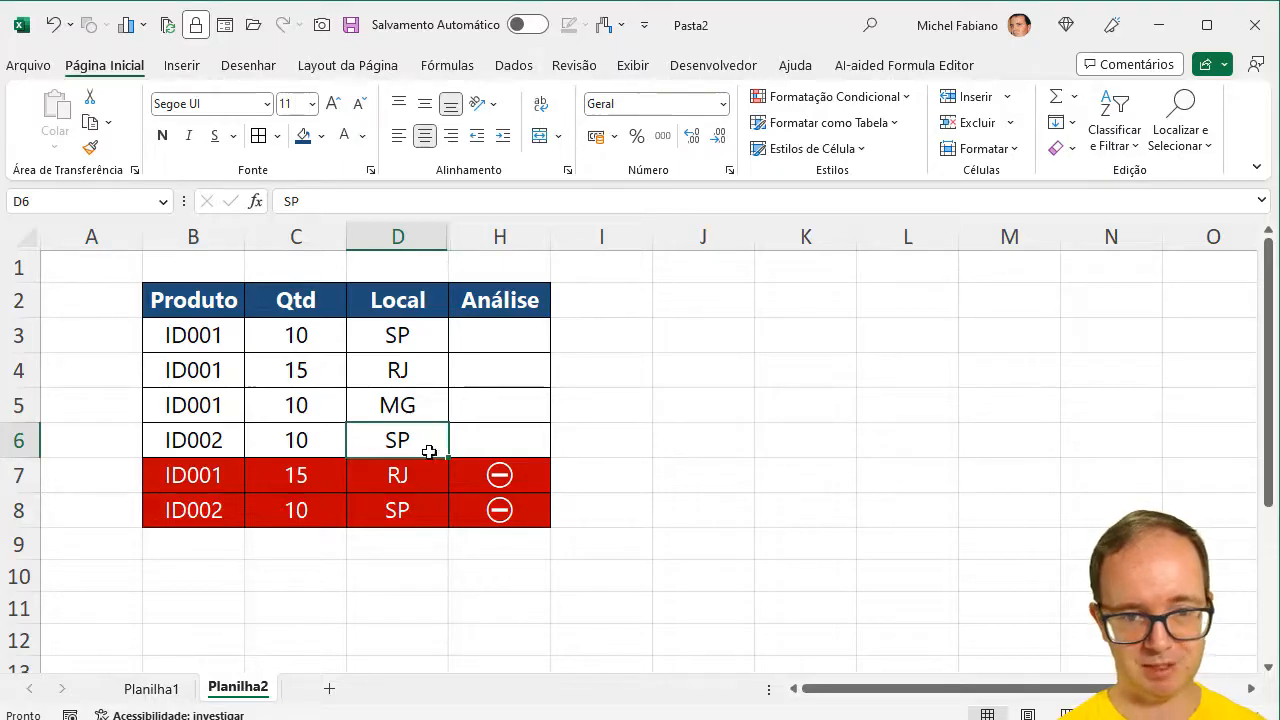
Set row 5's Local to RJ in D5 and its Qtd to 15 in C5.
{"action": "left_click", "coordinate": [413, 405]}
{"action": "type", "text": "RJ"}
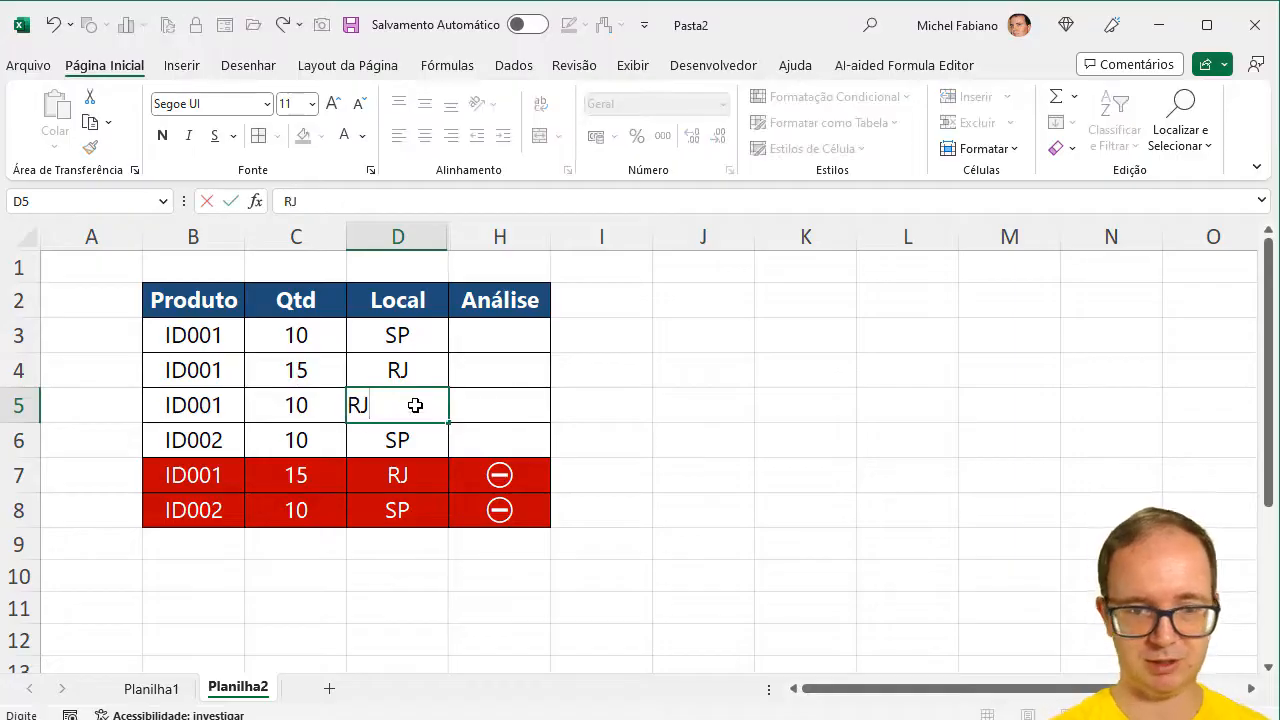
{"action": "key", "text": "Up"}
{"action": "key", "text": "Down"}
{"action": "key", "text": "Left"}
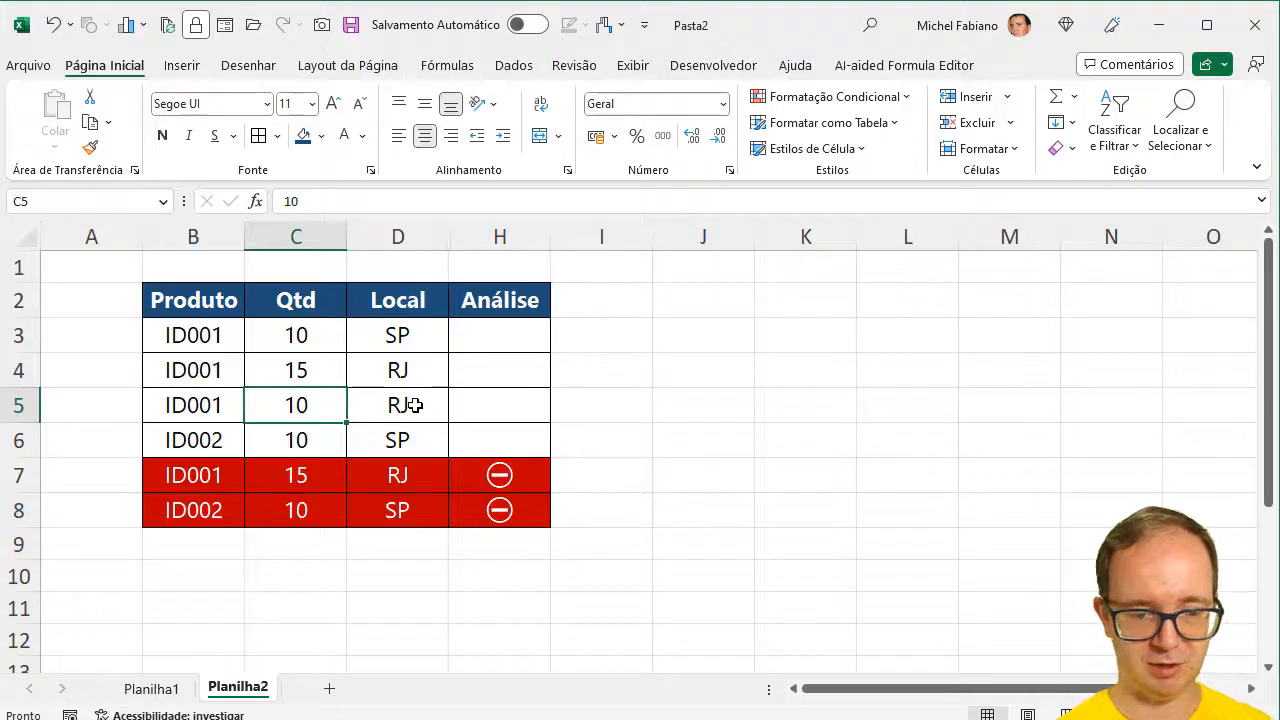
{"action": "type", "text": "15"}
{"action": "key", "text": "Return"}
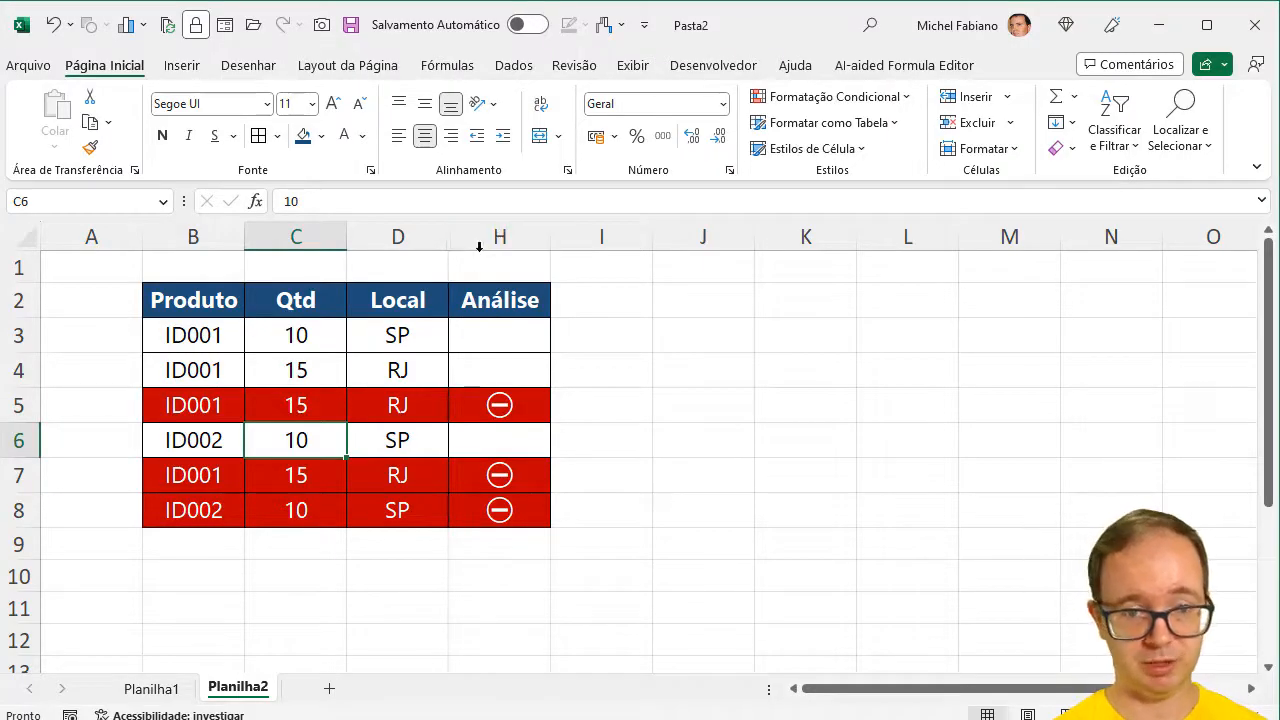
Unhide helper columns E to G and examine the formulas in F3, G3, G4 and H3.
{"action": "left_click_drag", "start_coordinate": [479, 246], "coordinate": [434, 241]}
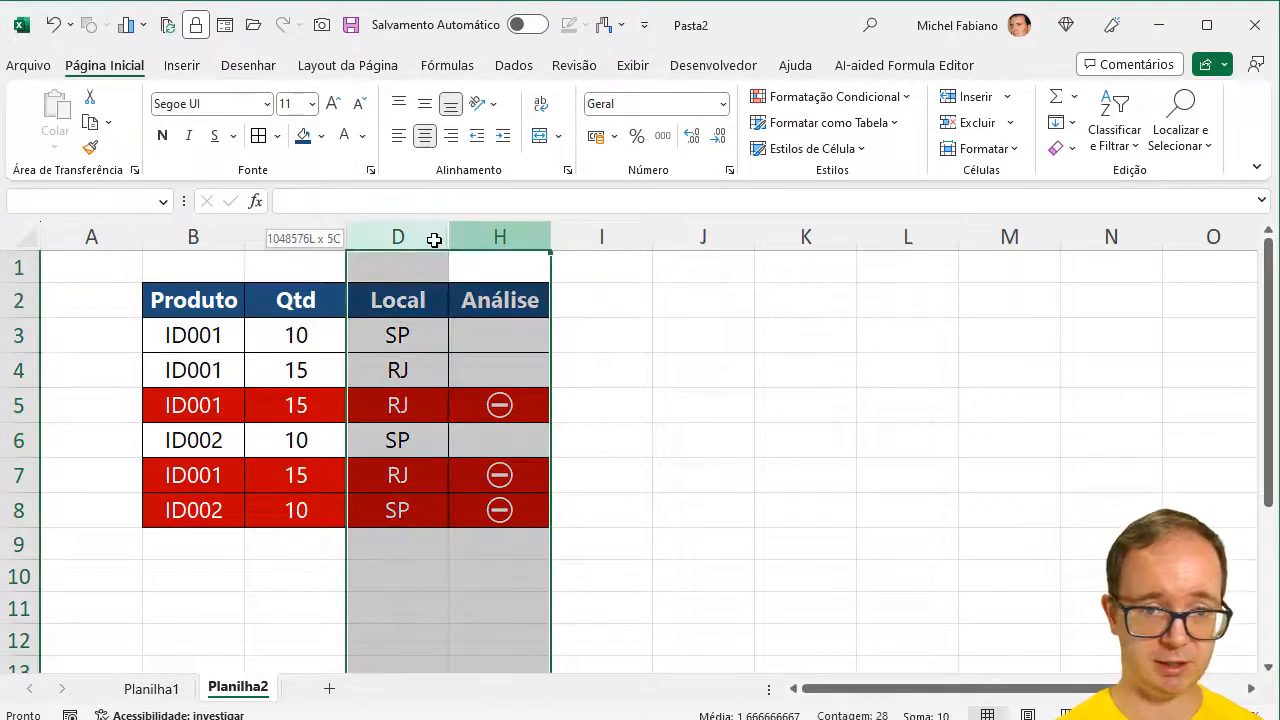
{"action": "right_click", "coordinate": [436, 247]}
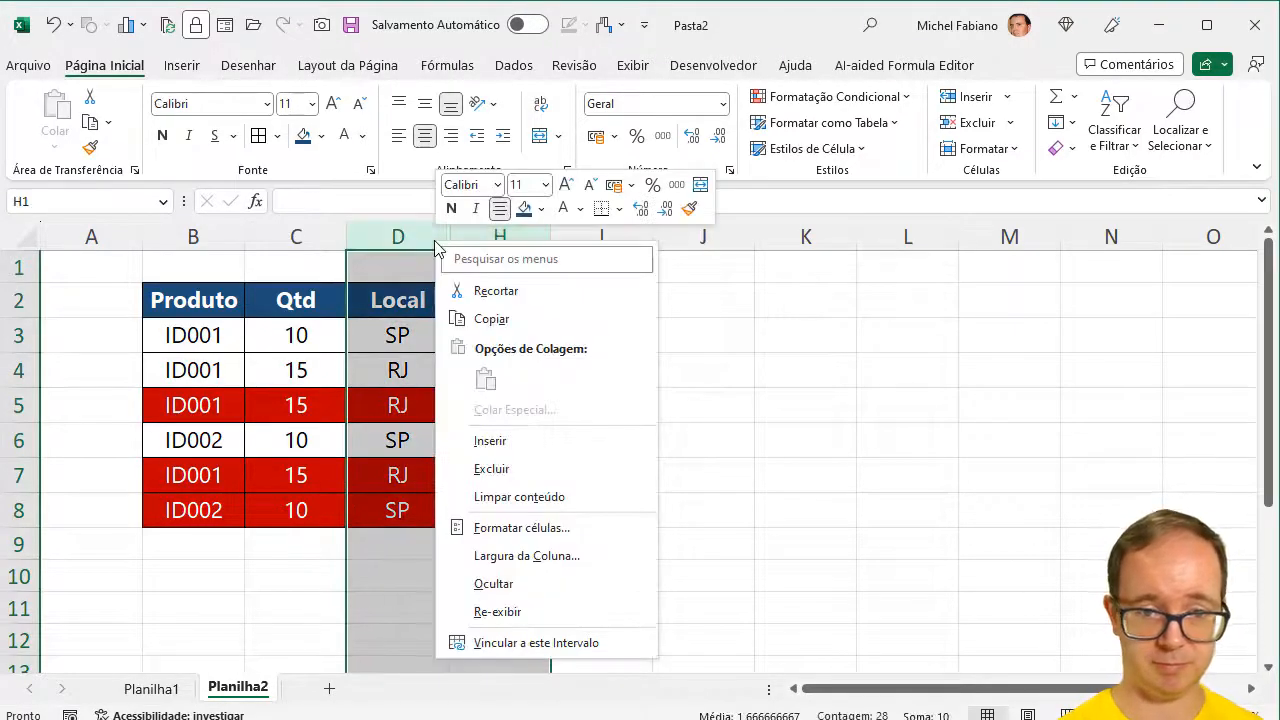
{"action": "left_click", "coordinate": [497, 612]}
{"action": "left_click", "coordinate": [963, 524]}
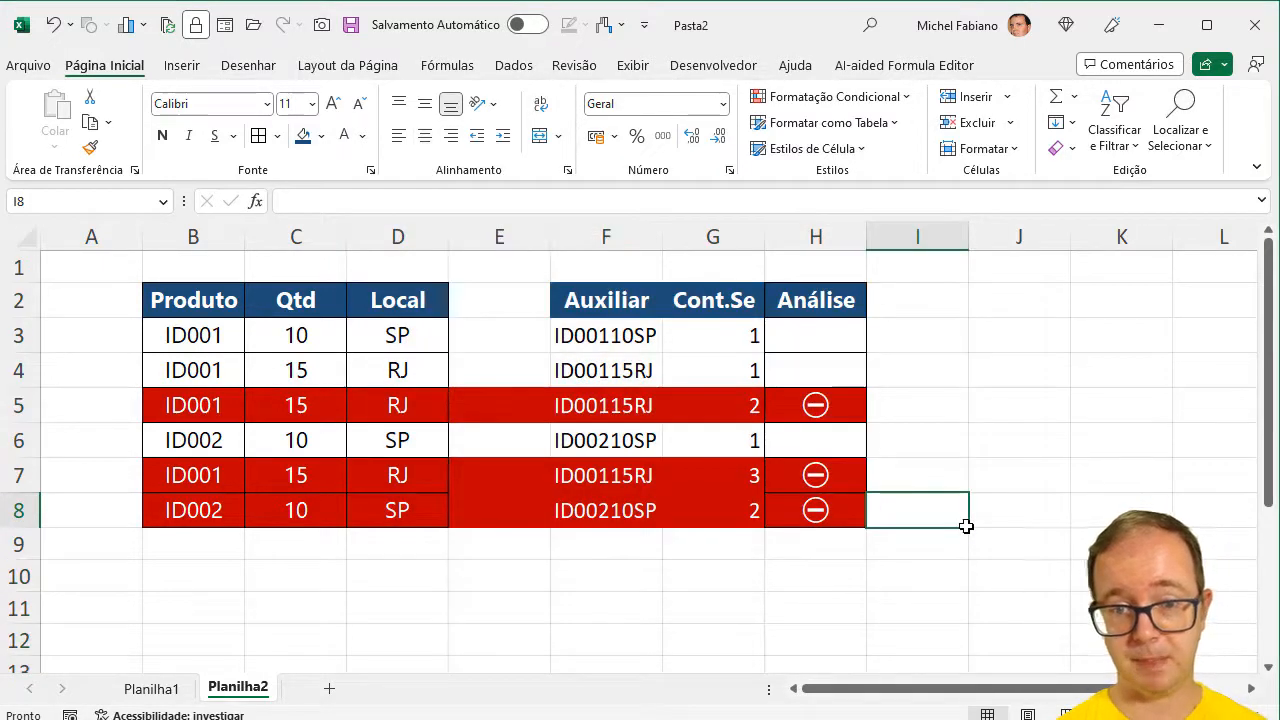
{"action": "left_click", "coordinate": [597, 335]}
{"action": "left_click", "coordinate": [705, 343]}
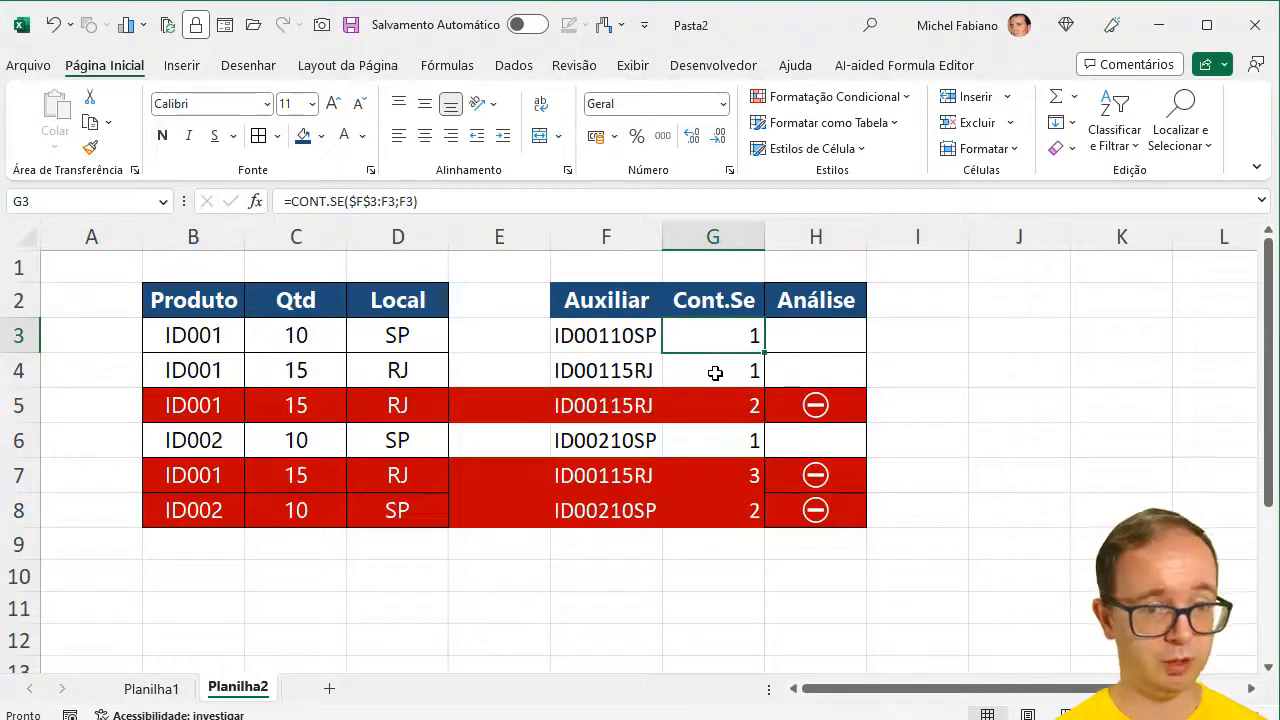
{"action": "left_click", "coordinate": [715, 372]}
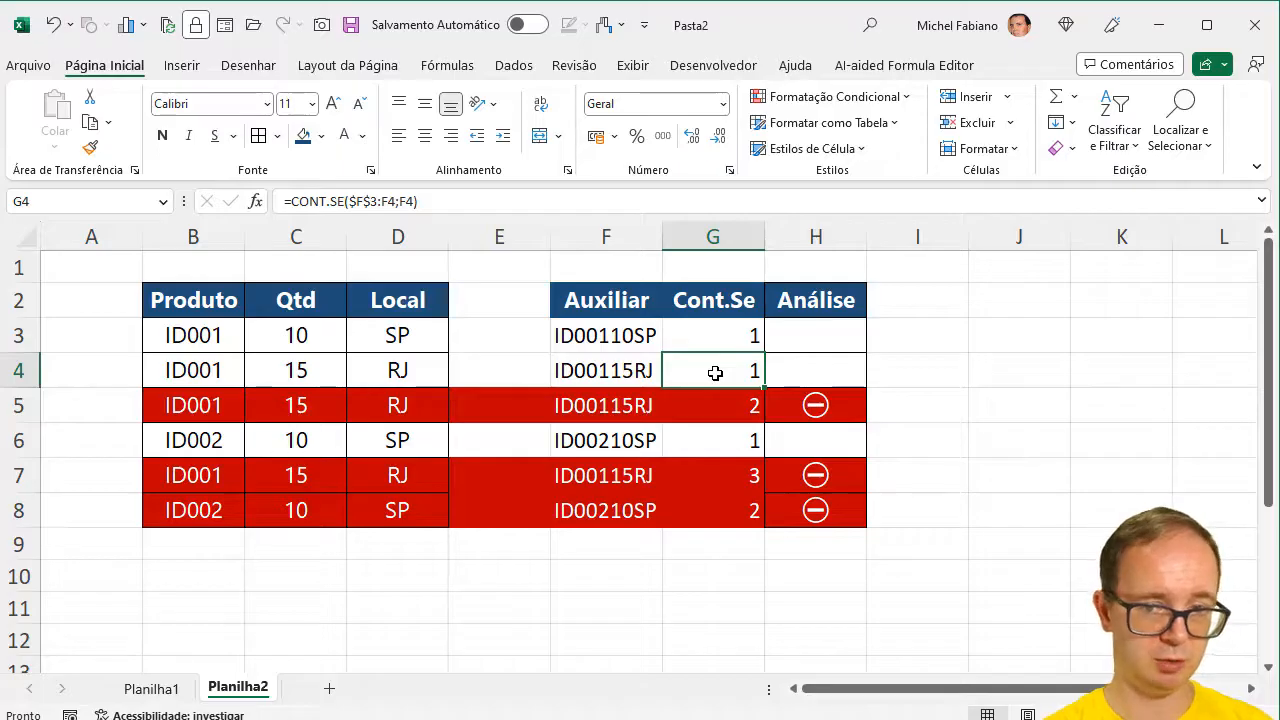
{"action": "left_click", "coordinate": [723, 337]}
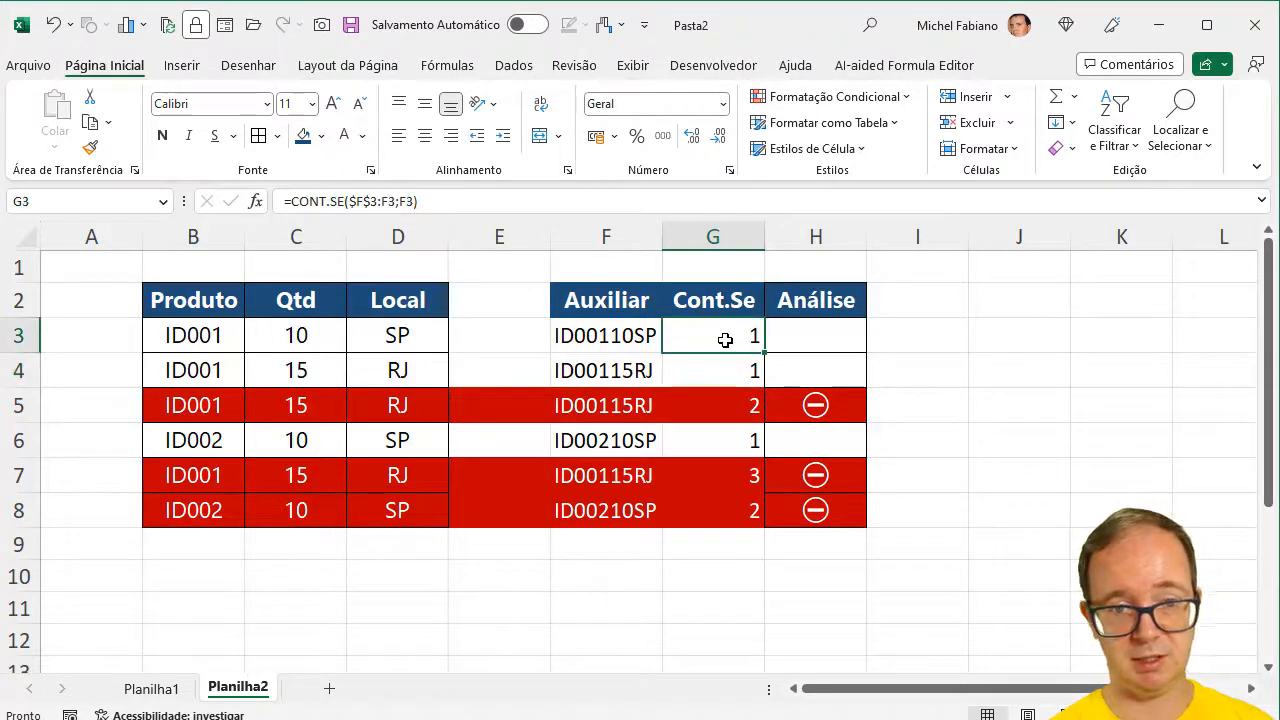
{"action": "left_click", "coordinate": [794, 337]}
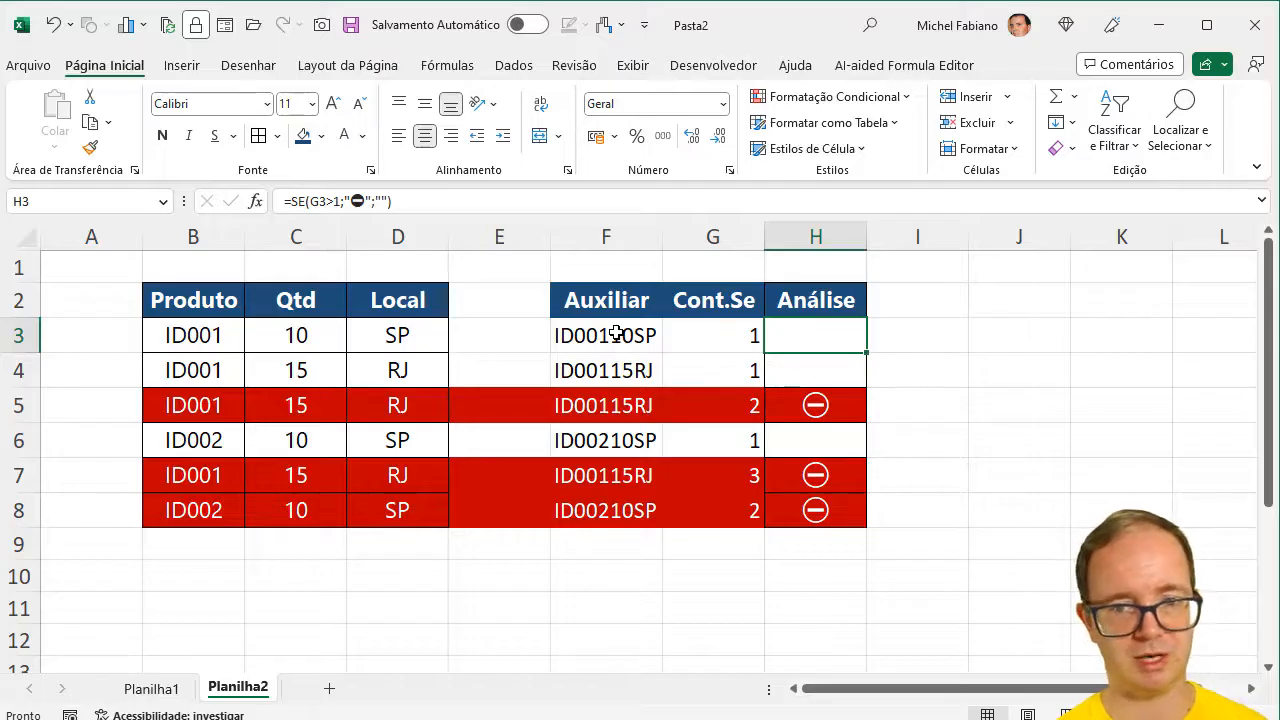
Hide helper columns E to G again.
{"action": "left_click", "coordinate": [530, 222]}
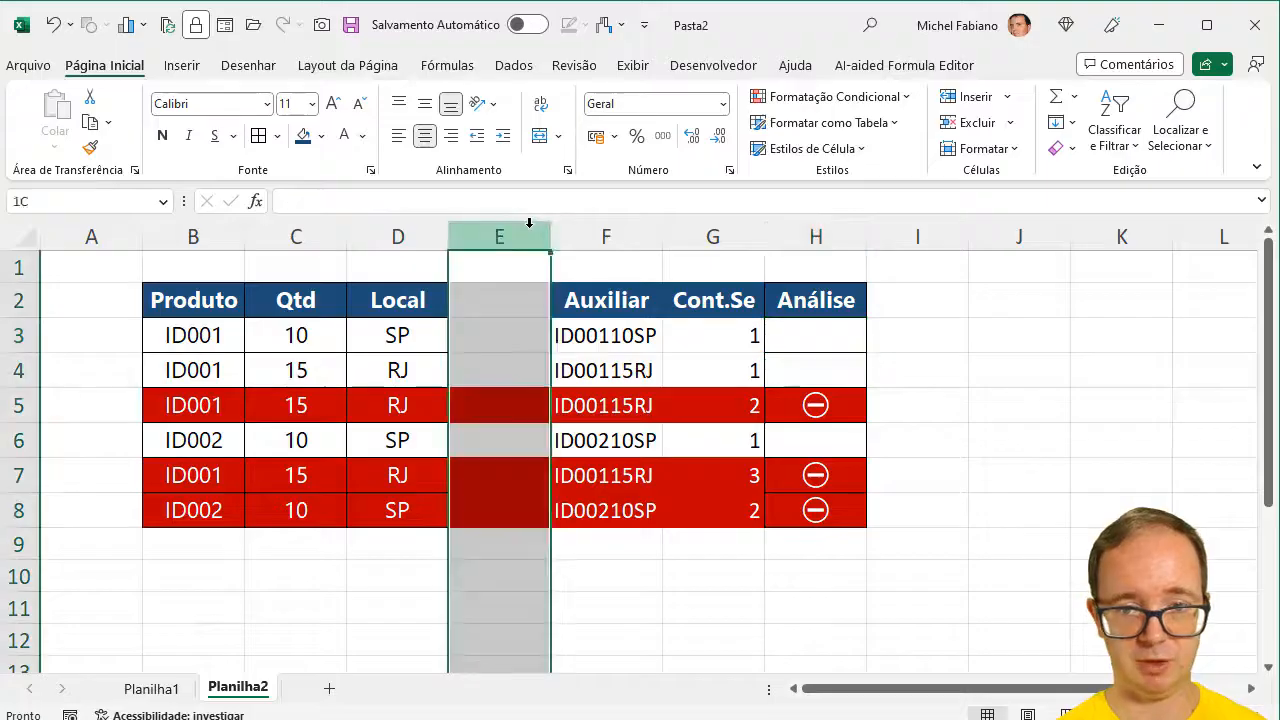
{"action": "left_click_drag", "start_coordinate": [530, 222], "coordinate": [677, 229]}
{"action": "right_click", "coordinate": [693, 233]}
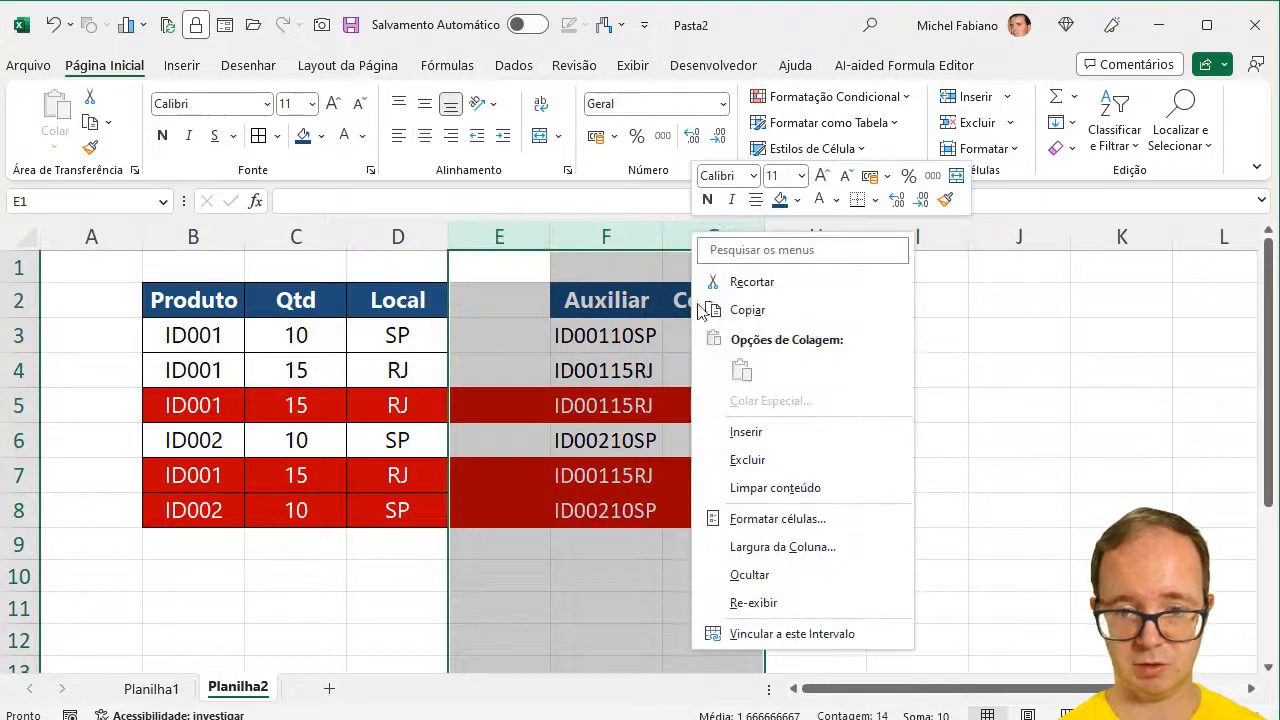
{"action": "left_click", "coordinate": [770, 580]}
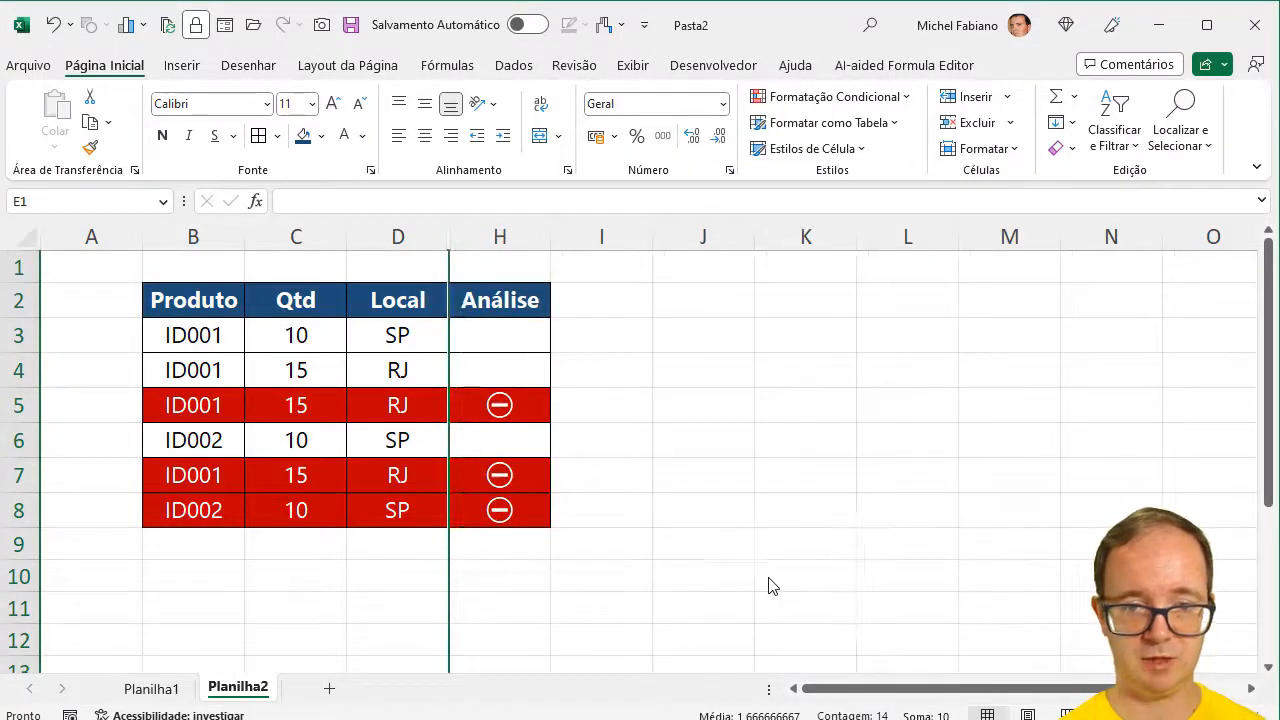
{"action": "left_click", "coordinate": [768, 577]}
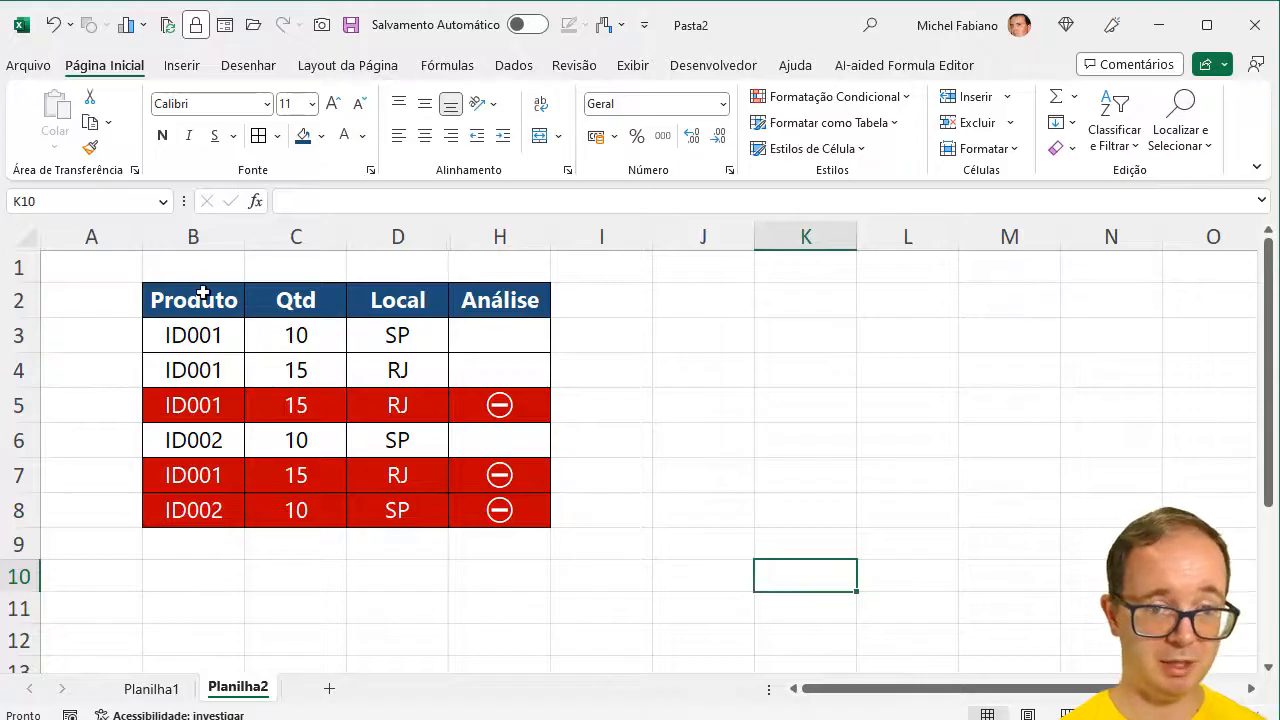
Copy the Produto, Qtd and Local table B2:D8 to B2 of a new sheet and autofit the Qtd column.
{"action": "left_click_drag", "start_coordinate": [200, 290], "coordinate": [381, 519]}
{"action": "key", "text": "ctrl+c"}
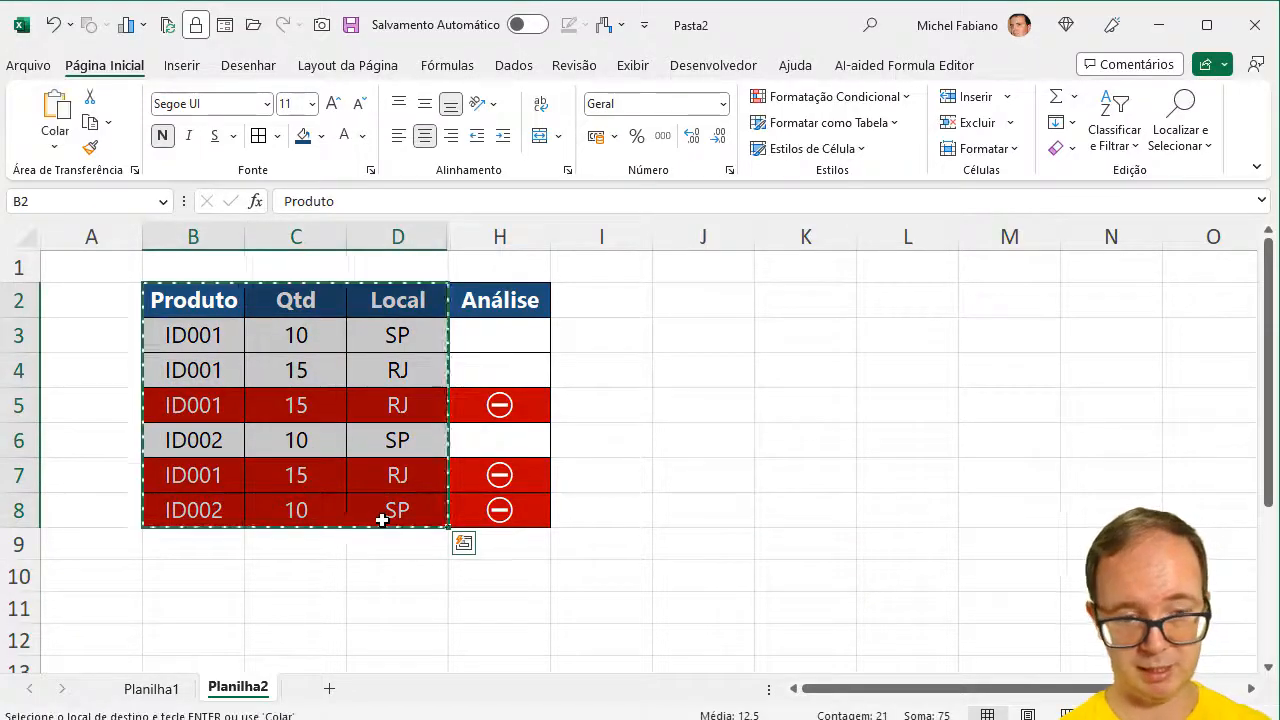
{"action": "left_click", "coordinate": [330, 689]}
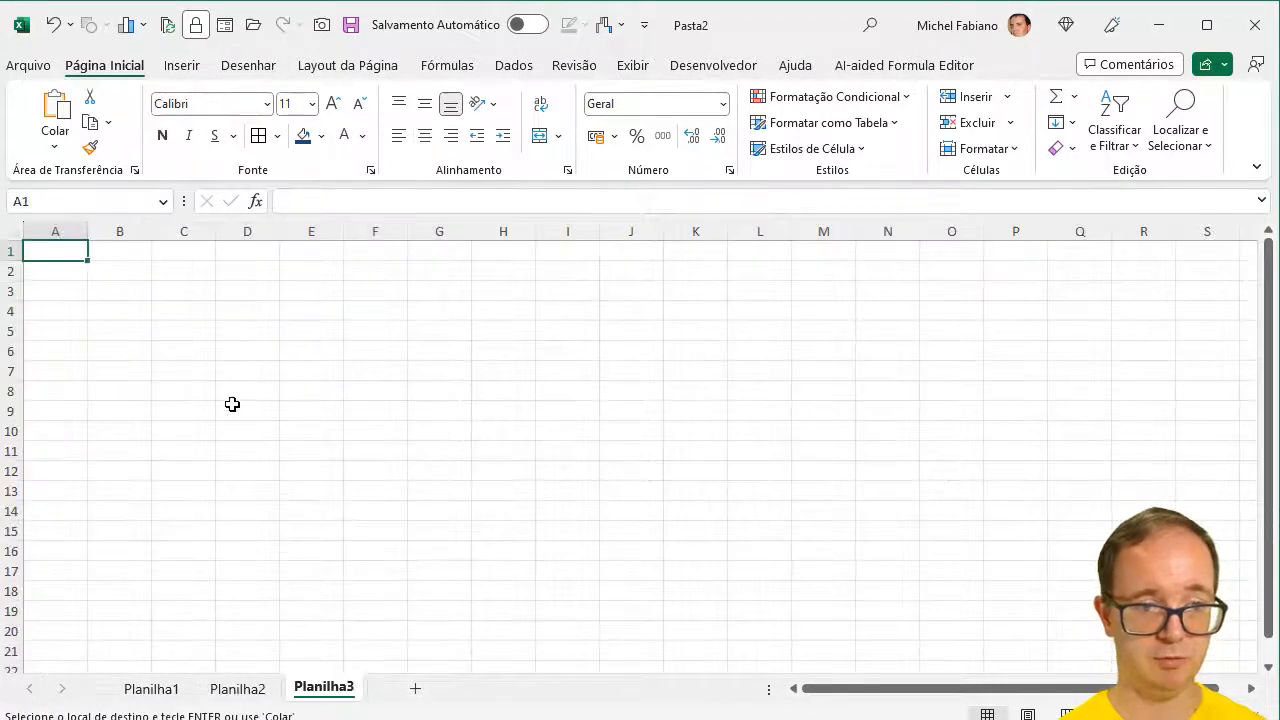
{"action": "left_click", "coordinate": [137, 277]}
{"action": "key", "text": "ctrl+v"}
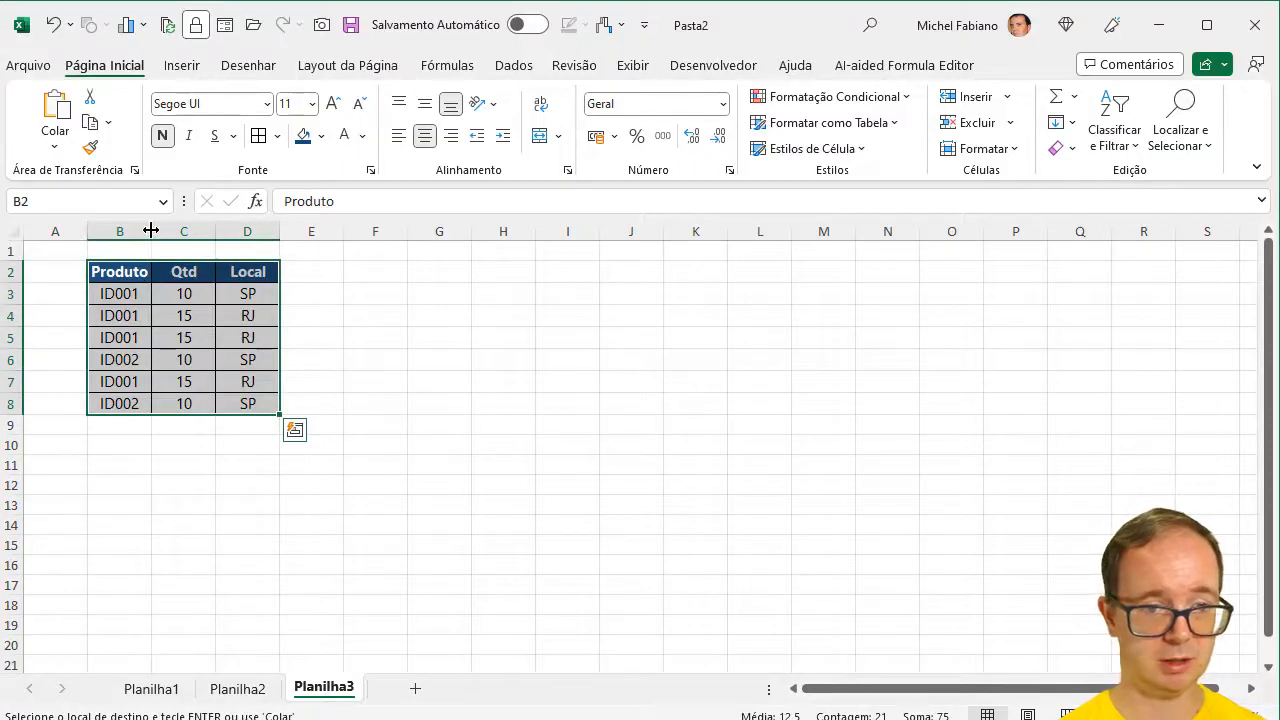
{"action": "double_click", "coordinate": [214, 232]}
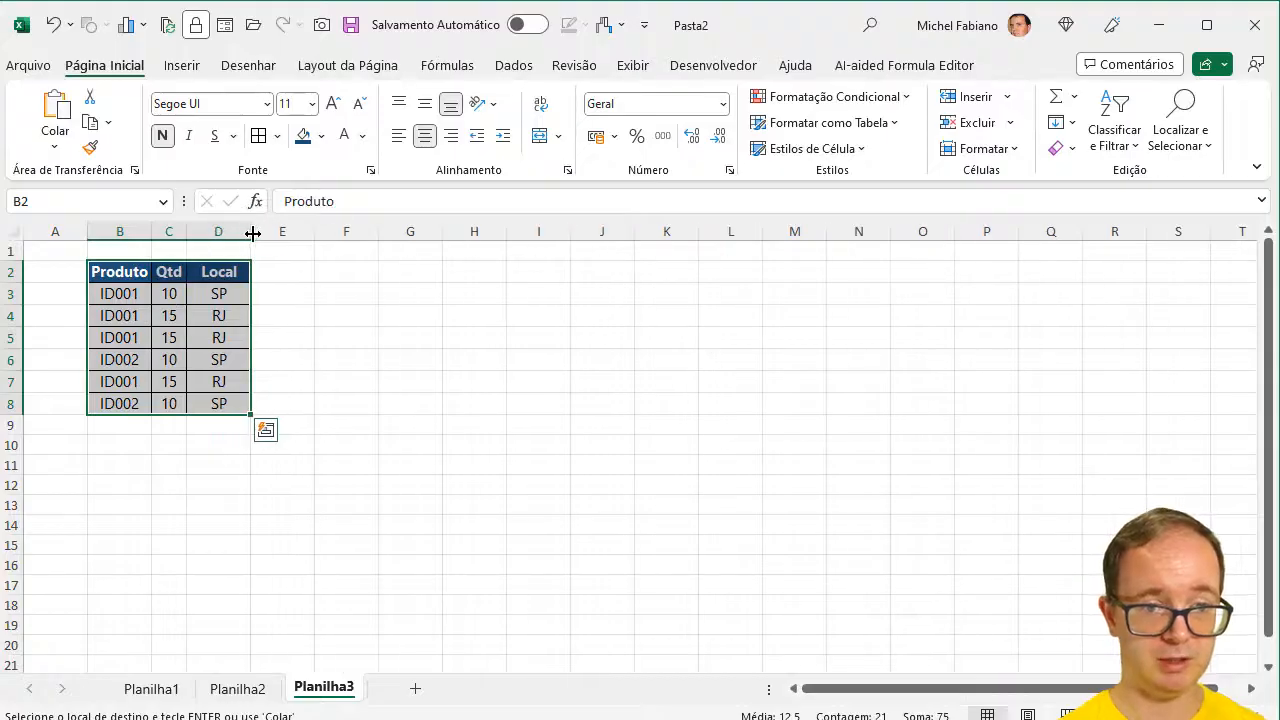
{"action": "left_click", "coordinate": [352, 274]}
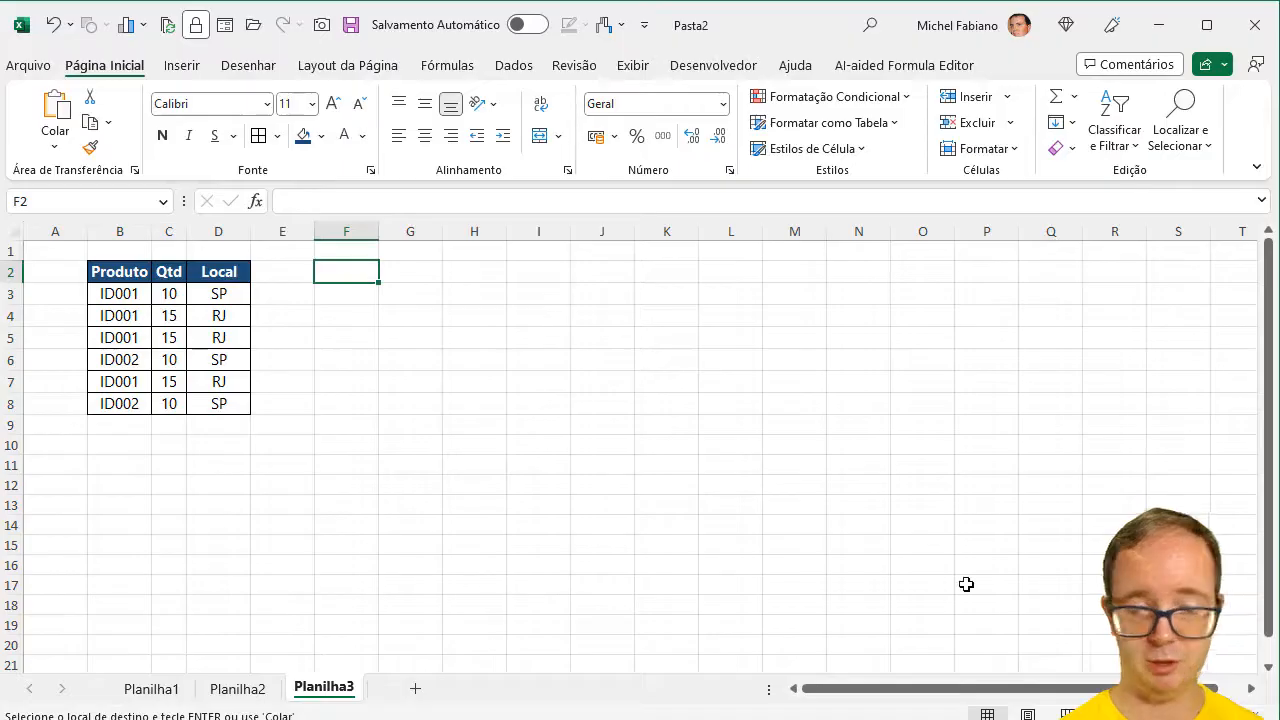
{"action": "scroll", "coordinate": [640, 450], "scroll_direction": "up", "scroll_amount": 4}
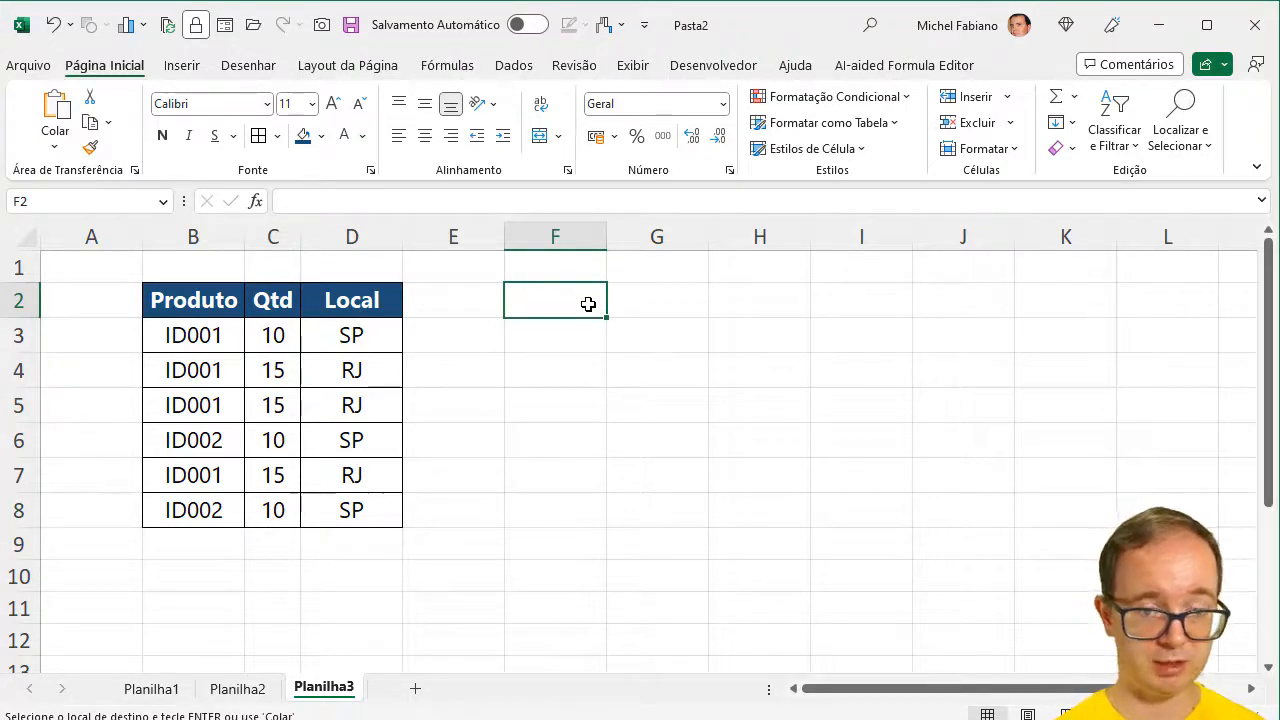
Add an Aux column header in E2, beside Local.
{"action": "left_click", "coordinate": [656, 304]}
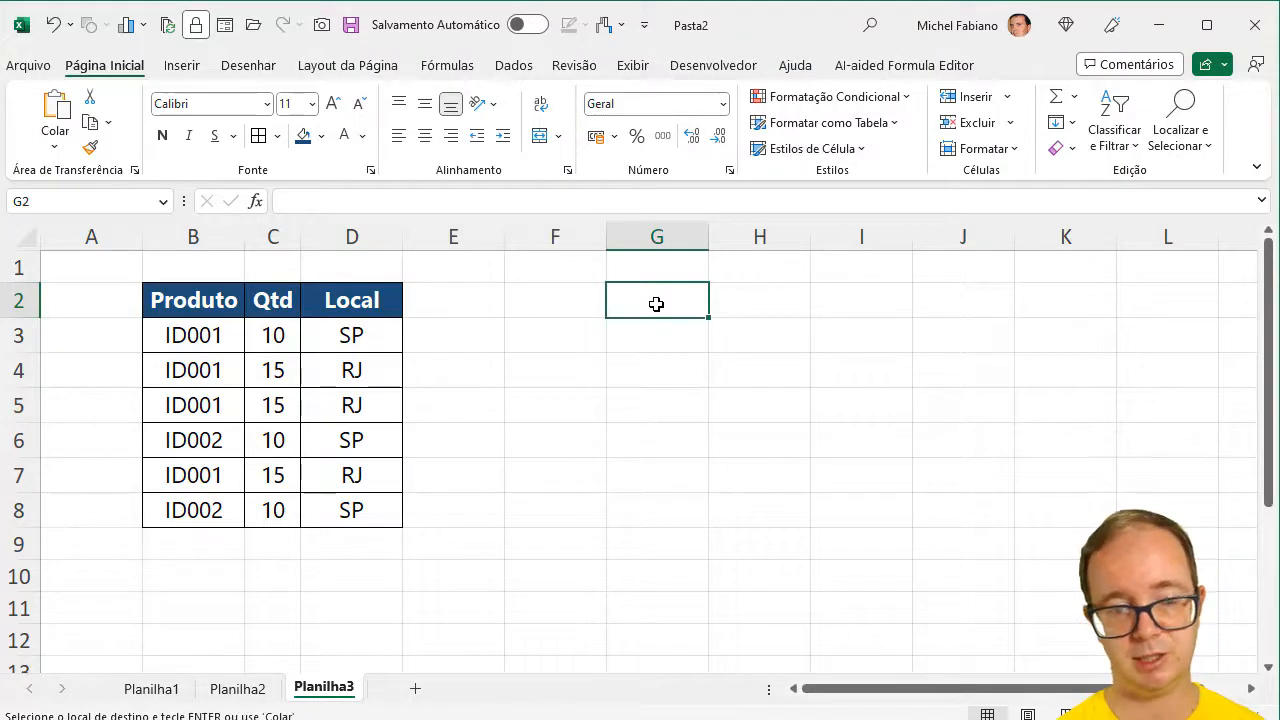
{"action": "left_click", "coordinate": [427, 304]}
{"action": "type", "text": "Aux"}
{"action": "key", "text": "Return"}
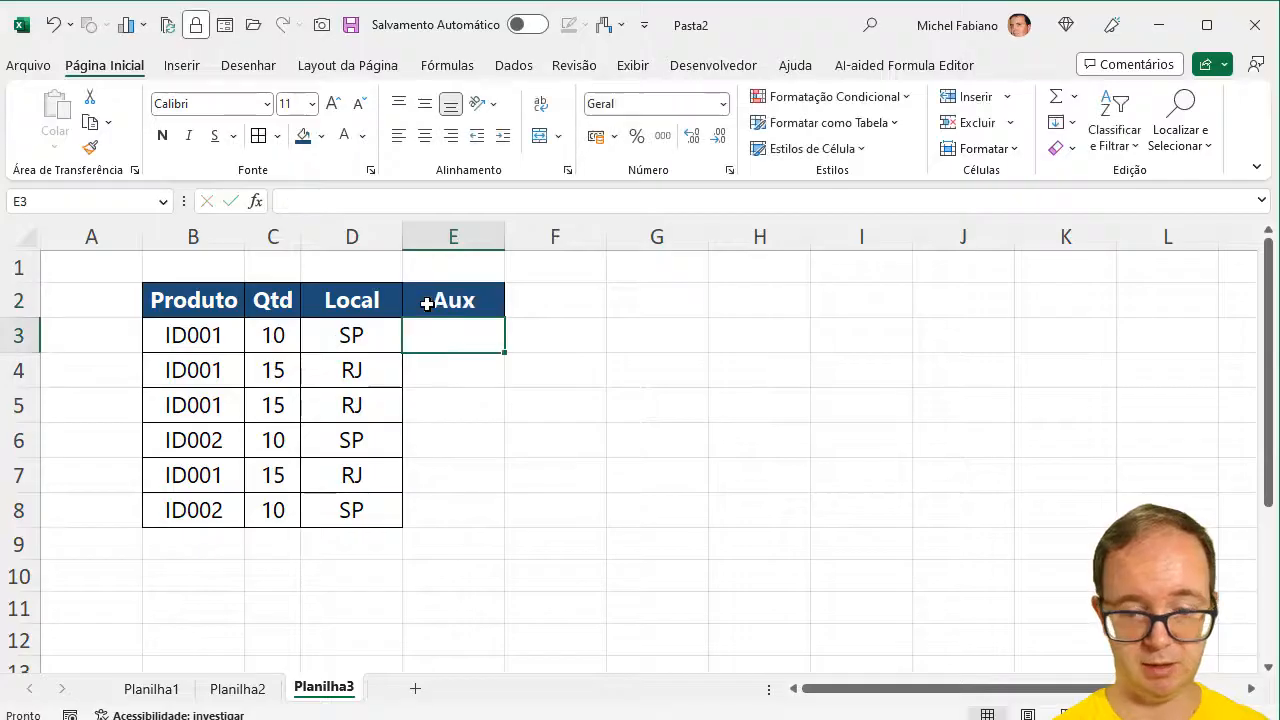
Concatenate the first row's Produto, Qtd and Local in E3 with the formula =B3&C3&D3.
{"action": "type", "text": "=c"}
{"action": "key", "text": "BackSpace"}
{"action": "key", "text": "Escape"}
{"action": "type", "text": "="}
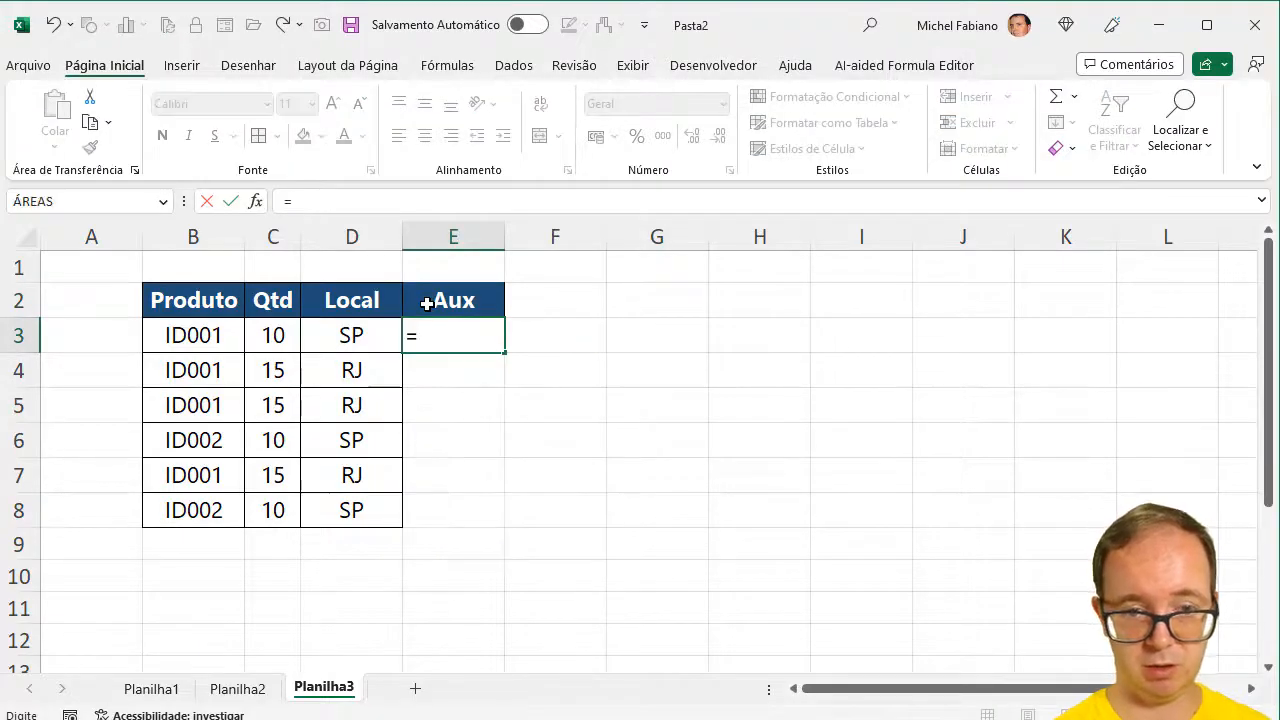
{"action": "left_click", "coordinate": [192, 334]}
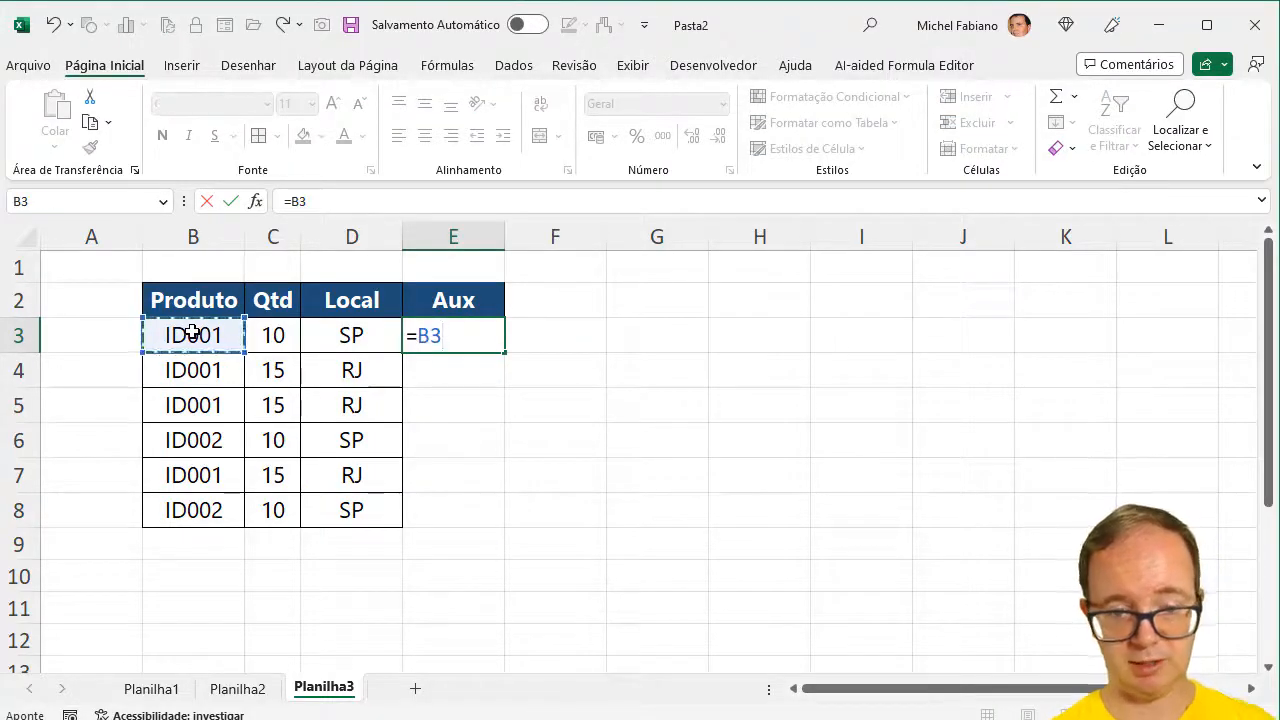
{"action": "type", "text": "&"}
{"action": "left_click", "coordinate": [262, 334]}
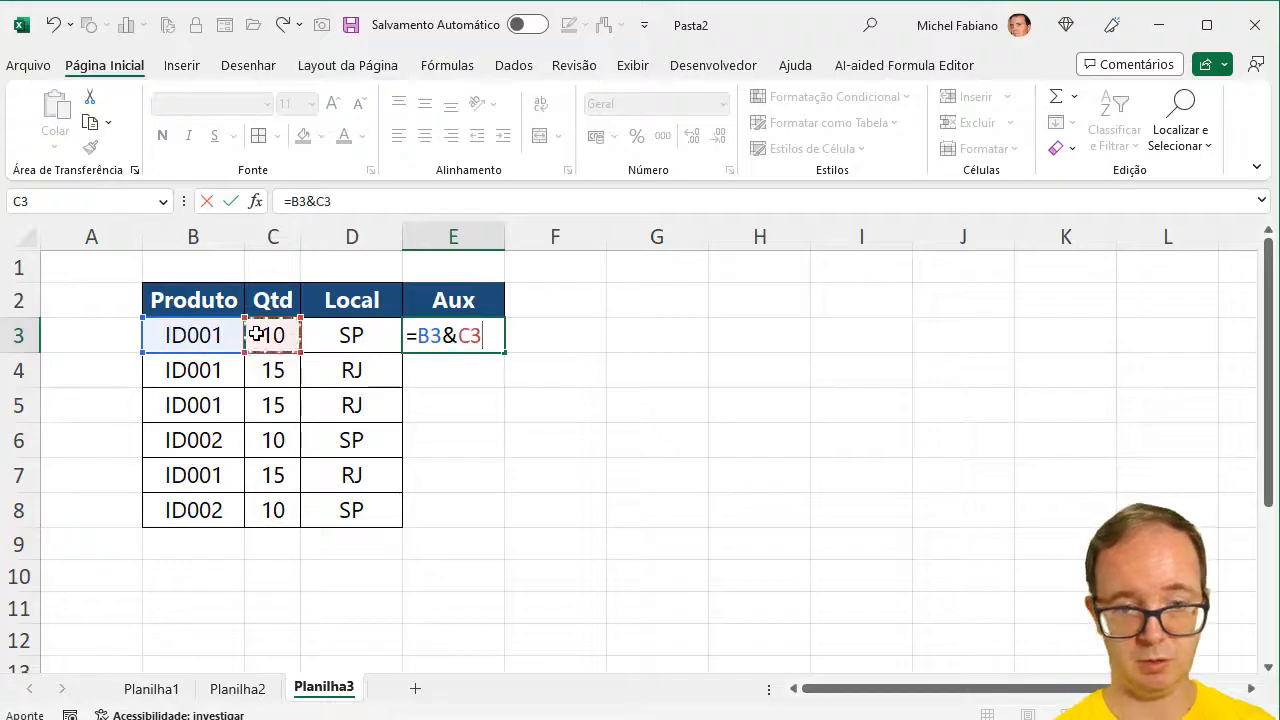
{"action": "type", "text": "&"}
{"action": "left_click", "coordinate": [367, 342]}
{"action": "key", "text": "Return"}
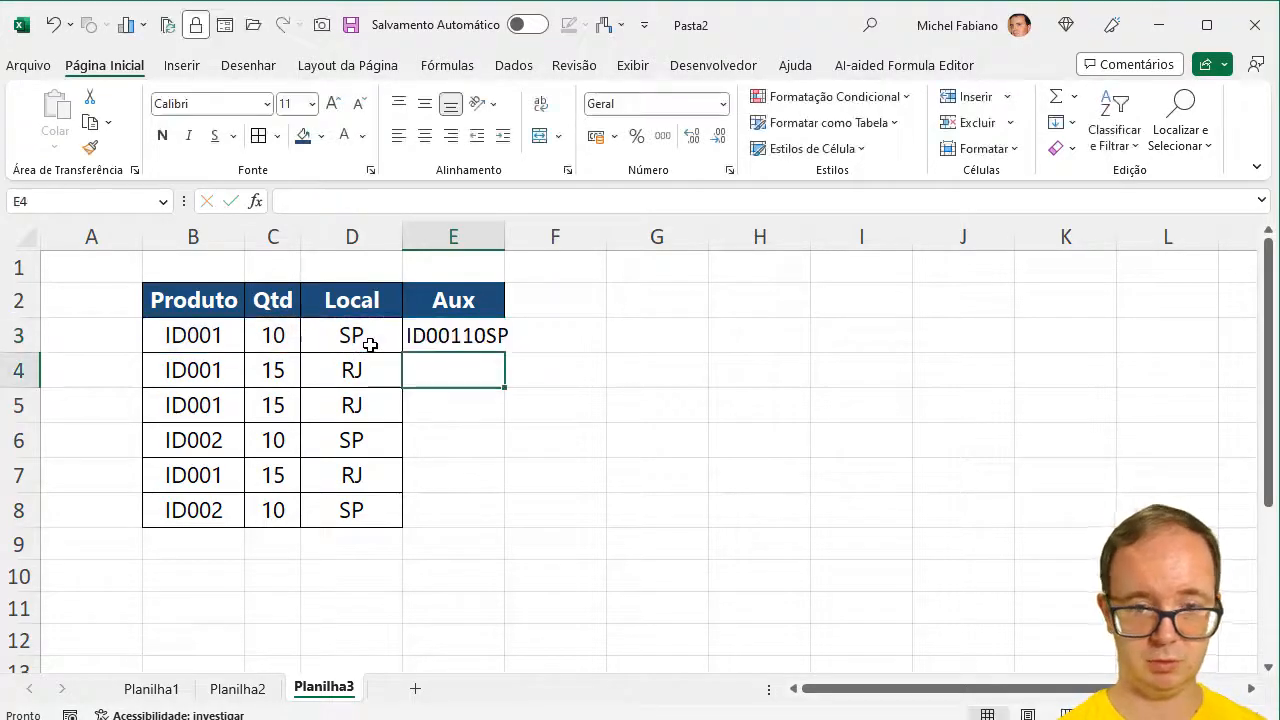
Add a Cont.se column header in F2, beside Aux.
{"action": "left_click", "coordinate": [550, 297]}
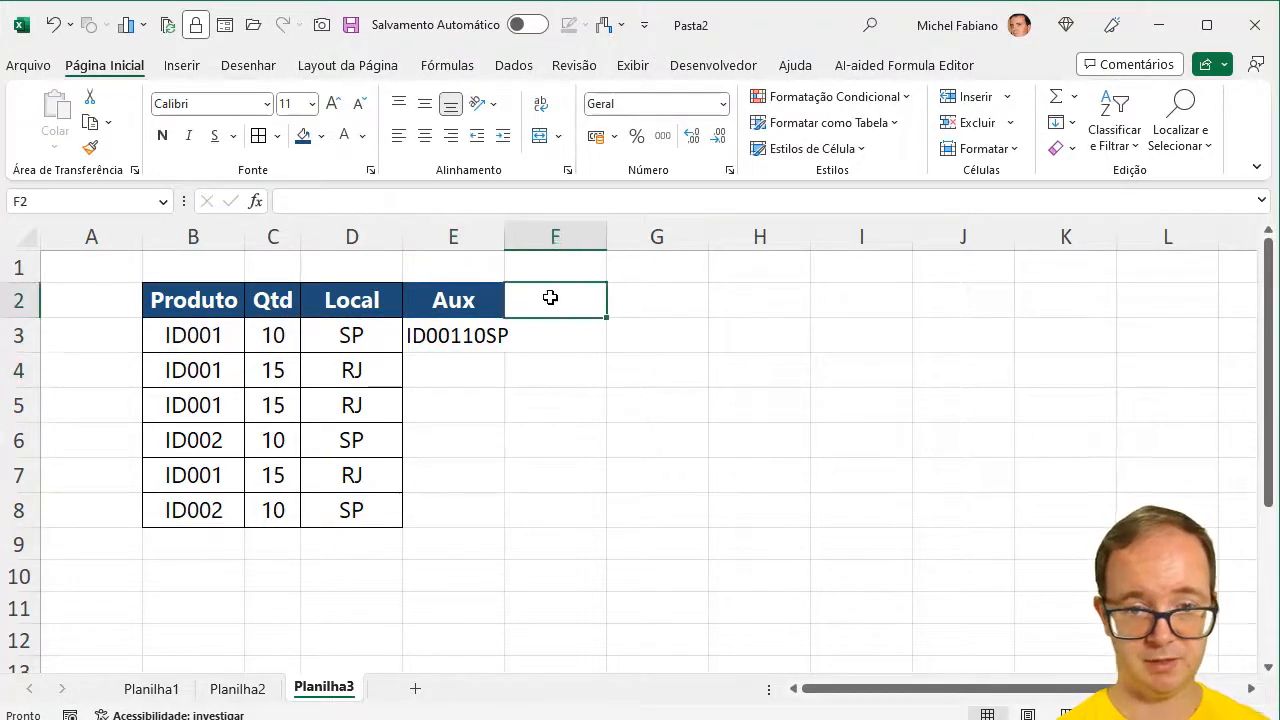
{"action": "type", "text": "Cont.se"}
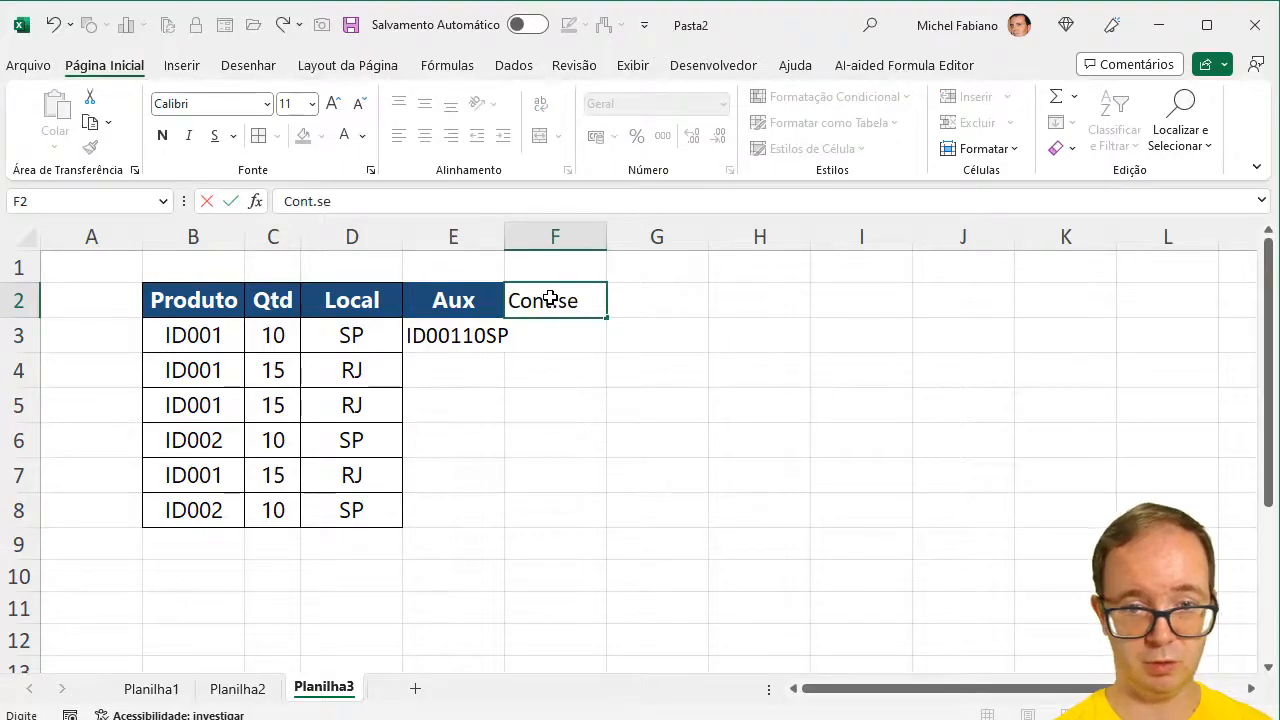
{"action": "key", "text": "Return"}
Enter the running count =CONT.SE($E$3:E3;E3) in F3 and fill E3:F3 down to row 8.
{"action": "type", "text": "="}
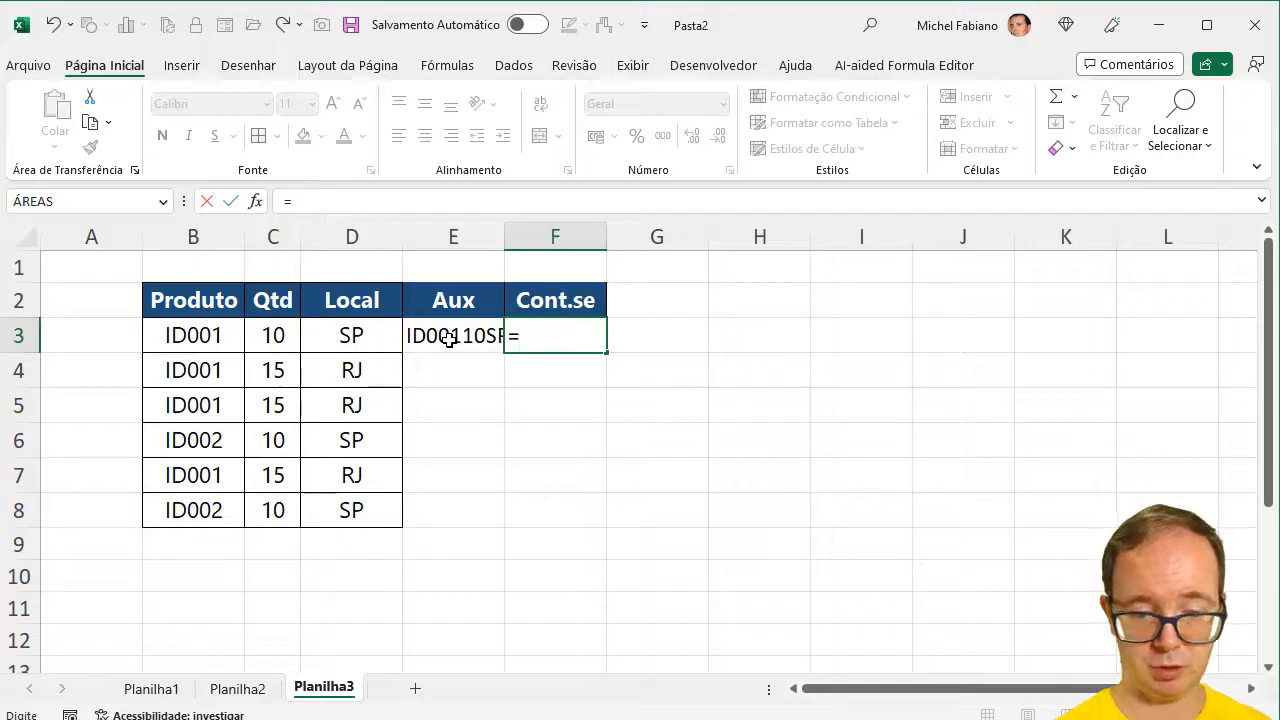
{"action": "type", "text": "cont.se("}
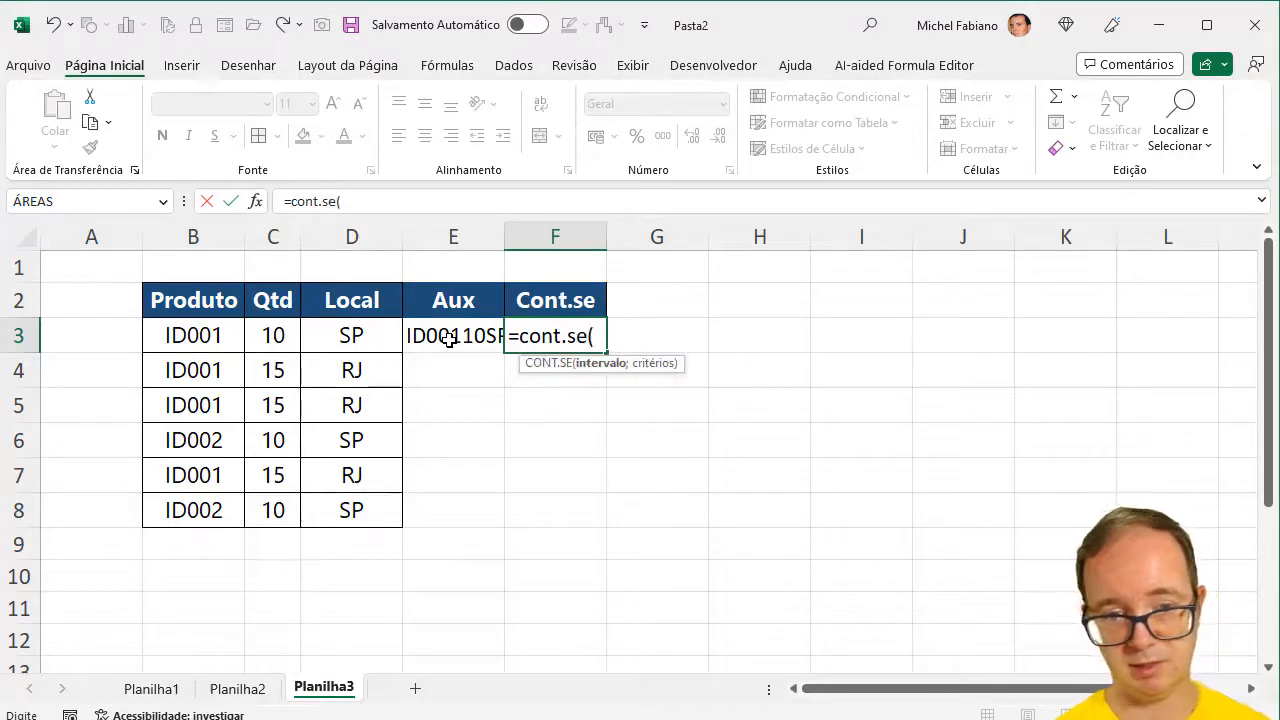
{"action": "left_click", "coordinate": [449, 340]}
{"action": "key", "text": "F8"}
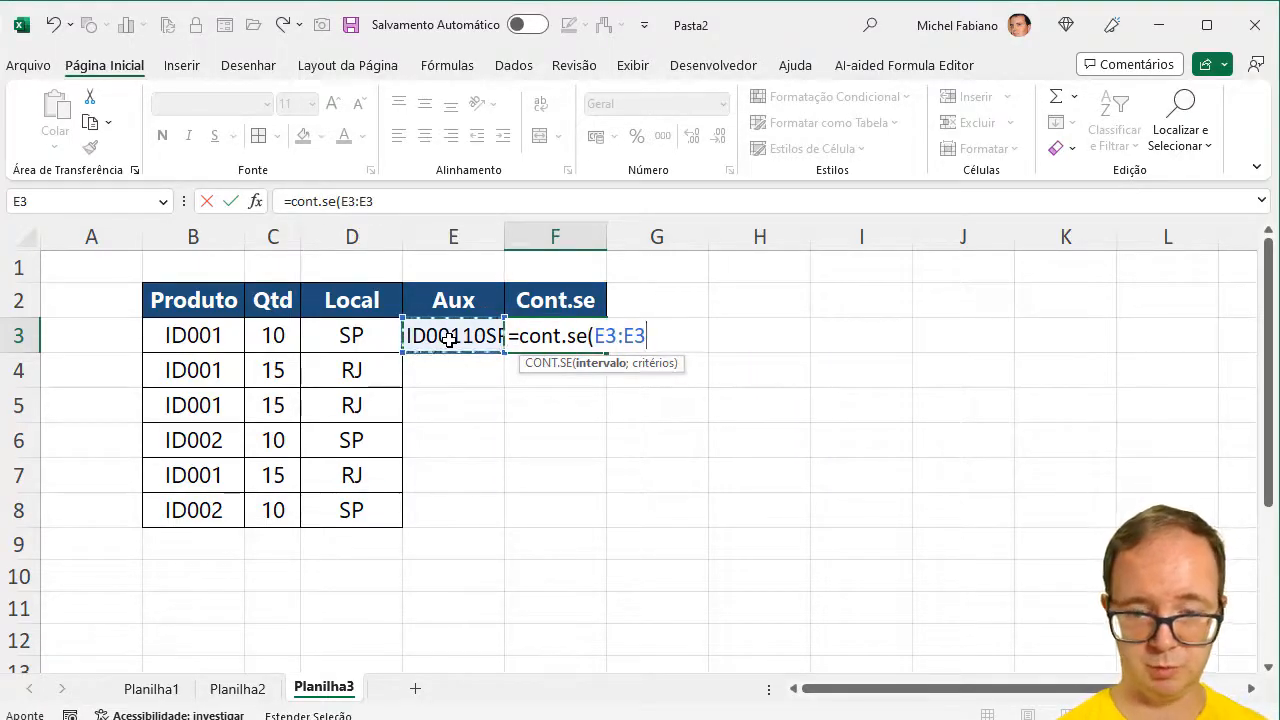
{"action": "type", "text": ";"}
{"action": "left_click", "coordinate": [449, 340]}
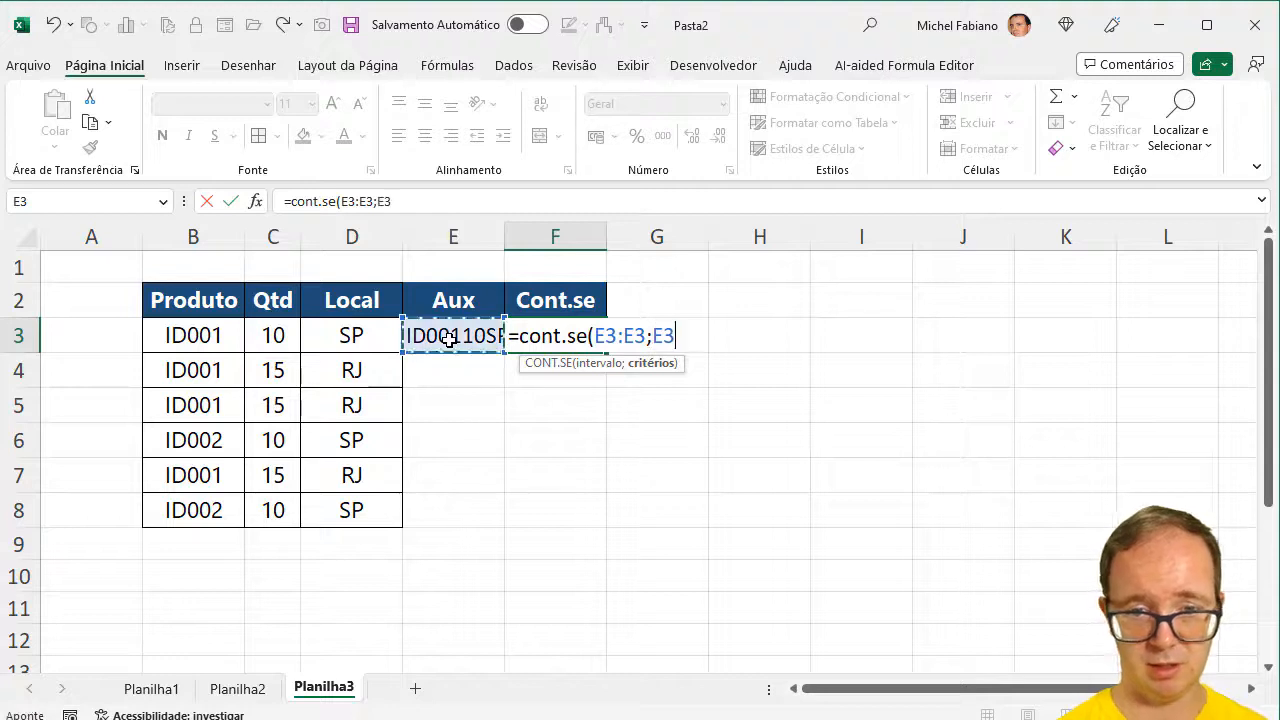
{"action": "type", "text": ")"}
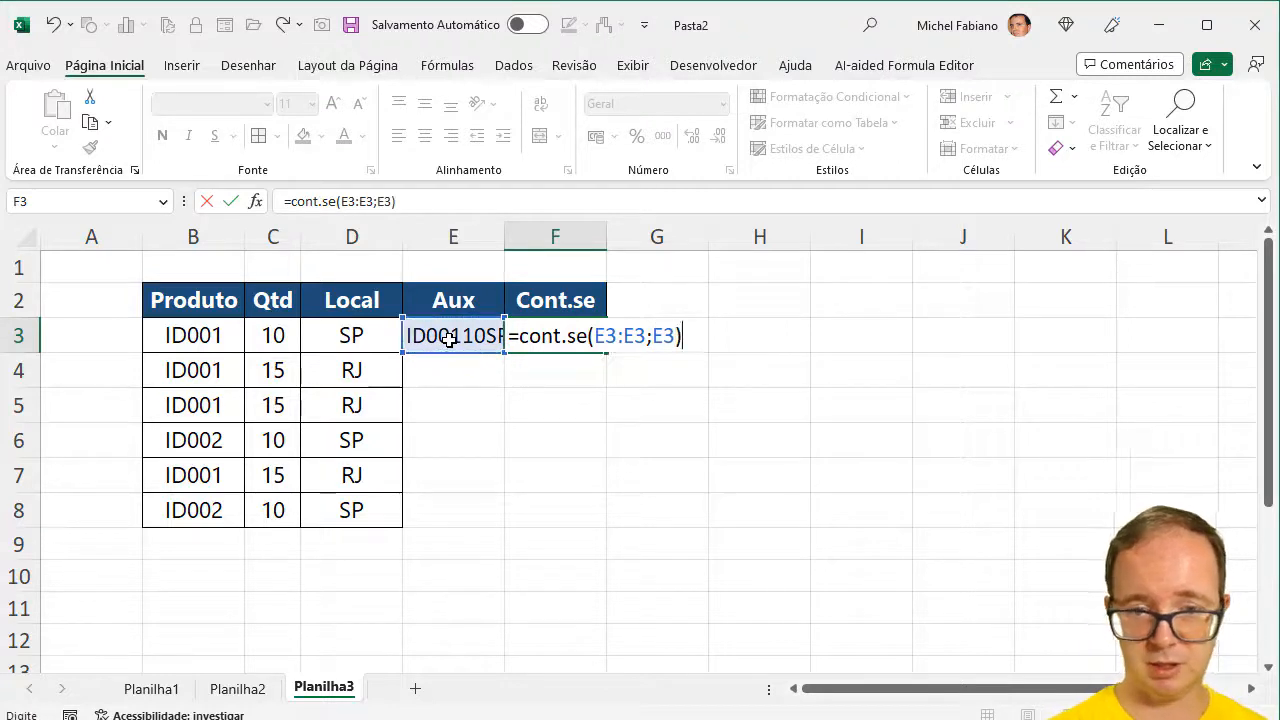
{"action": "left_click", "coordinate": [607, 337]}
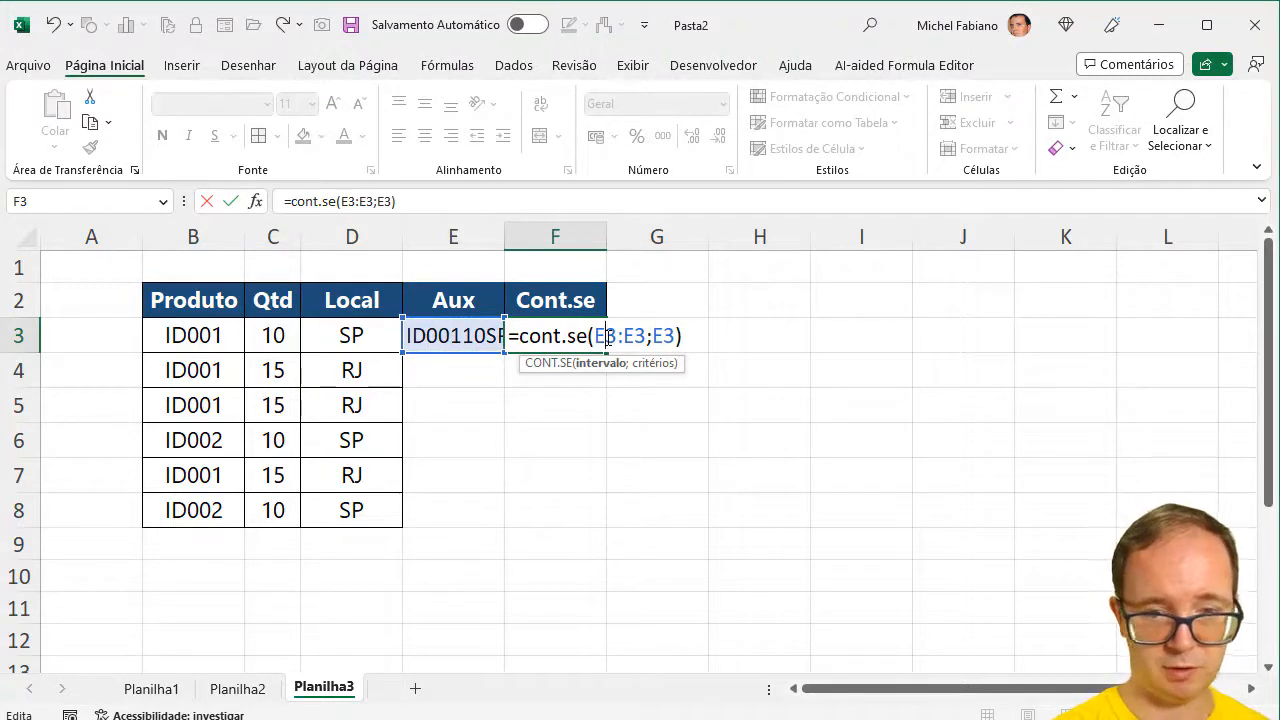
{"action": "key", "text": "F4"}
{"action": "key", "text": "Return"}
{"action": "left_click_drag", "start_coordinate": [487, 337], "coordinate": [560, 334]}
{"action": "double_click", "coordinate": [607, 354]}
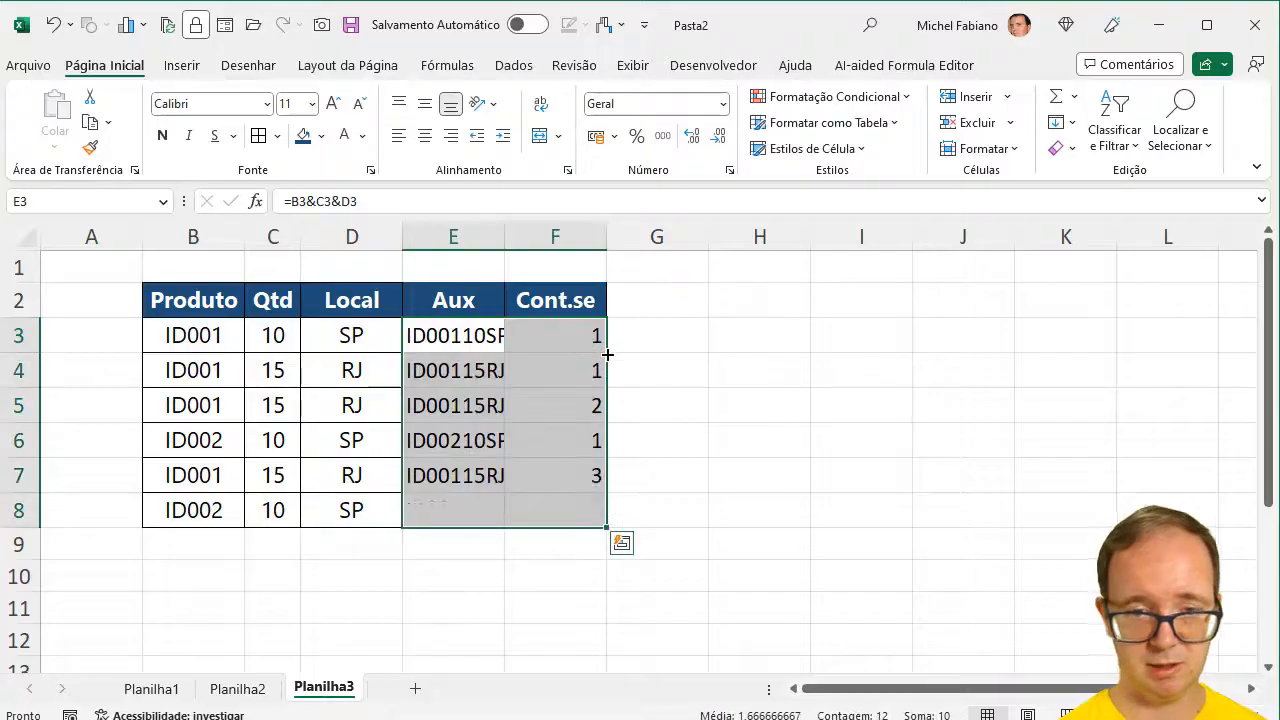
List the repeated rows from H2 with the formula =FILTRO(B3:F8;F3:F8>1).
{"action": "left_click", "coordinate": [744, 305]}
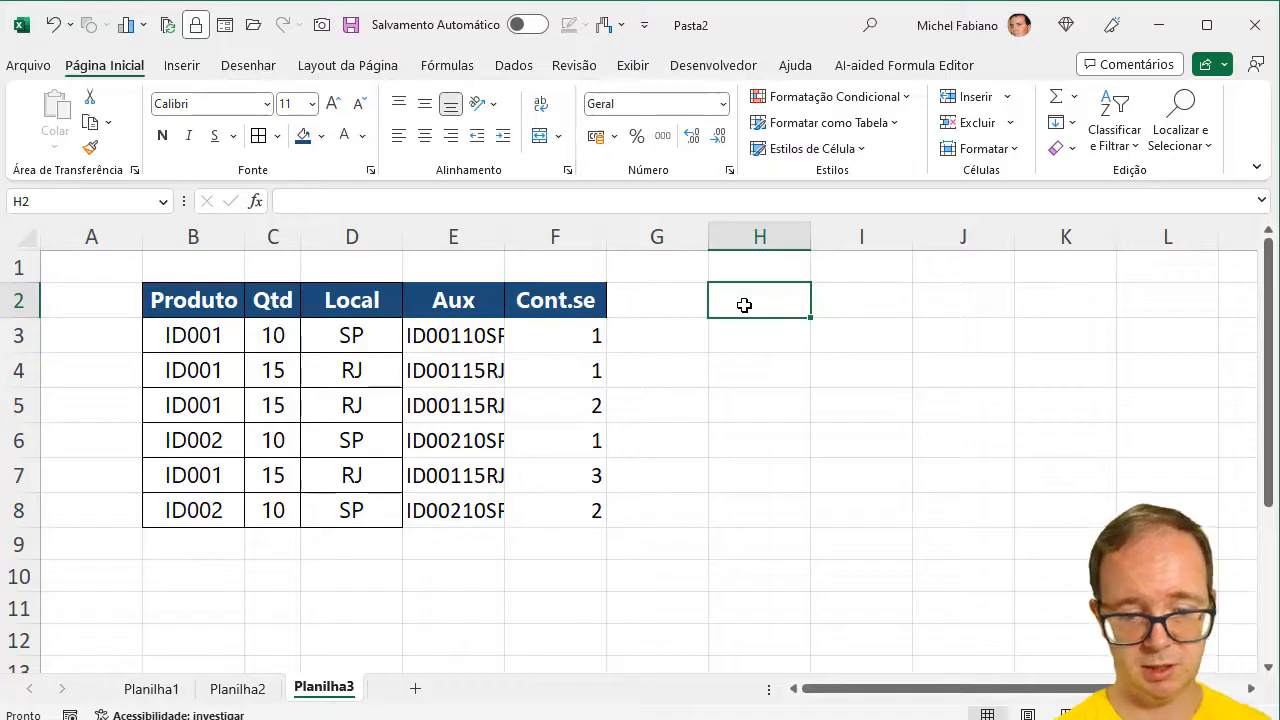
{"action": "type", "text": "Fi"}
{"action": "key", "text": "BackSpace"}
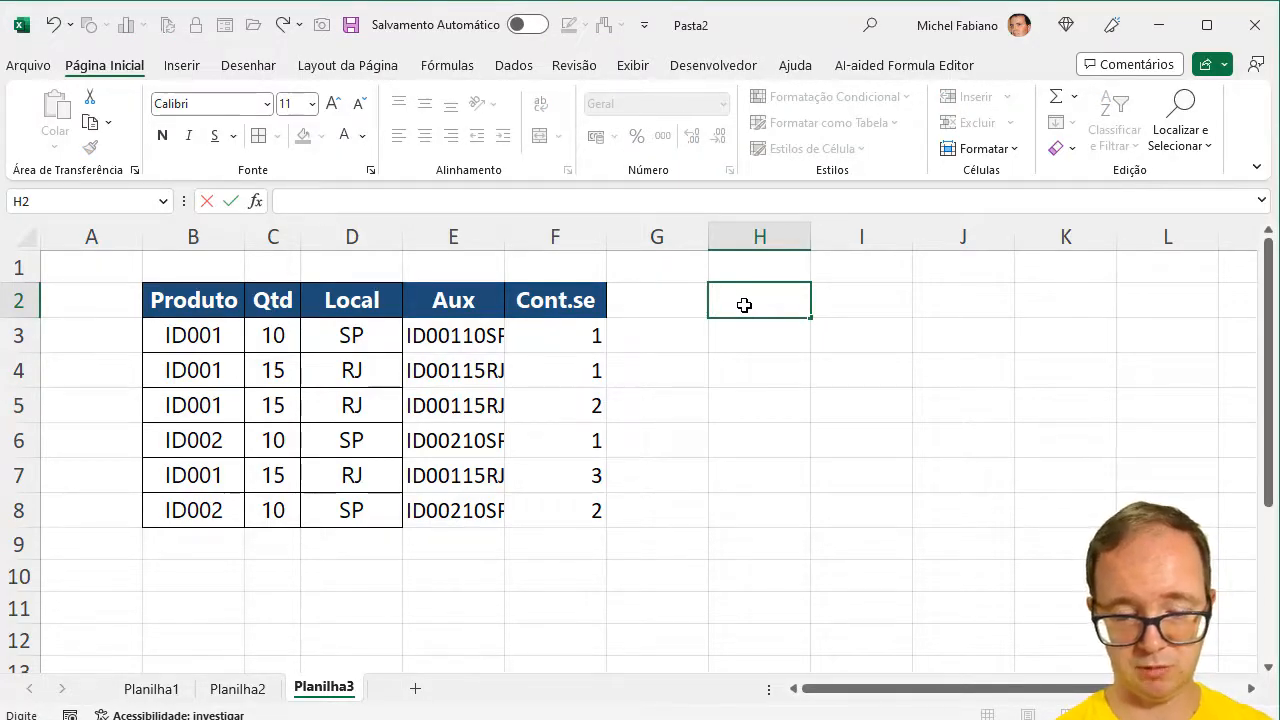
{"action": "type", "text": "="}
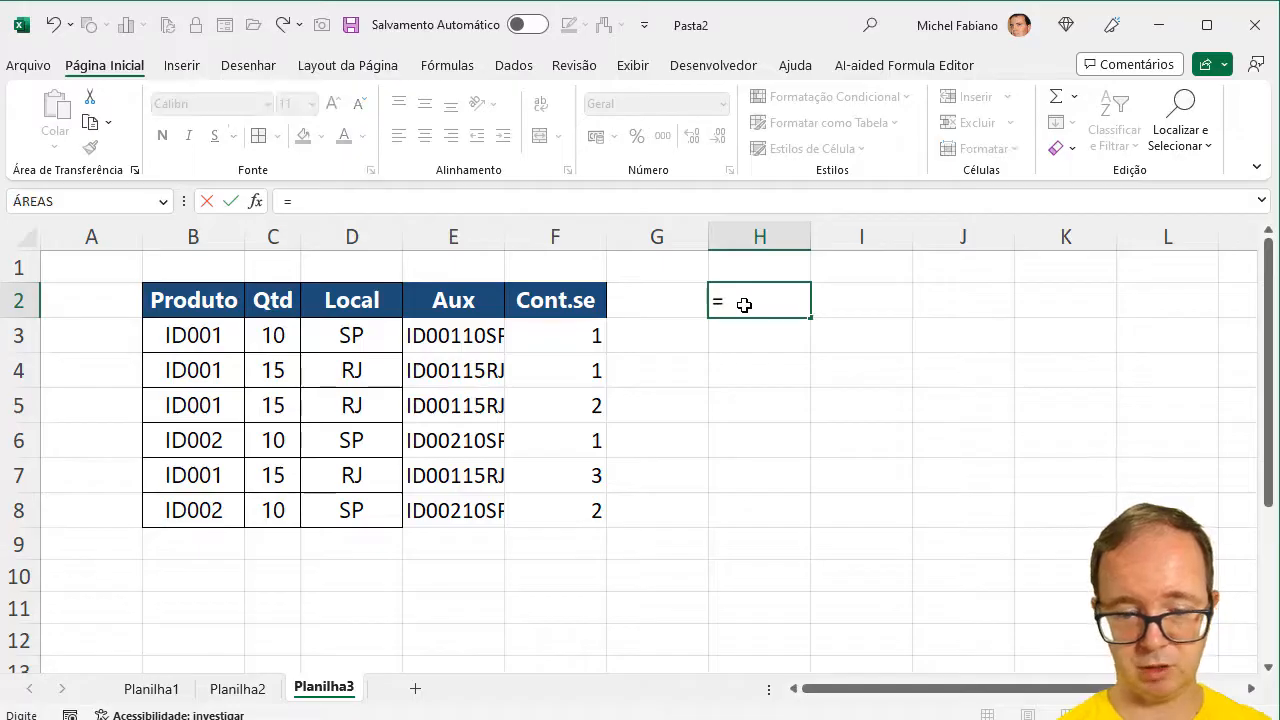
{"action": "type", "text": "filtro("}
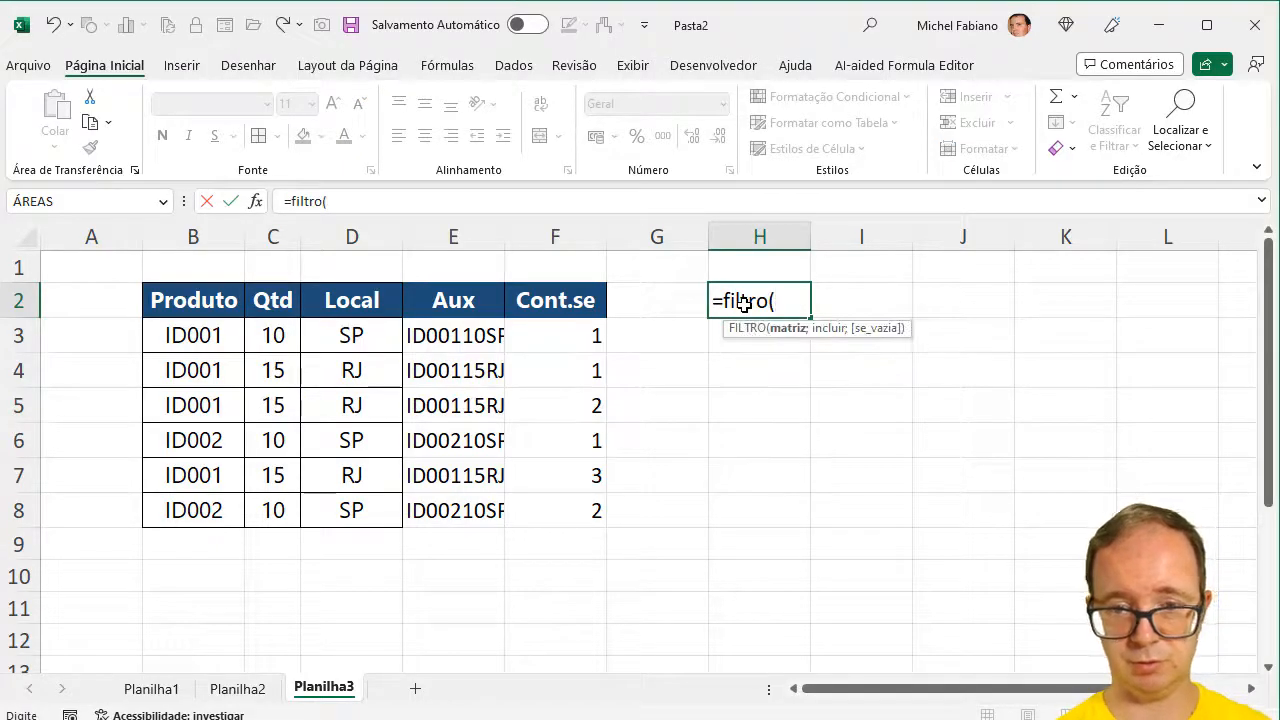
{"action": "left_click_drag", "start_coordinate": [194, 336], "coordinate": [551, 517]}
{"action": "type", "text": ";"}
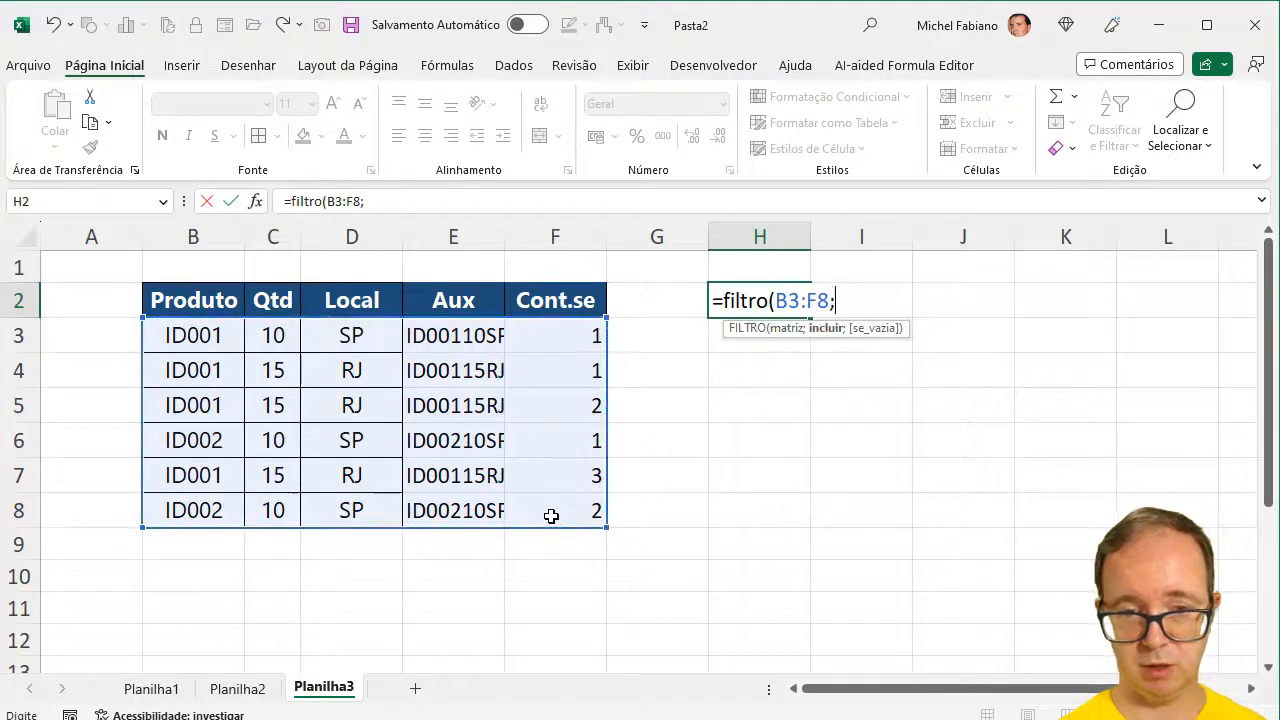
{"action": "left_click_drag", "start_coordinate": [580, 336], "coordinate": [584, 516]}
{"action": "type", "text": ">"}
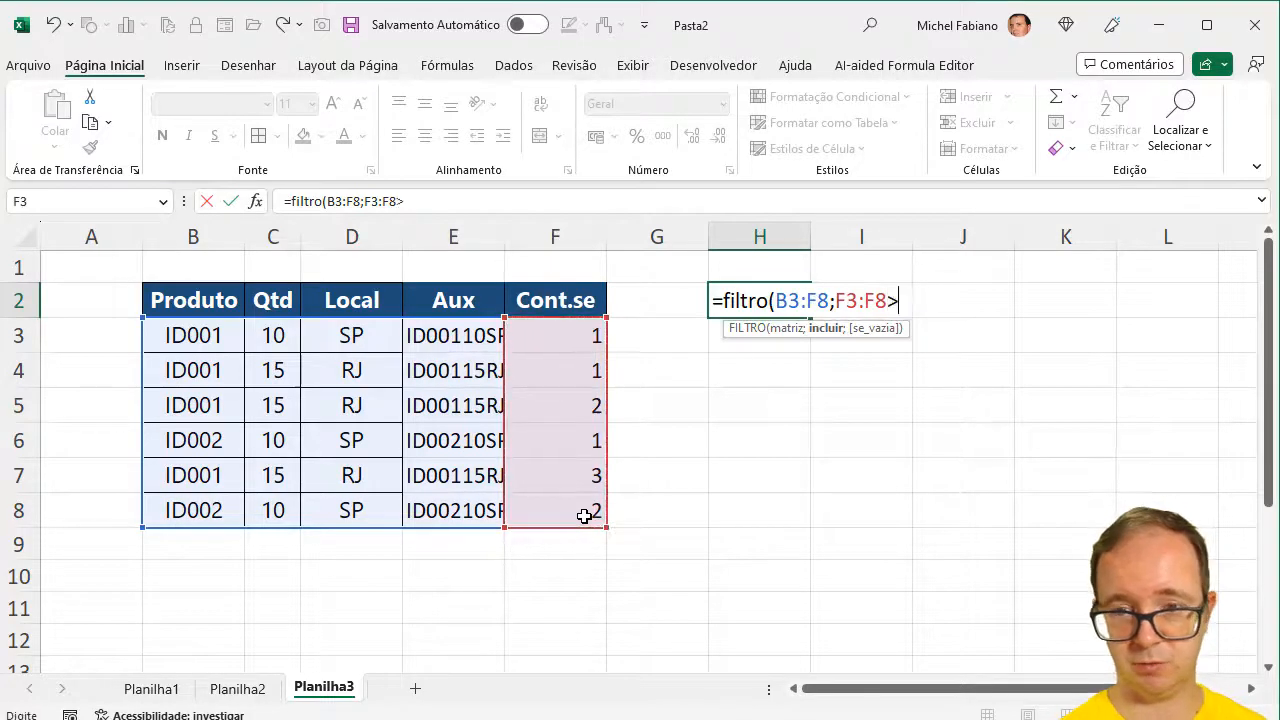
{"action": "type", "text": "1"}
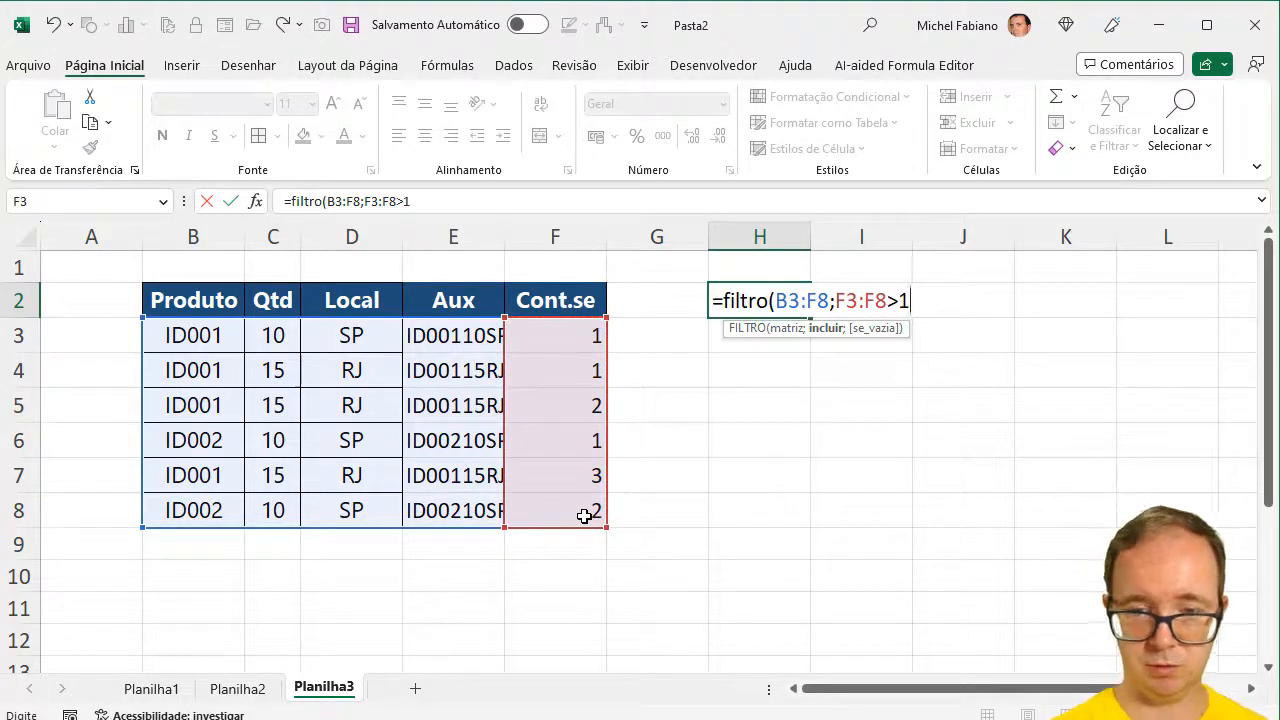
{"action": "type", "text": ")"}
{"action": "key", "text": "Return"}
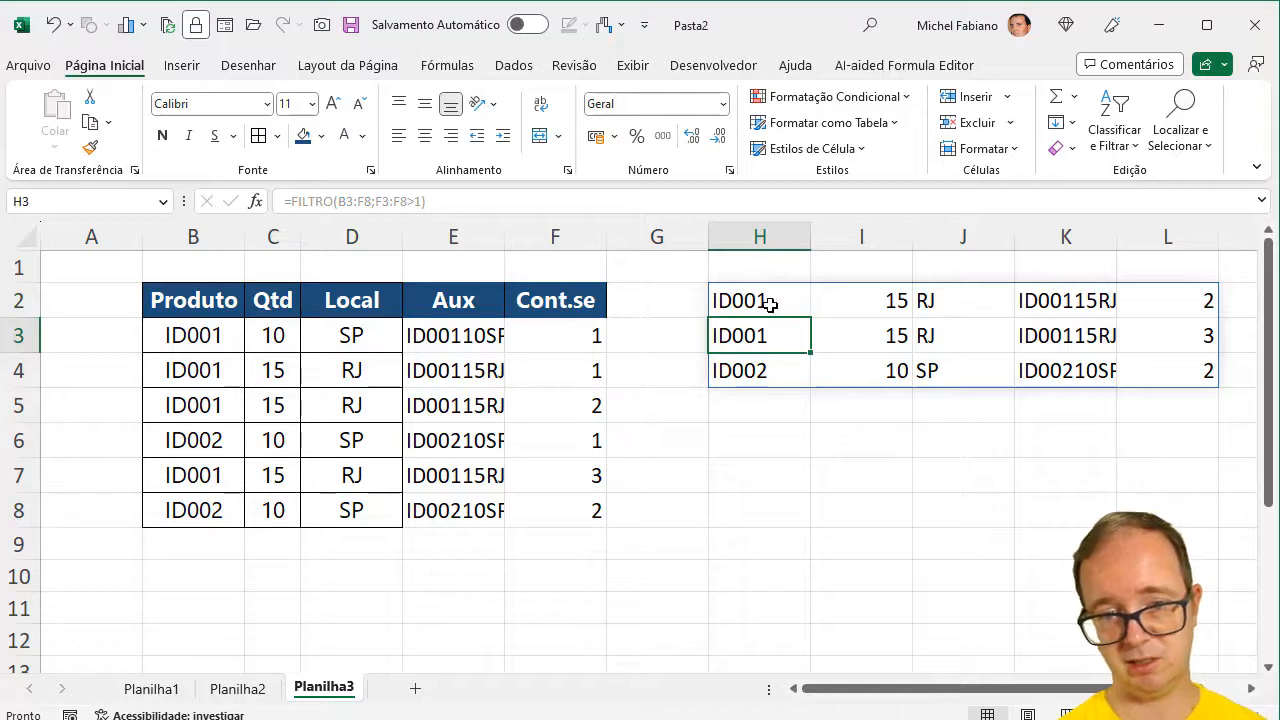